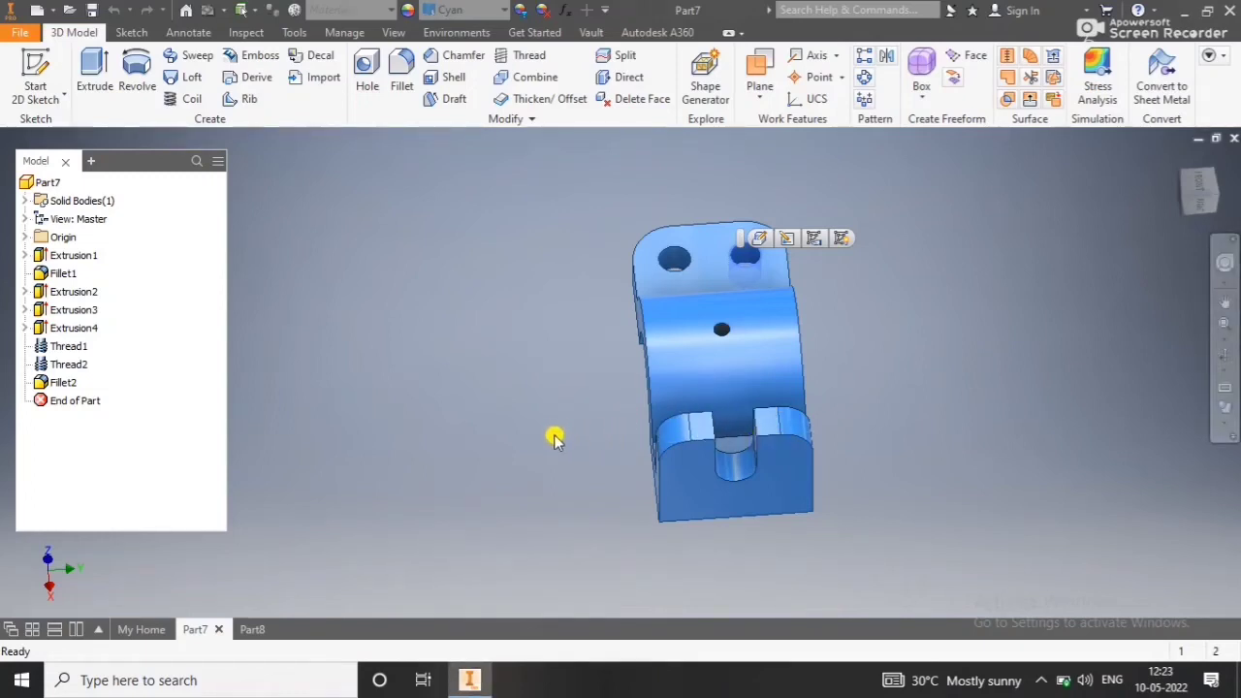
Orbit the finished saddle clamp to inspect it from several sides, then show the File menu's recent documents.
mouse_move(554, 468)
middle_mouse_down("shift")
mouse_move(795, 470)
mouse_move(809, 312)
middle_mouse_up("shift")
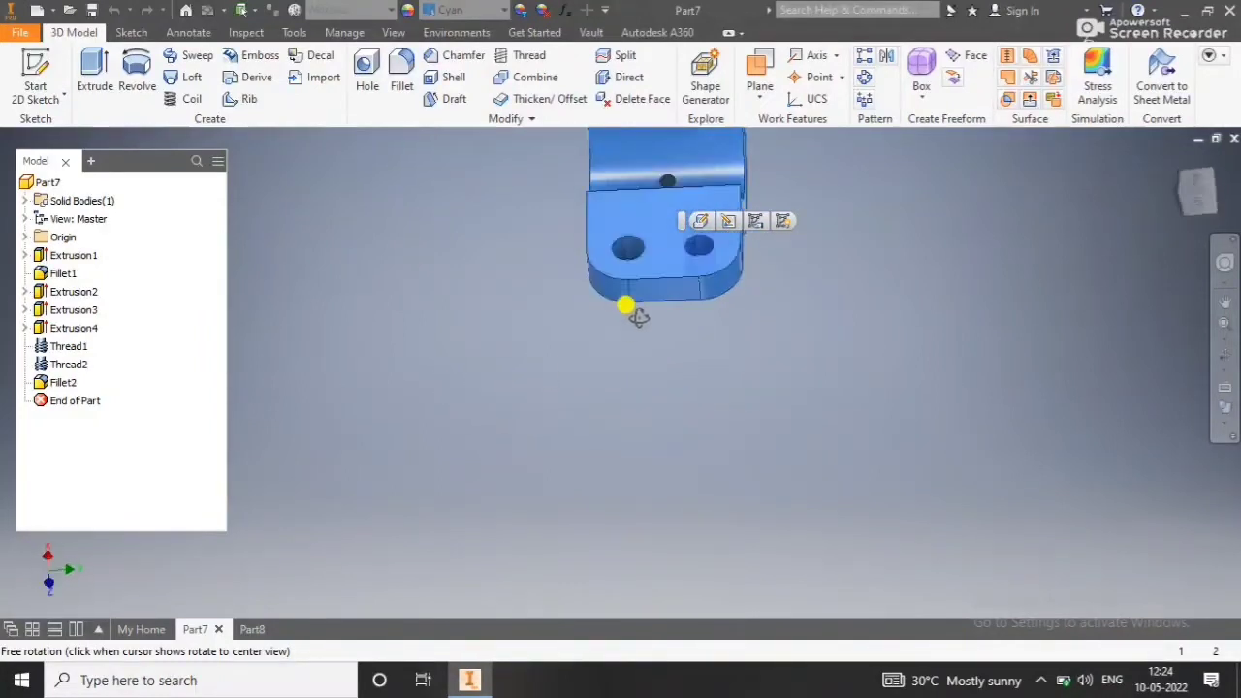
middle_click_drag(808, 312, 669, 283, "shift")
mouse_move(831, 493)
middle_mouse_down("shift")
mouse_move(642, 306)
mouse_move(665, 296)
mouse_move(601, 363)
mouse_move(831, 496)
mouse_move(875, 433)
mouse_move(784, 462)
mouse_move(786, 507)
mouse_move(810, 500)
middle_mouse_up("shift")
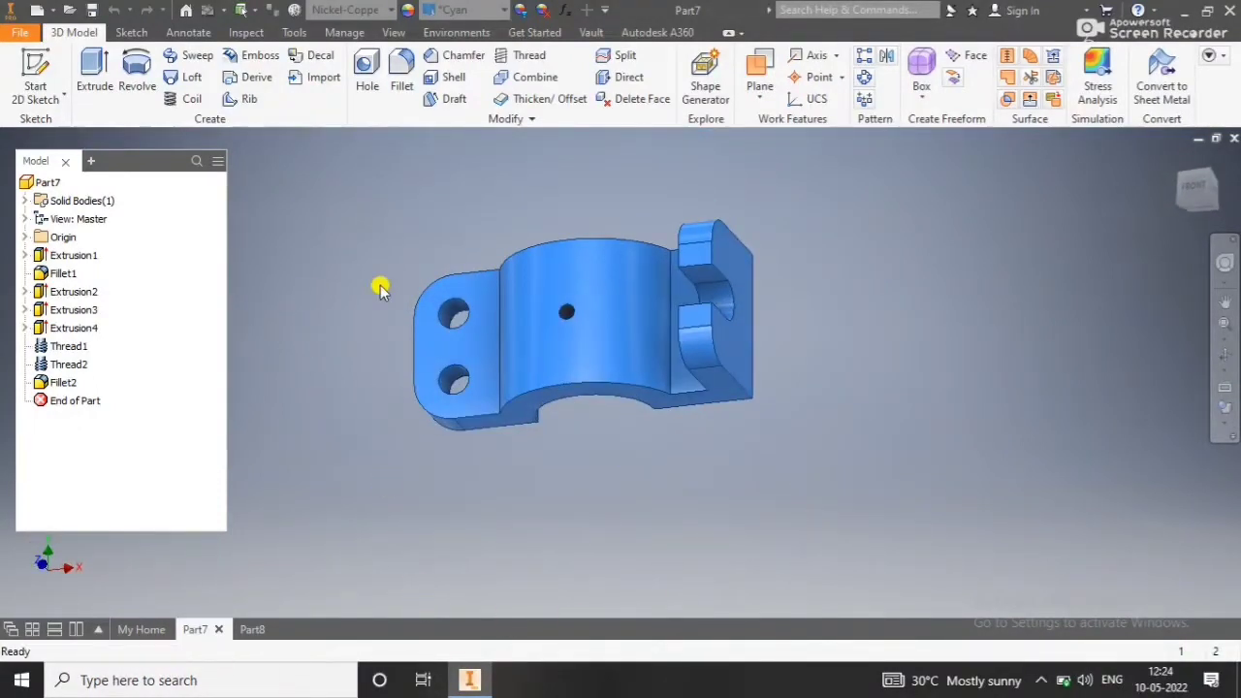
left_click(21, 33)
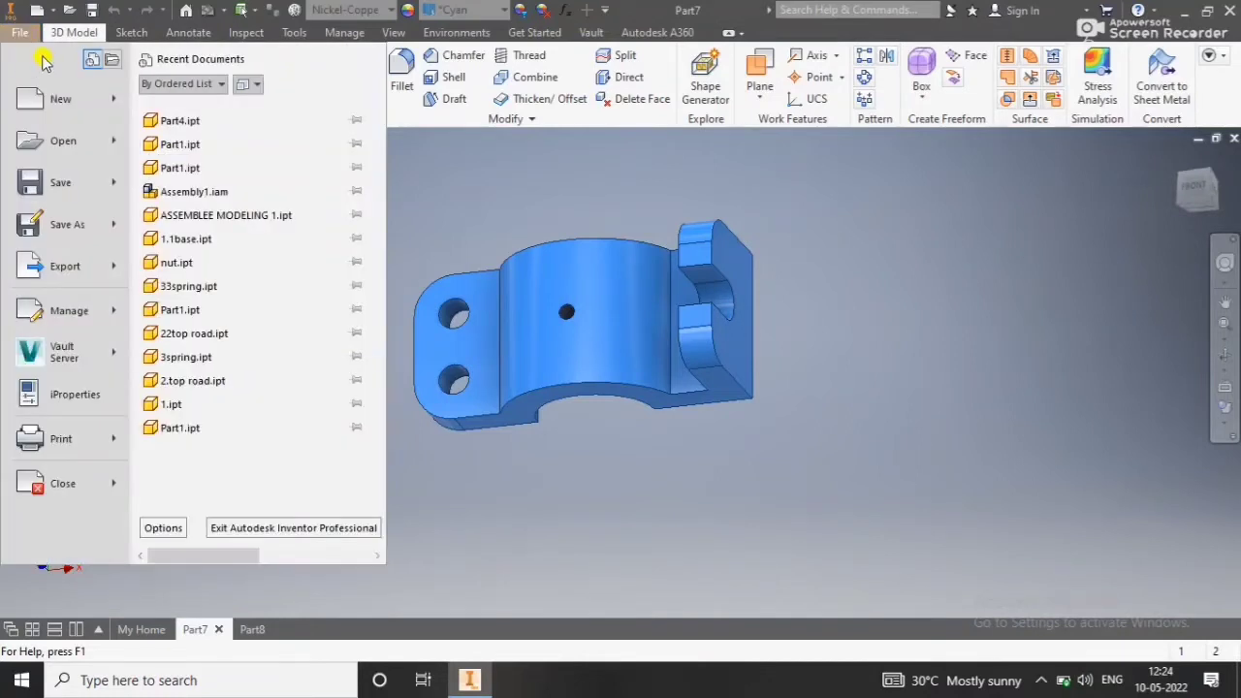
Create a new part from the Standard (mm).ipt template and start a 2D sketch on the XY plane.
left_click(39, 97)
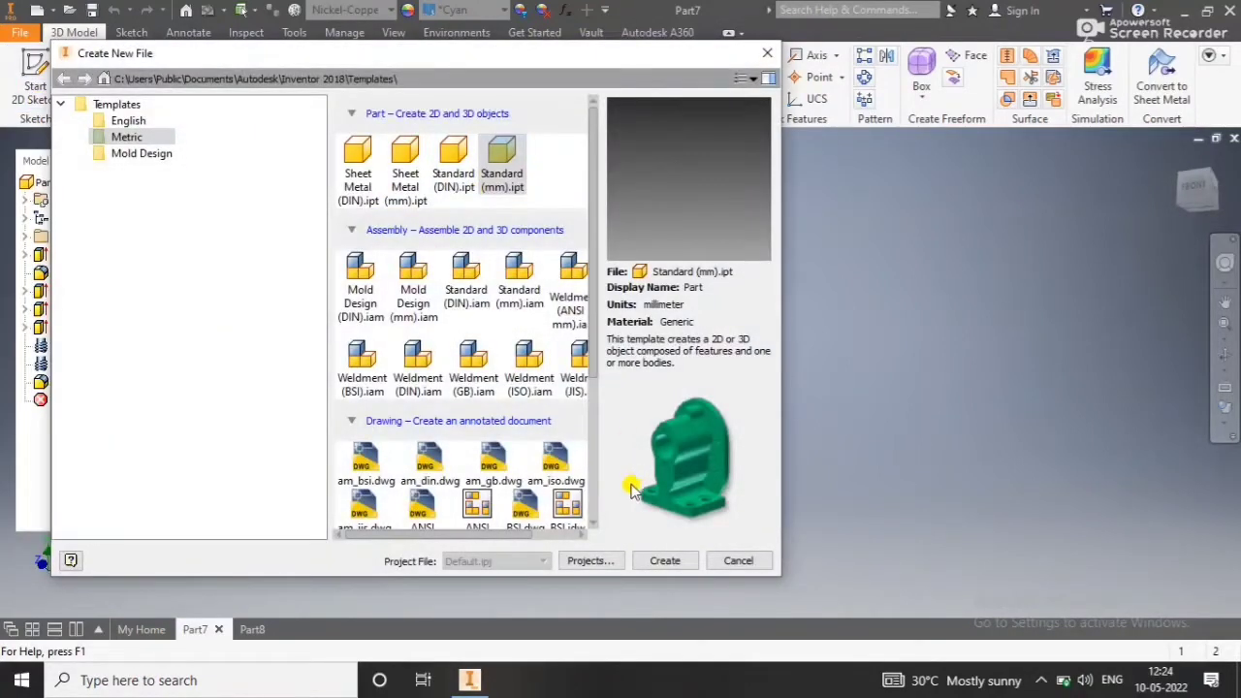
left_click(667, 561)
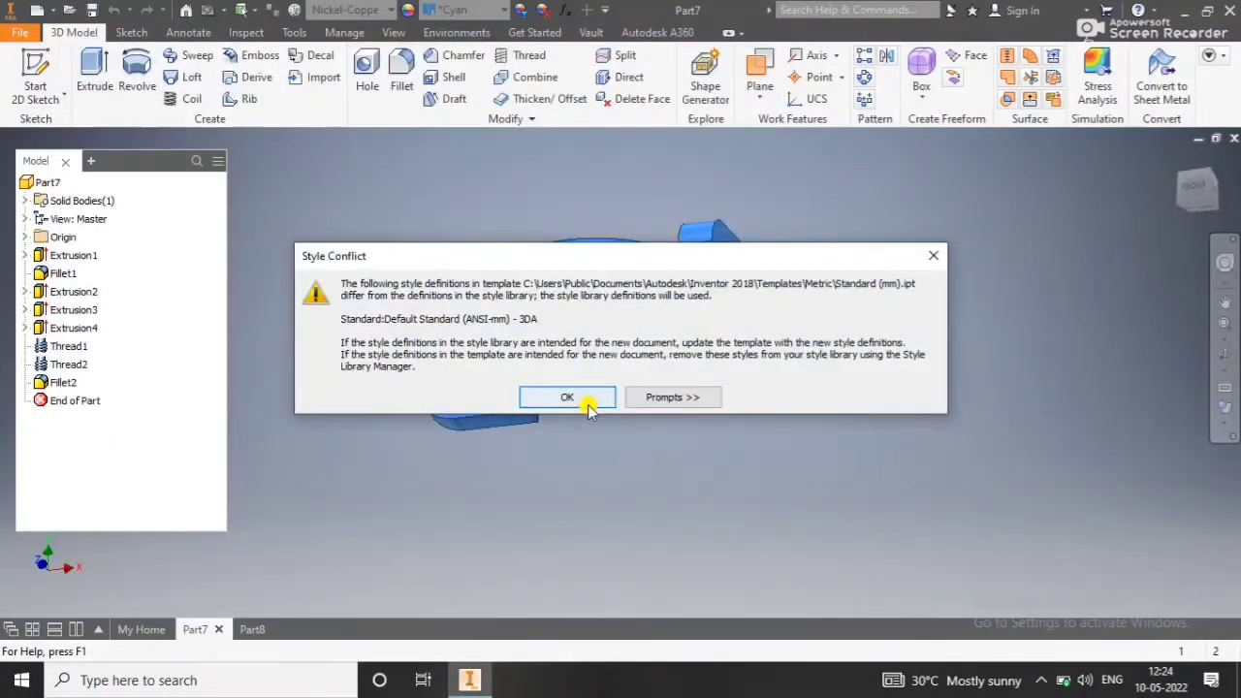
left_click(570, 395)
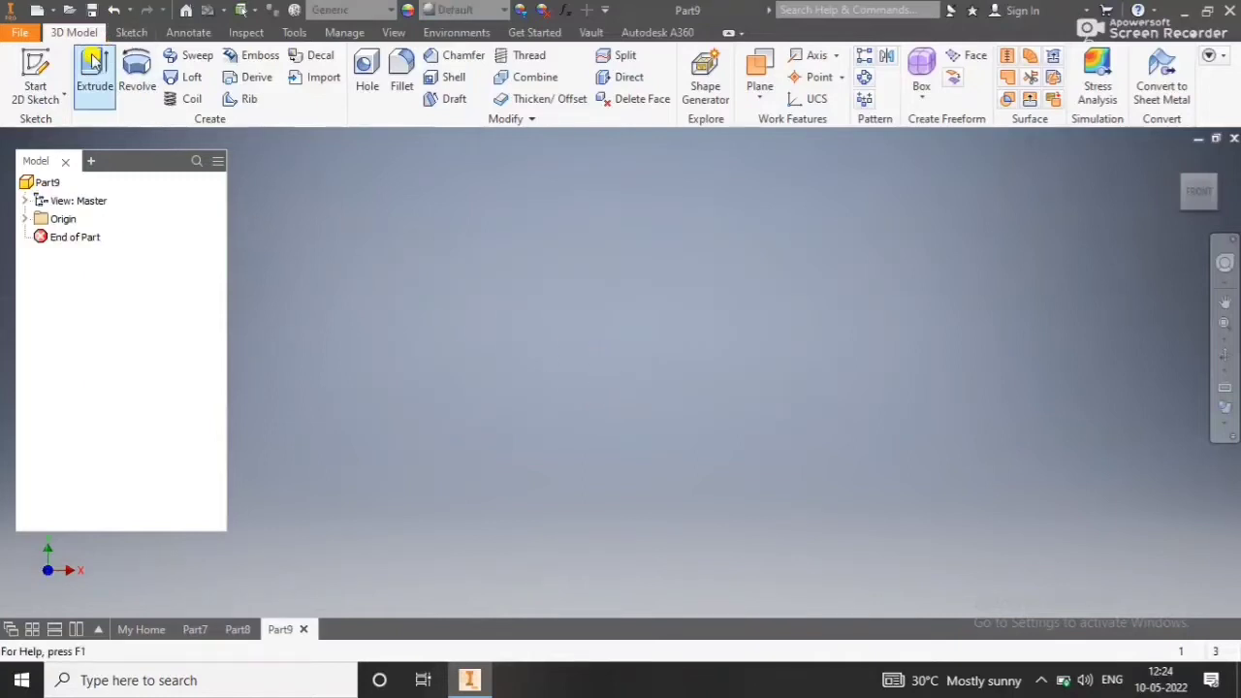
left_click(35, 70)
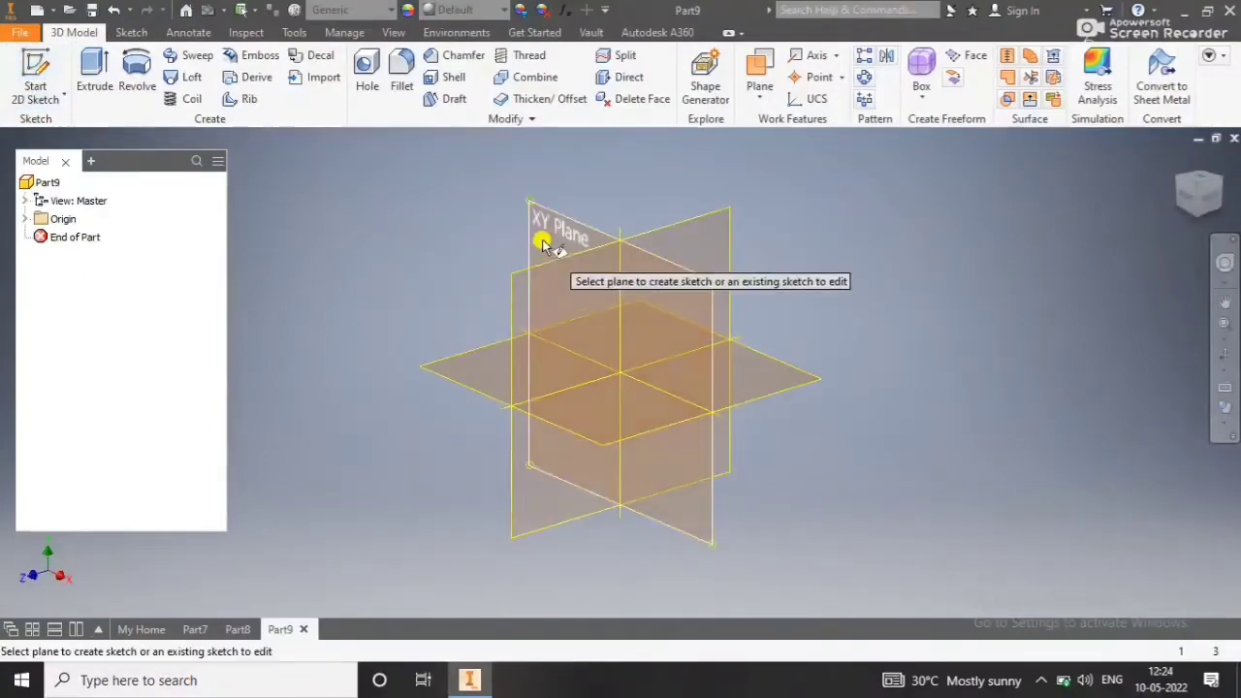
left_click(543, 242)
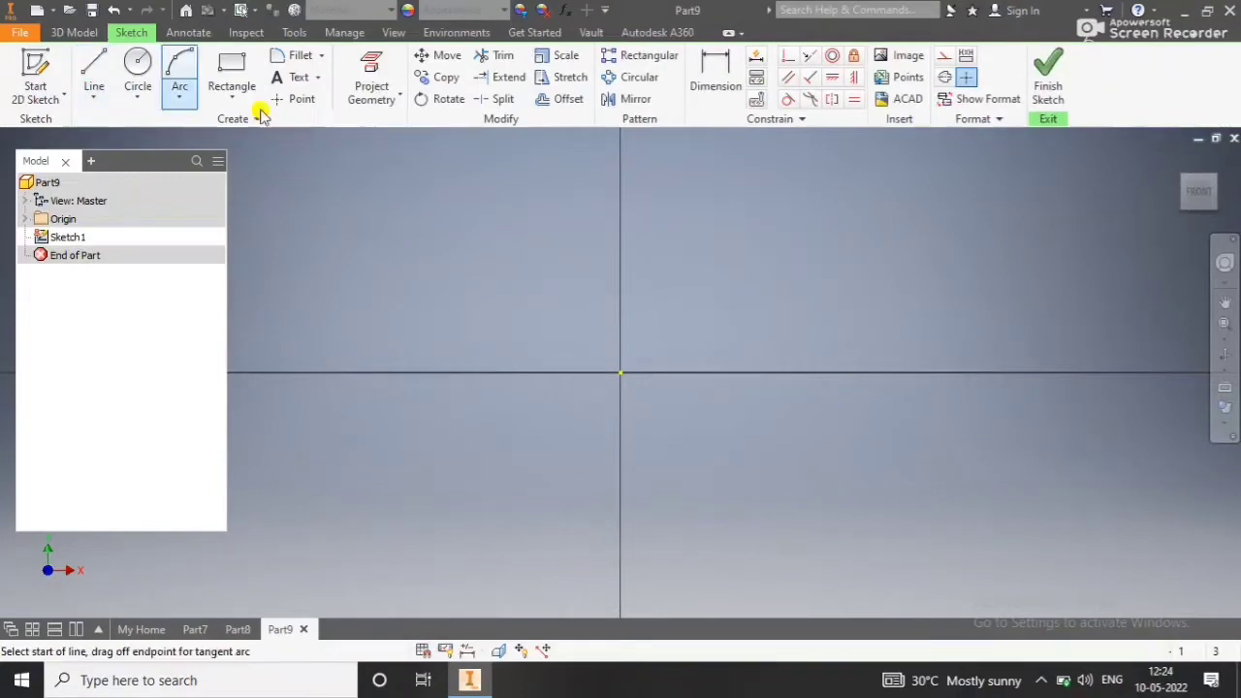
Draw a vertical line down to the origin, a horizontal line leftward, and a tangent semicircular arc.
left_click(678, 234)
left_click(685, 493)
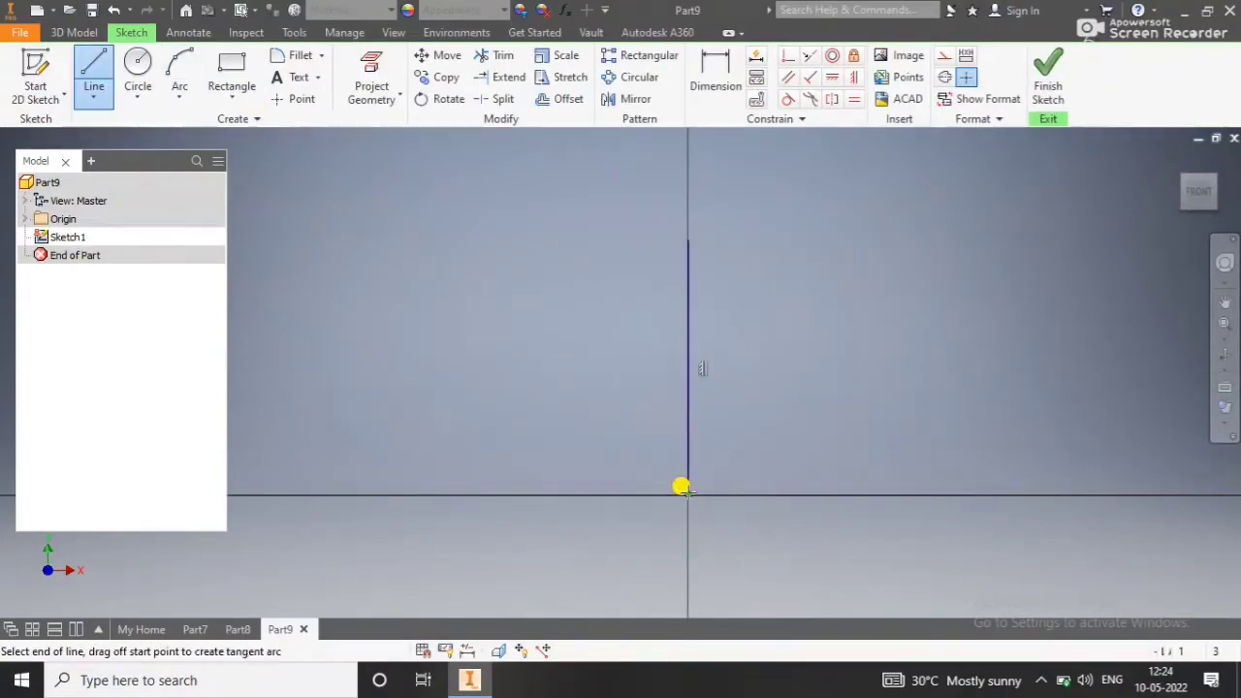
left_click(548, 488)
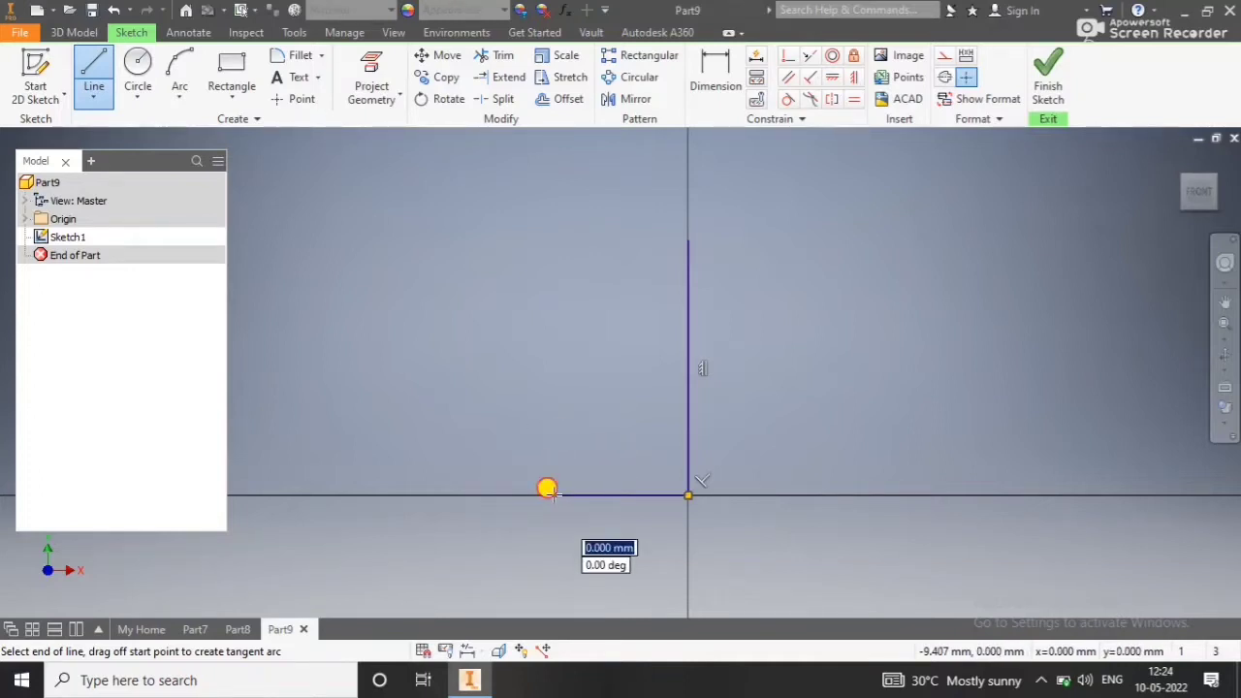
left_click_drag(548, 488, 322, 463)
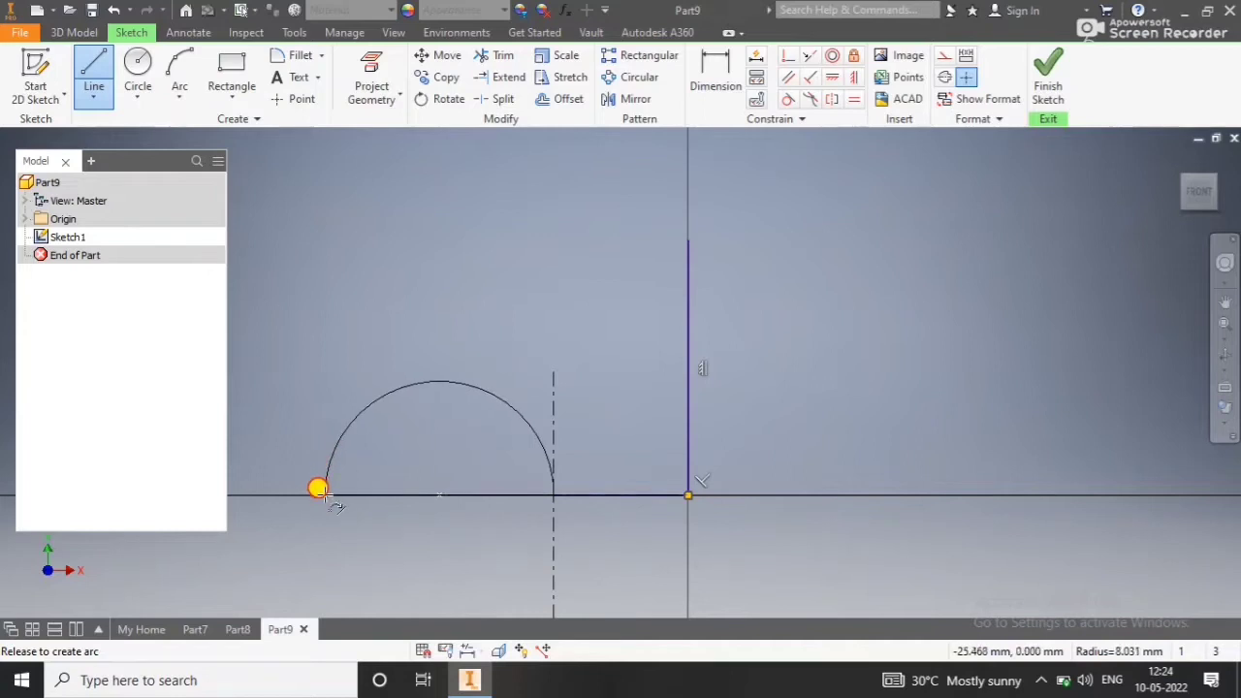
left_click_drag(320, 493, 319, 488)
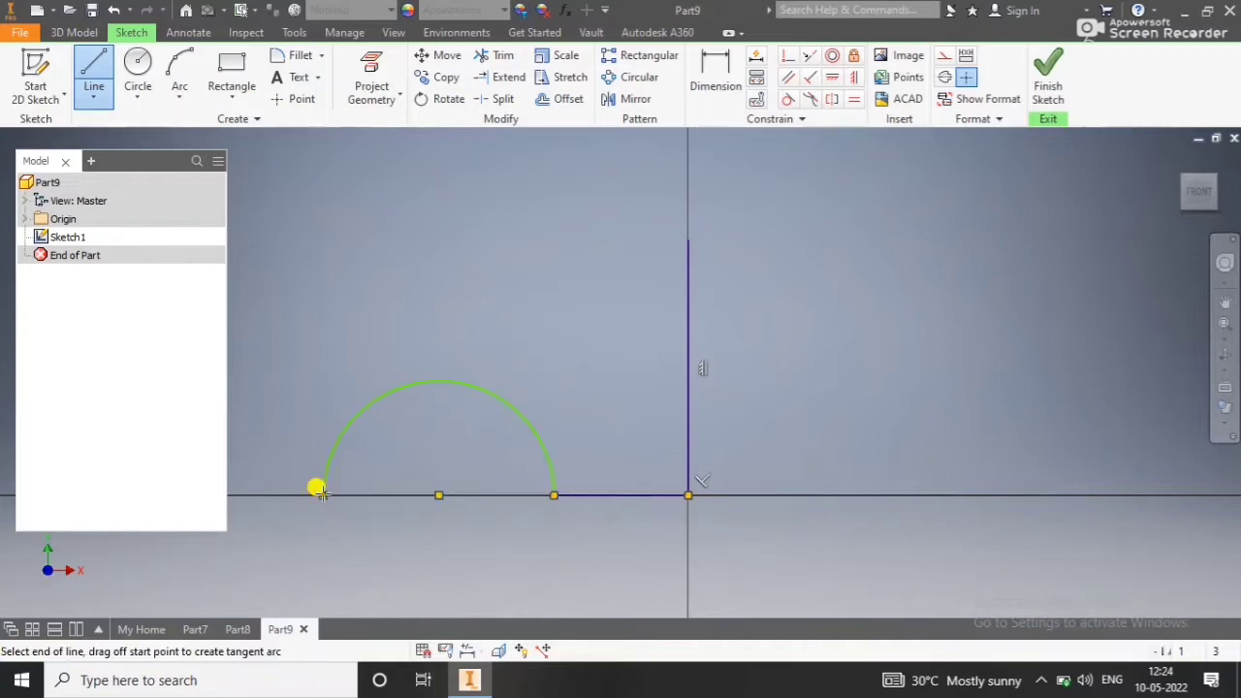
Extend a horizontal line left from the arc's end and finish the line tool.
middle_click_drag(335, 479, 741, 482)
left_click_drag(743, 482, 499, 487)
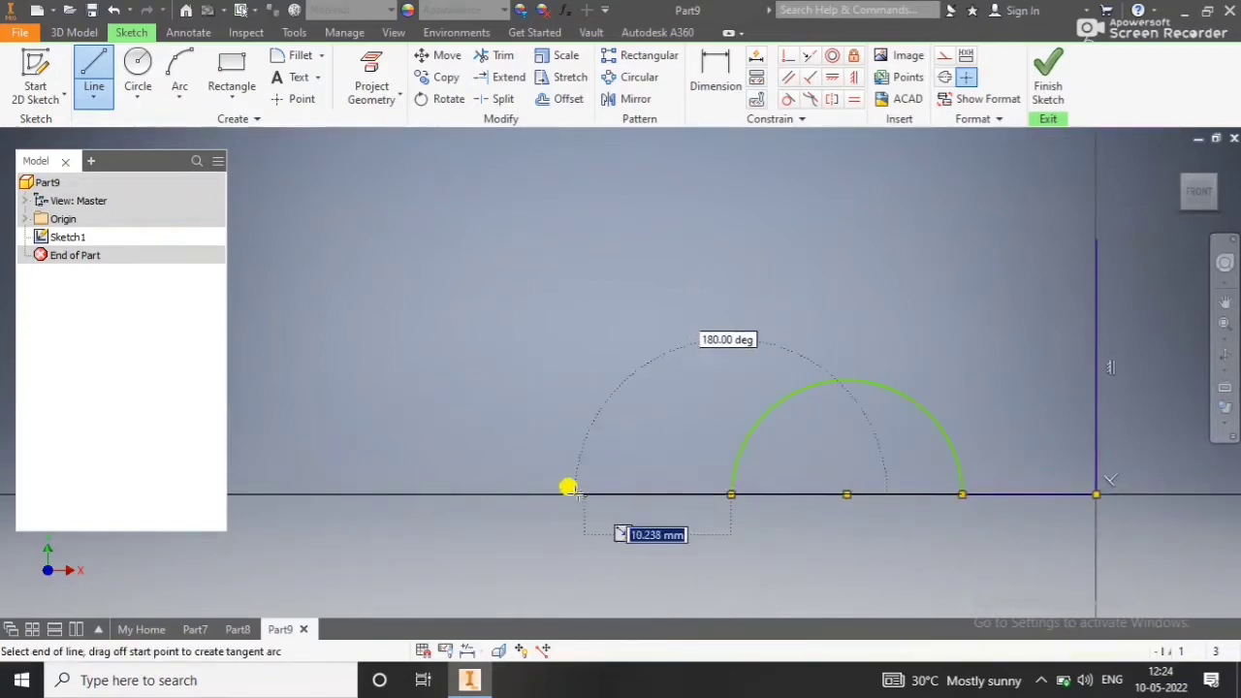
left_click(444, 494)
right_click(441, 401)
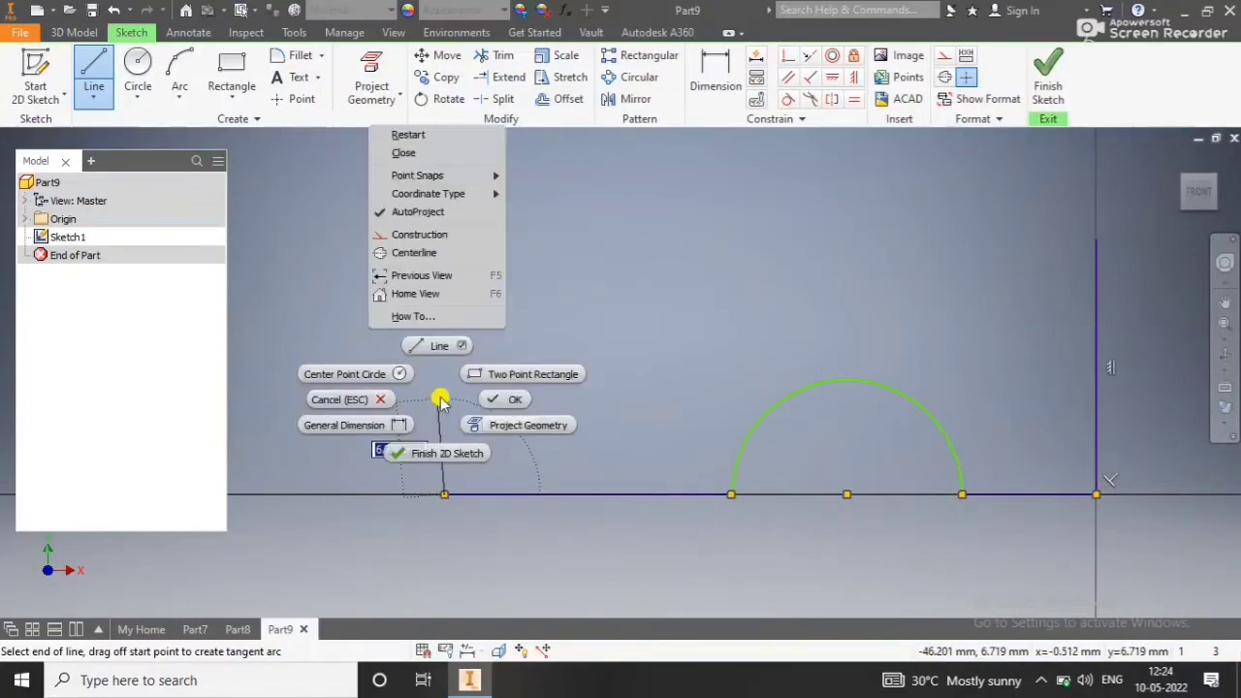
left_click(497, 405)
middle_click_drag(698, 346, 438, 312)
scroll(603, 263, "down", 3)
Dimension the upright line's height to 41 and its distance from the arc centre to 51.
left_click(696, 97)
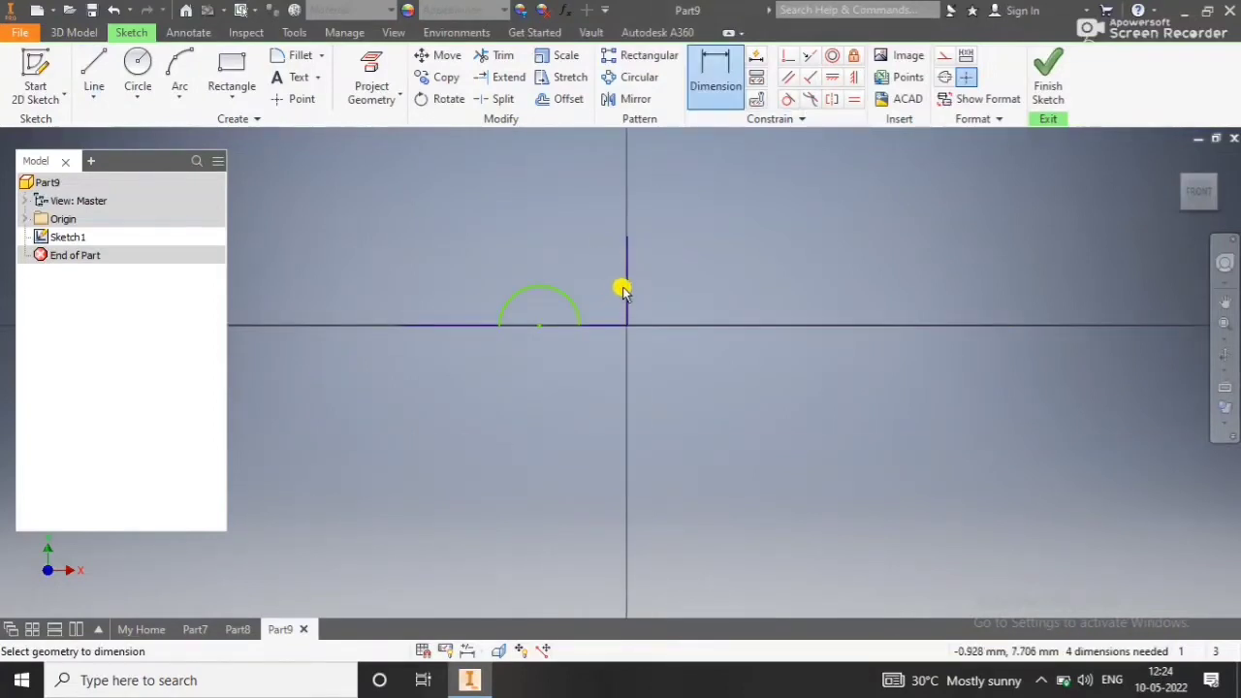
left_click(794, 282)
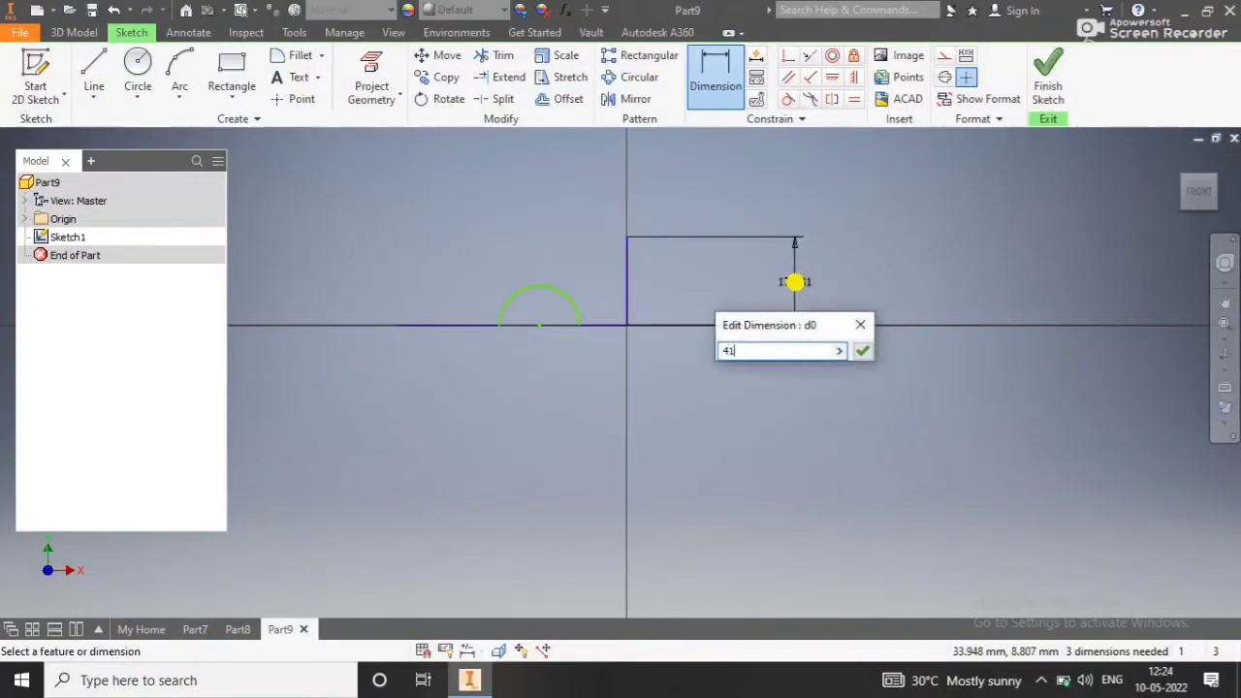
key("Return")
scroll(713, 315, "down", 2)
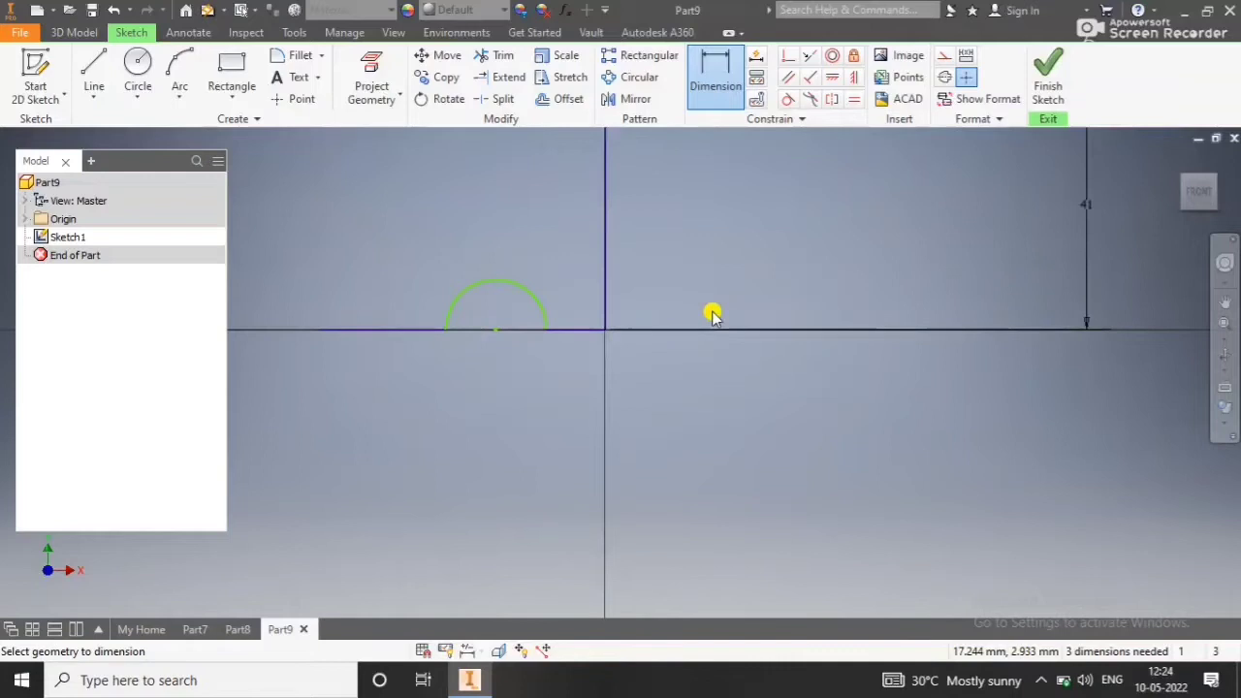
left_click(604, 300)
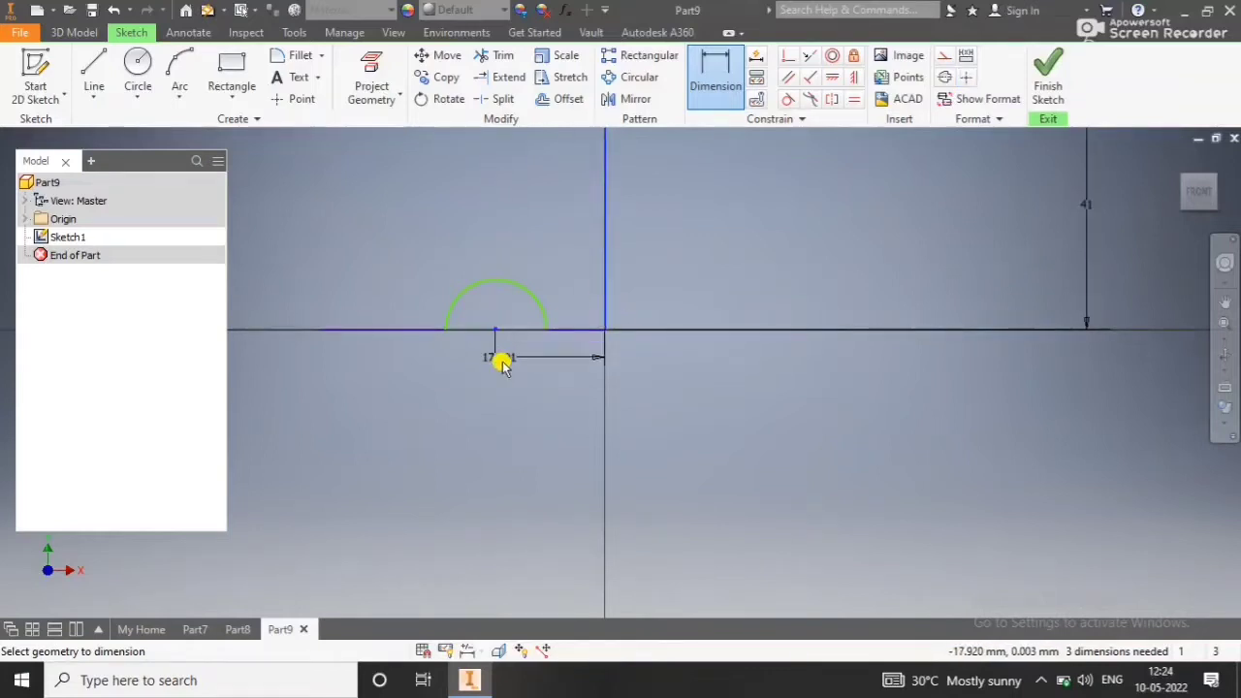
left_click(532, 492)
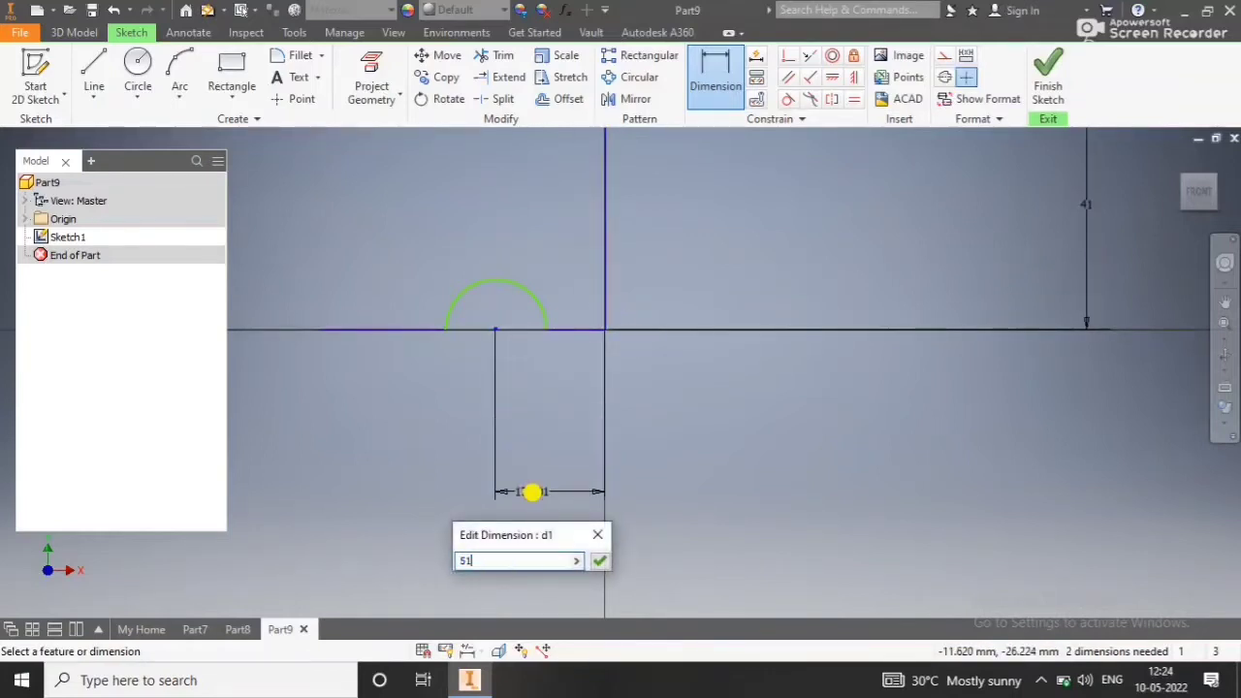
key("Return")
scroll(532, 394, "up", 5)
scroll(390, 373, "down", 3)
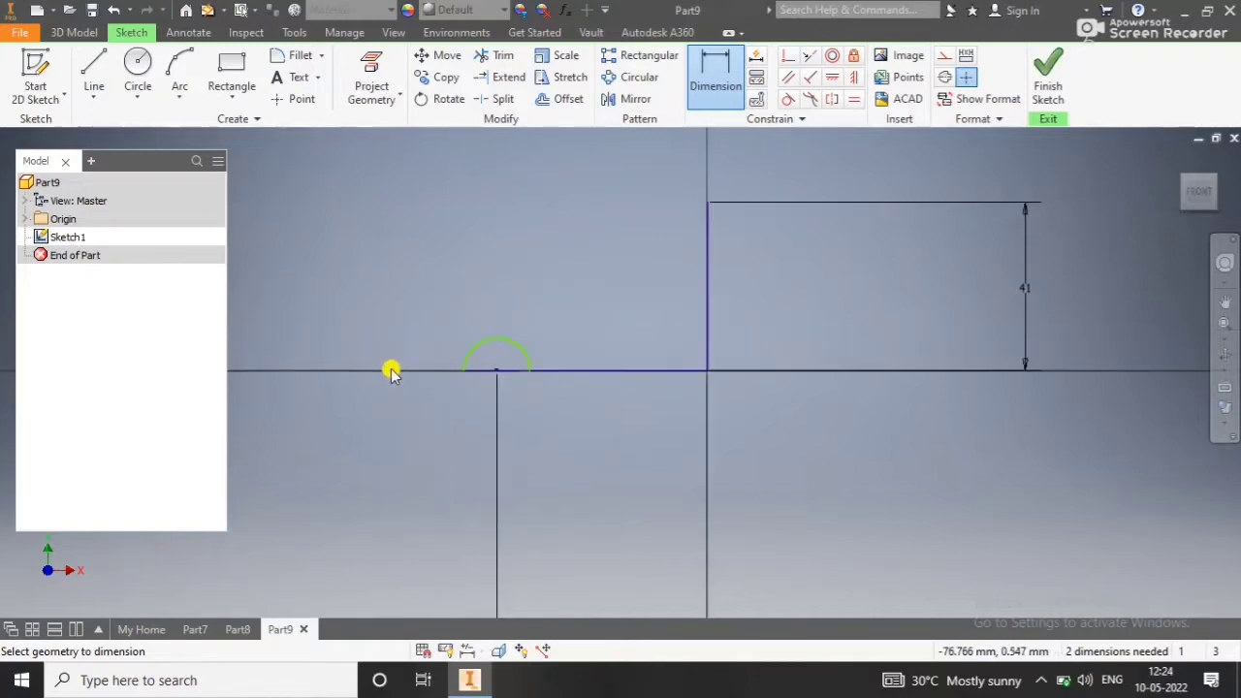
scroll(414, 367, "down", 5)
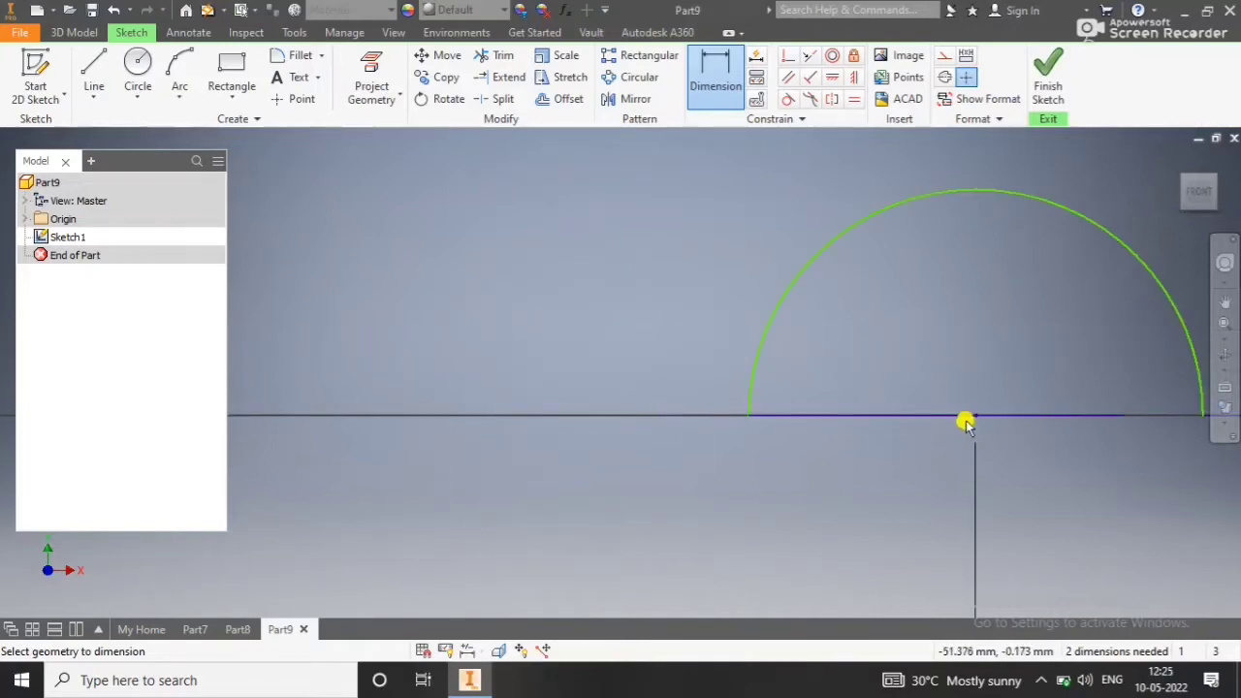
Add a 107 overall width dimension, then undo it.
left_click(1118, 416)
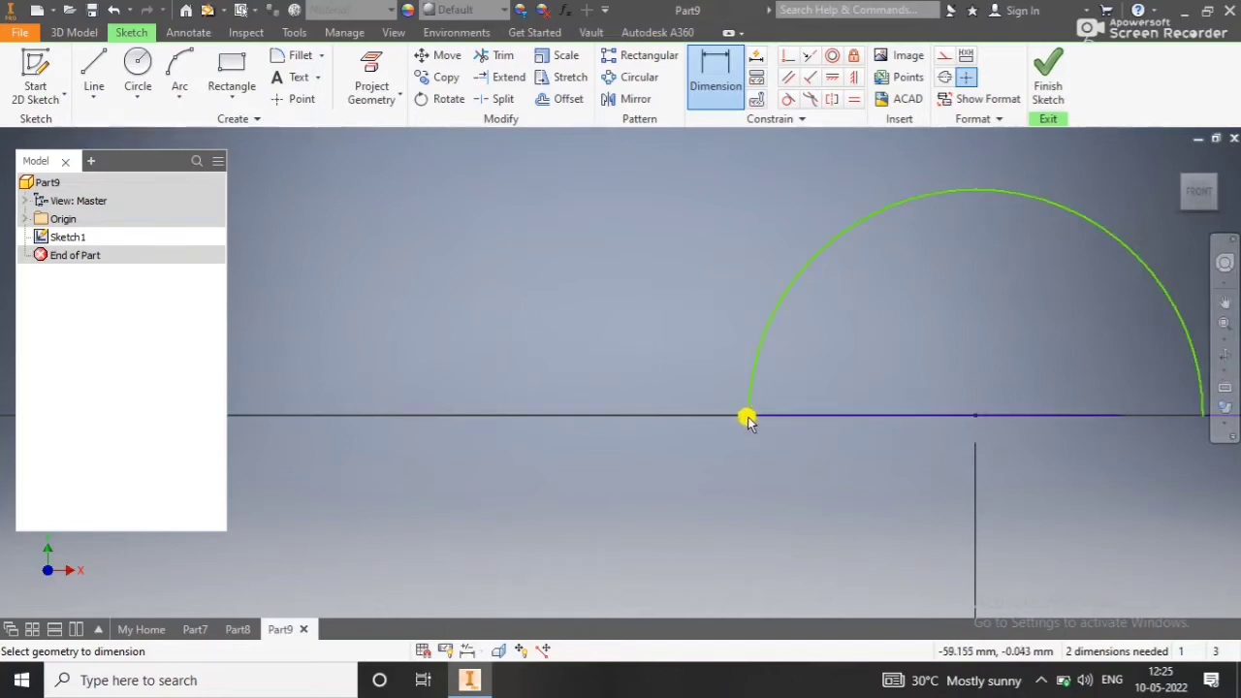
middle_click_drag(754, 419, 656, 388)
scroll(546, 343, "up", 3)
scroll(559, 343, "up", 2)
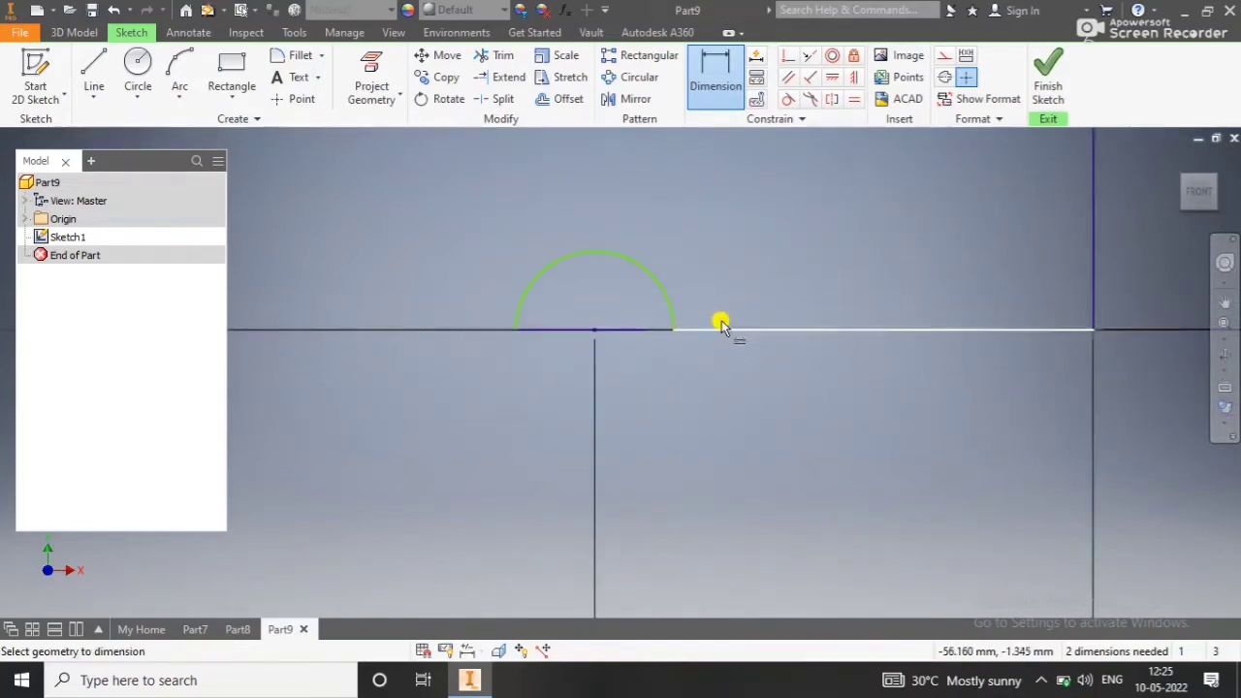
left_click(1095, 241)
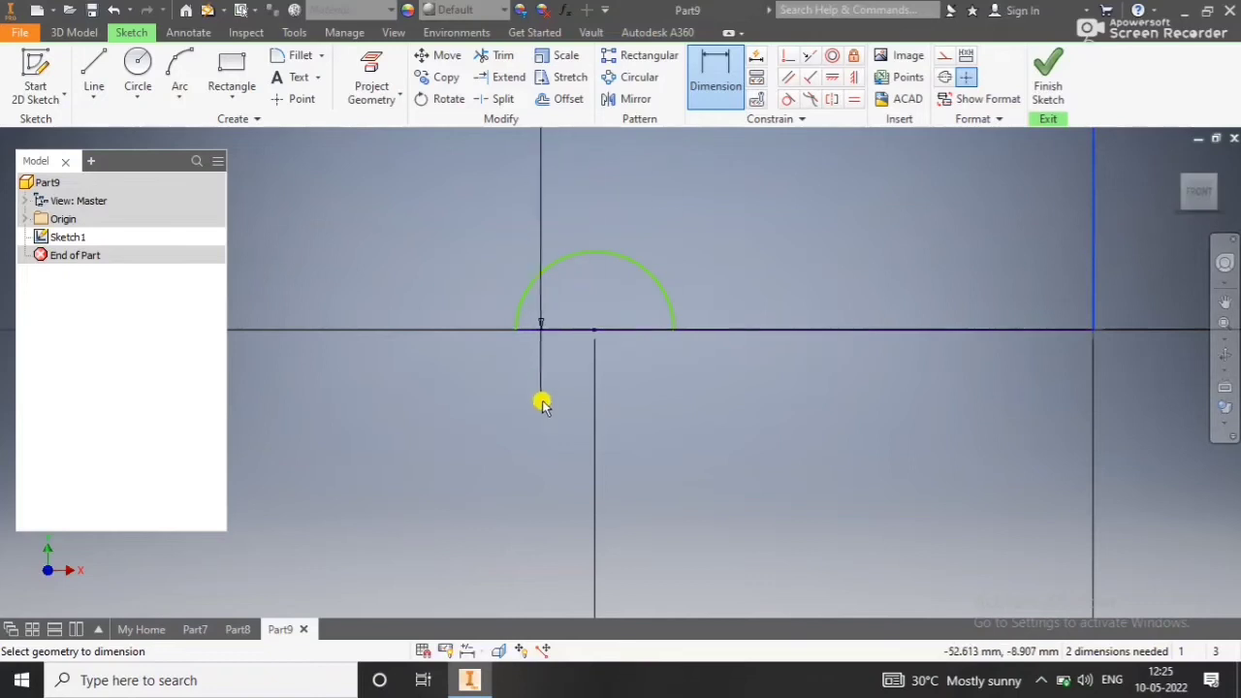
left_click(515, 331)
left_click(767, 477)
type("107")
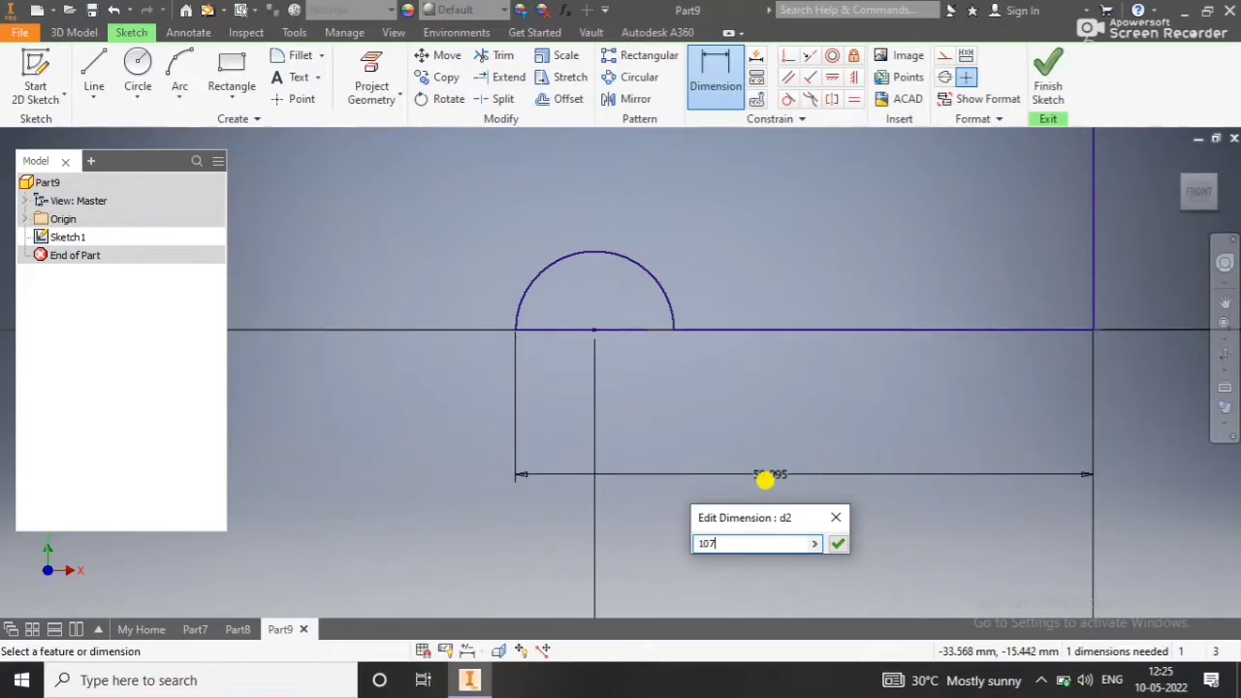
key("Return")
scroll(759, 429, "up", 4)
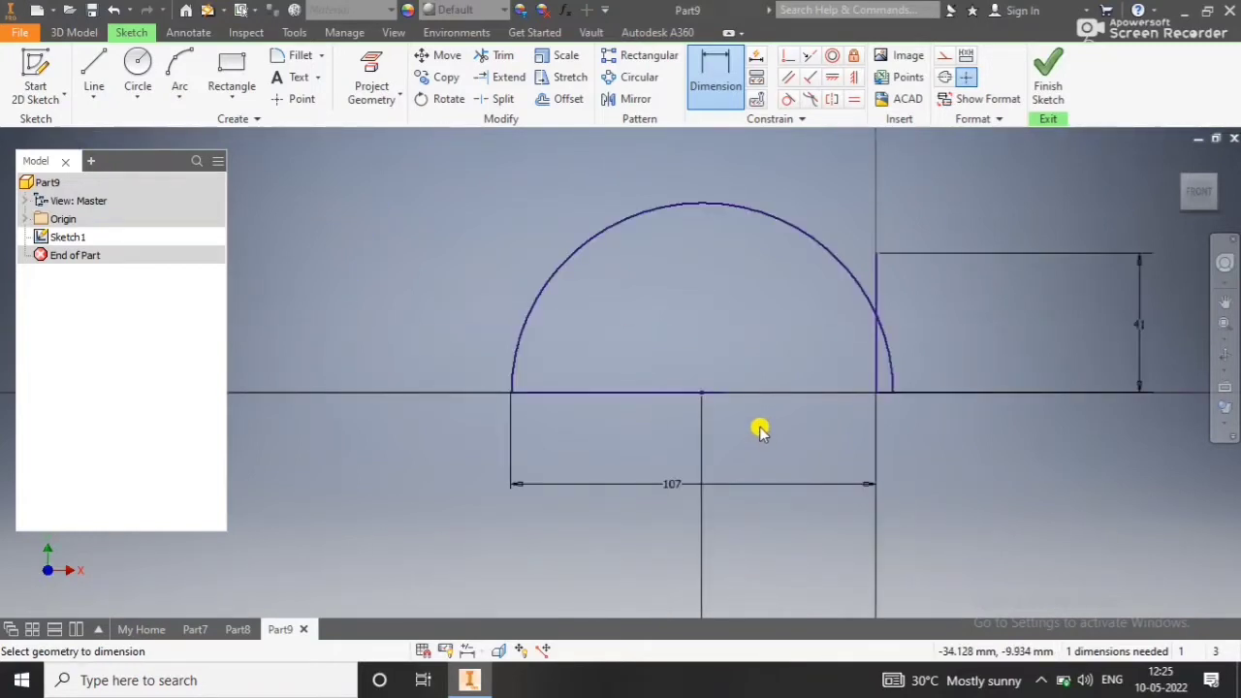
key("ctrl+z")
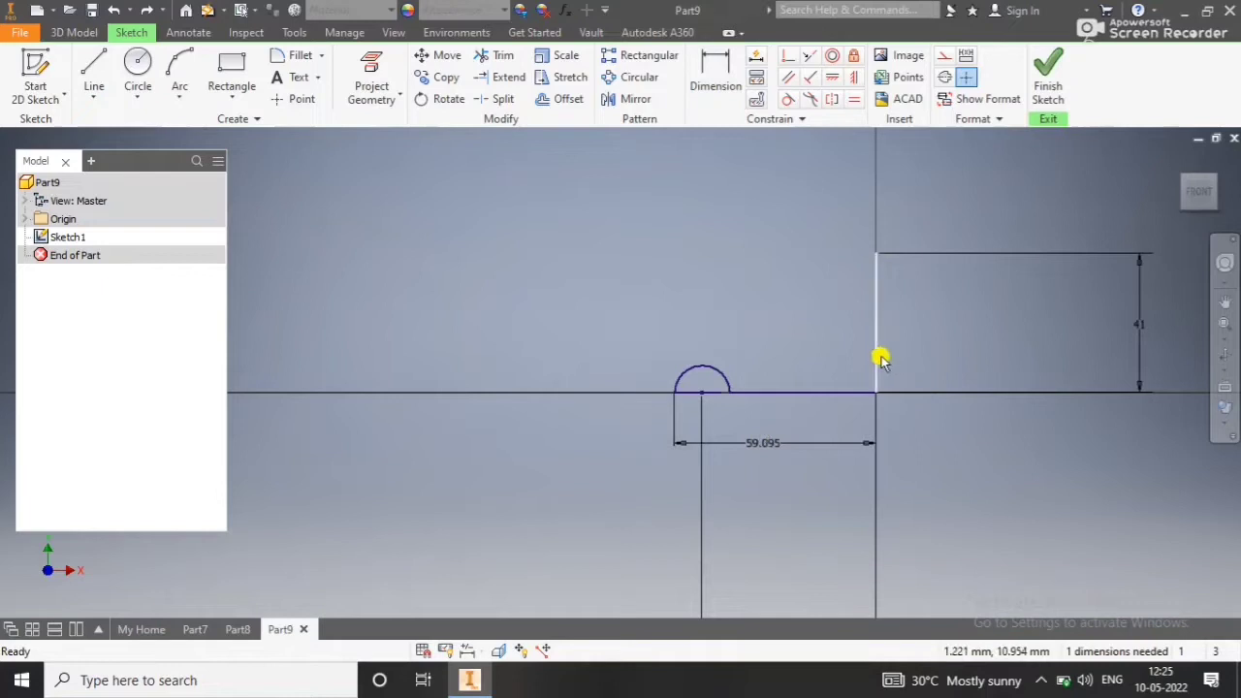
Re-add the 107 horizontal dimension from the arc's end point, fully constraining the sketch.
key("d")
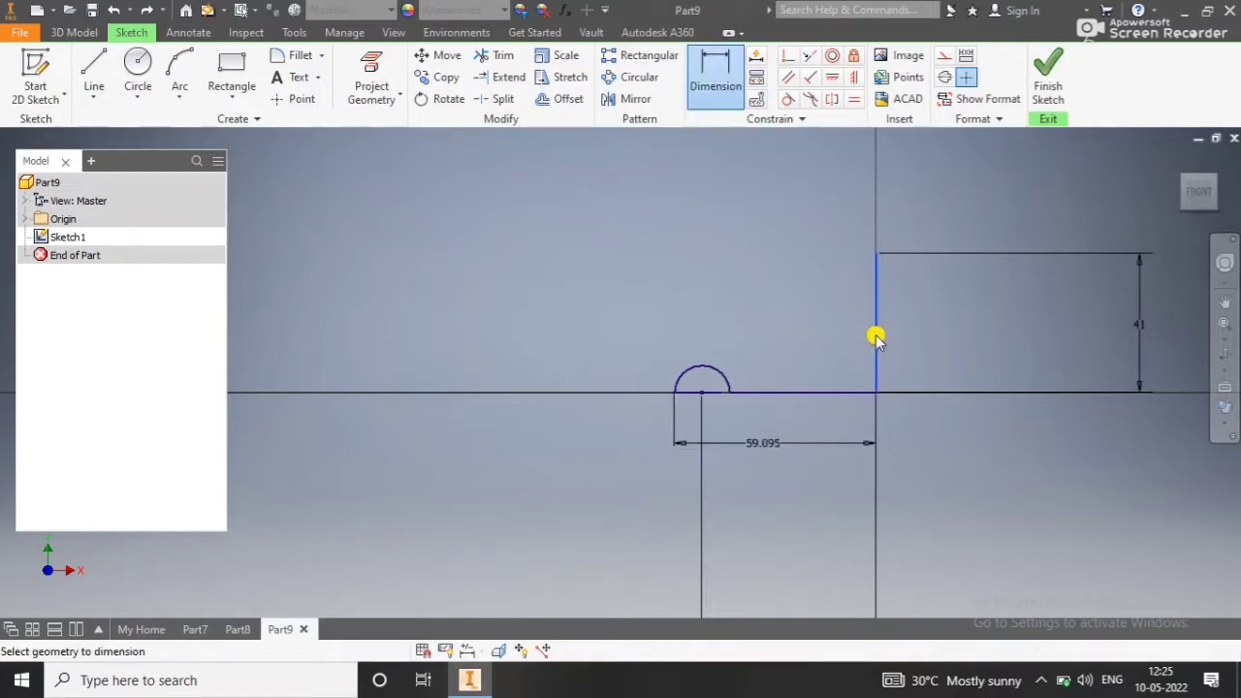
scroll(712, 415, "up", 3)
scroll(682, 221, "up", 2)
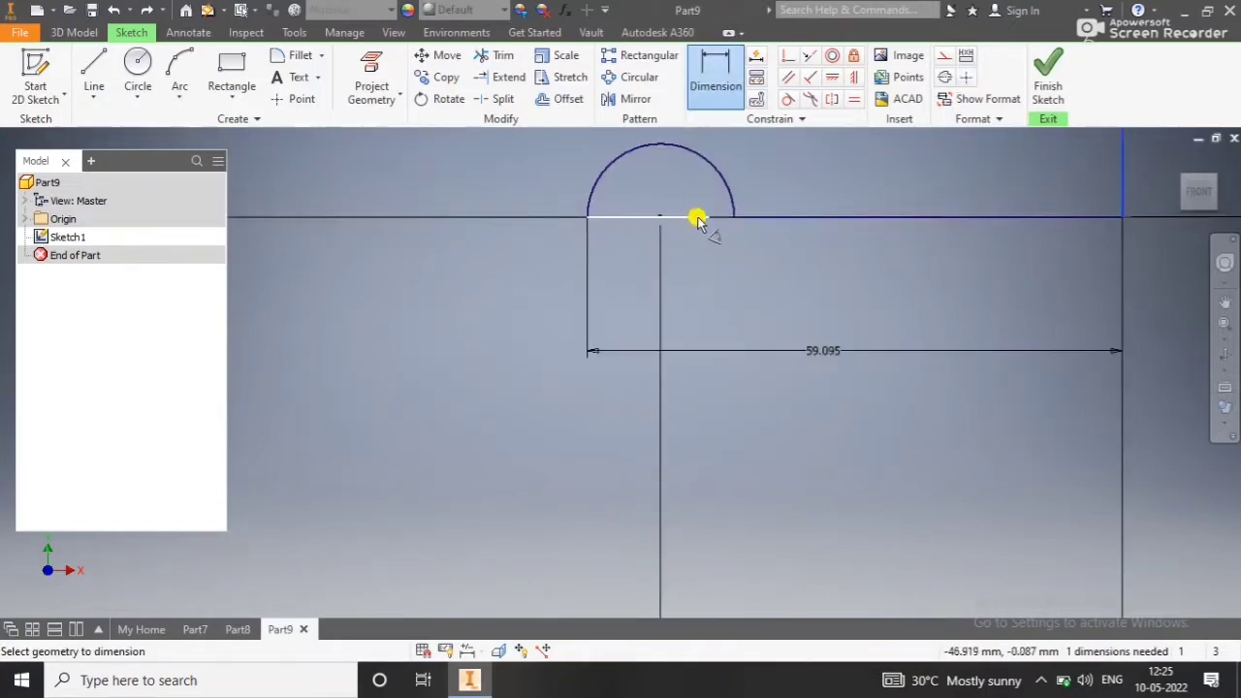
left_click(706, 218)
left_click(762, 505)
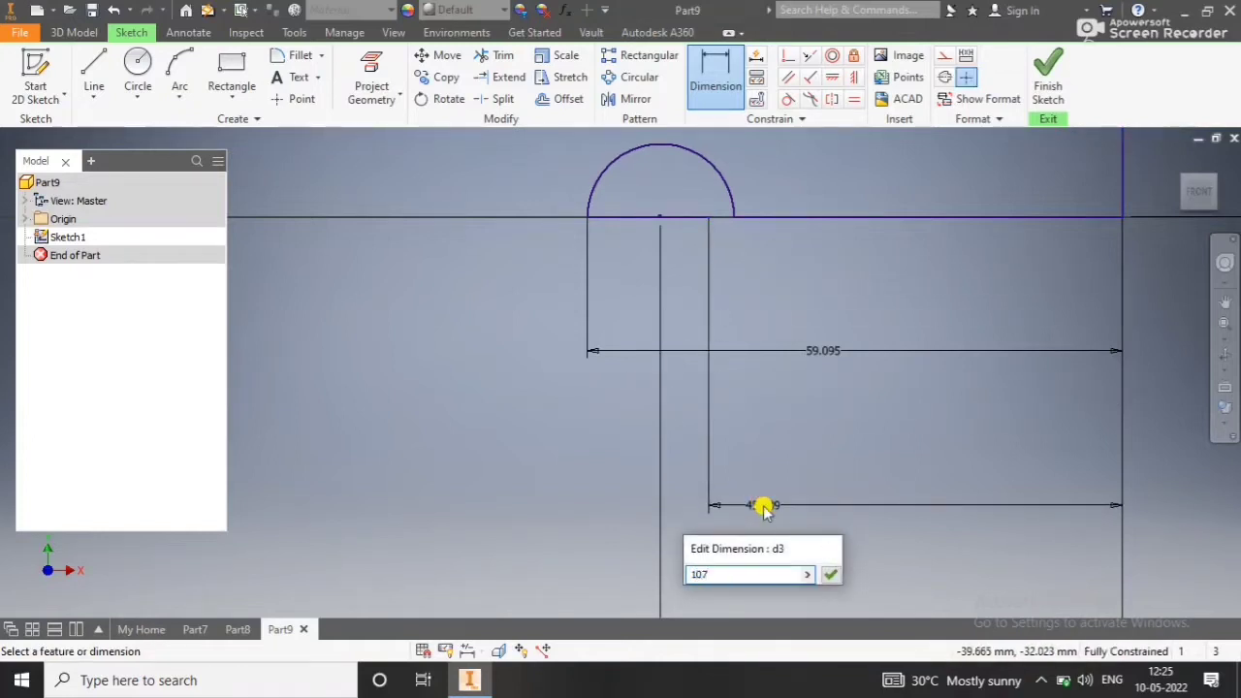
key("Return")
scroll(682, 294, "down", 6)
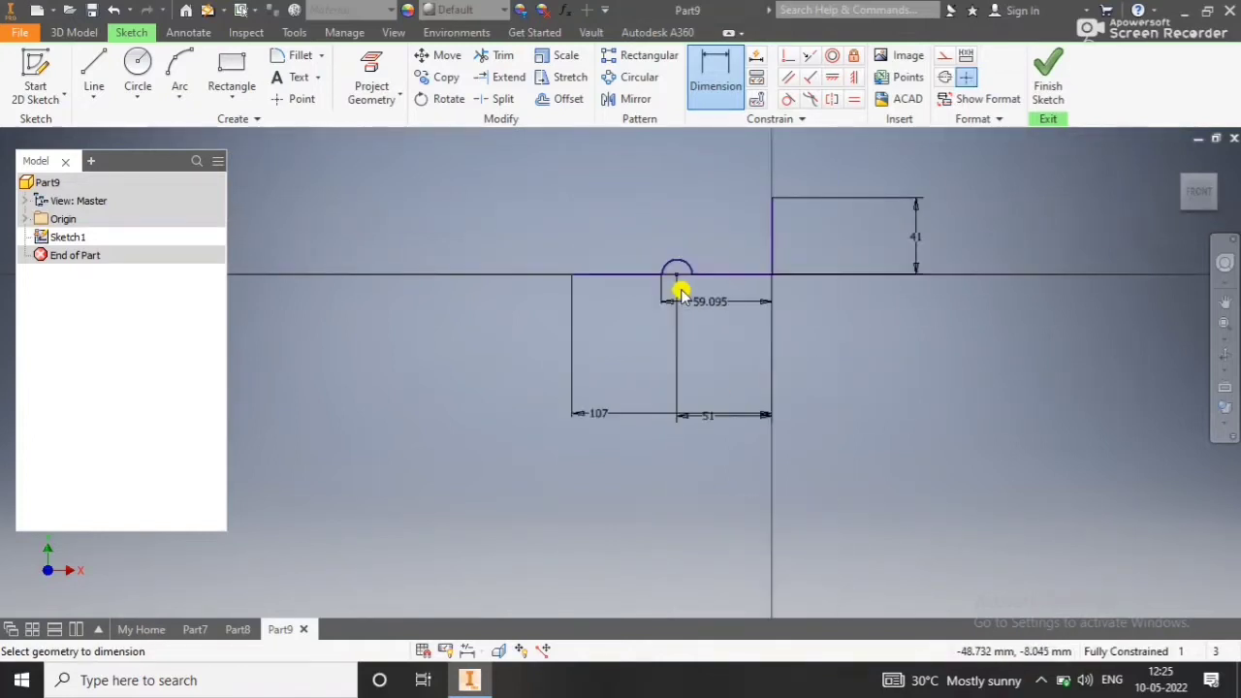
scroll(681, 294, "up", 1)
scroll(679, 287, "up", 3)
scroll(679, 288, "down", 2)
scroll(790, 223, "up", 2)
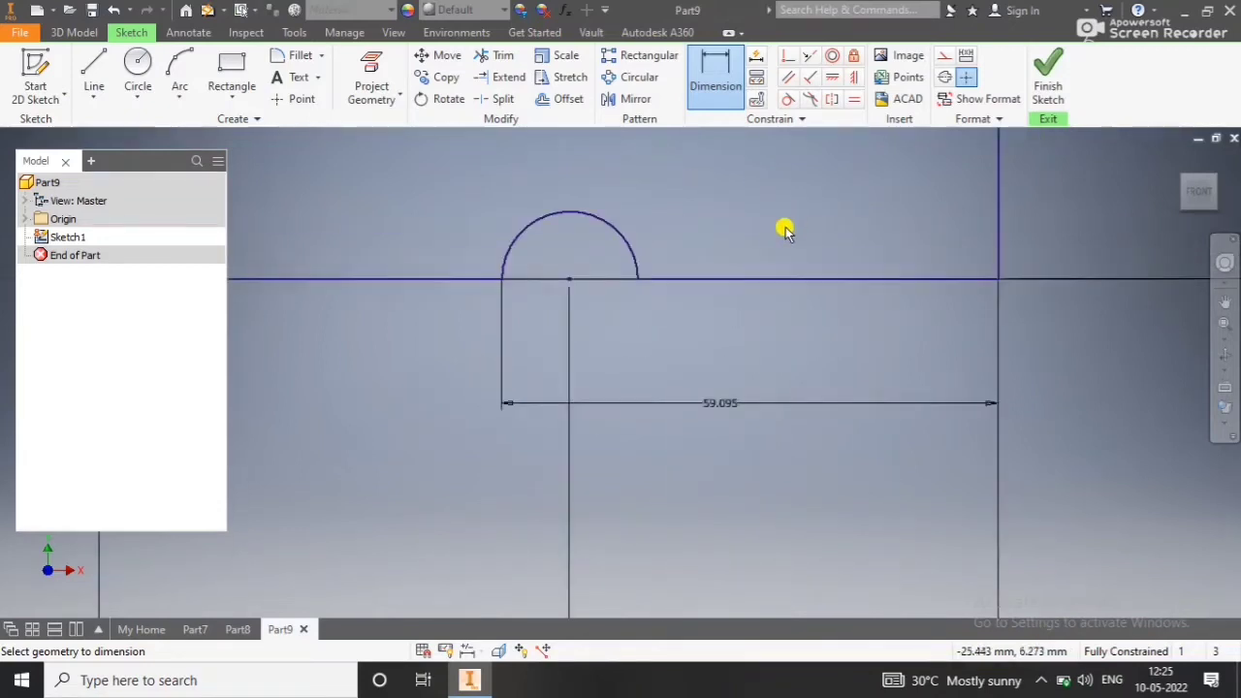
scroll(785, 229, "down", 4)
Offset the top outline 11 mm upward.
left_click(578, 105)
left_click(606, 245)
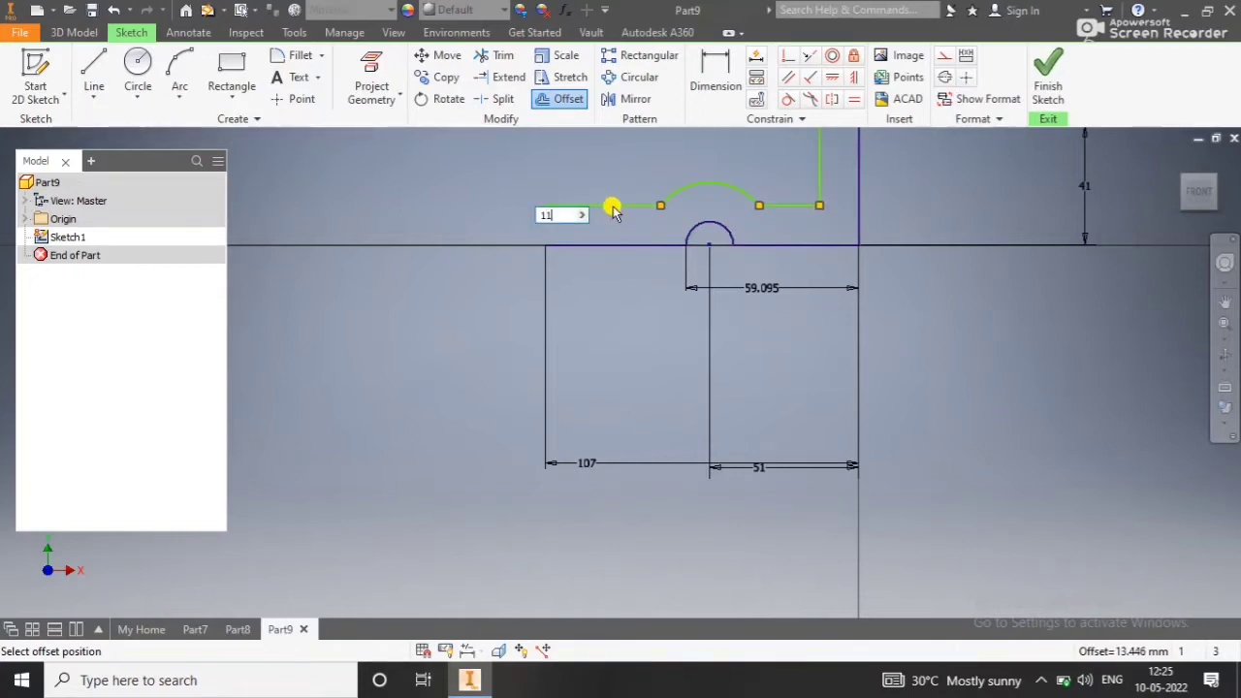
left_click(612, 208)
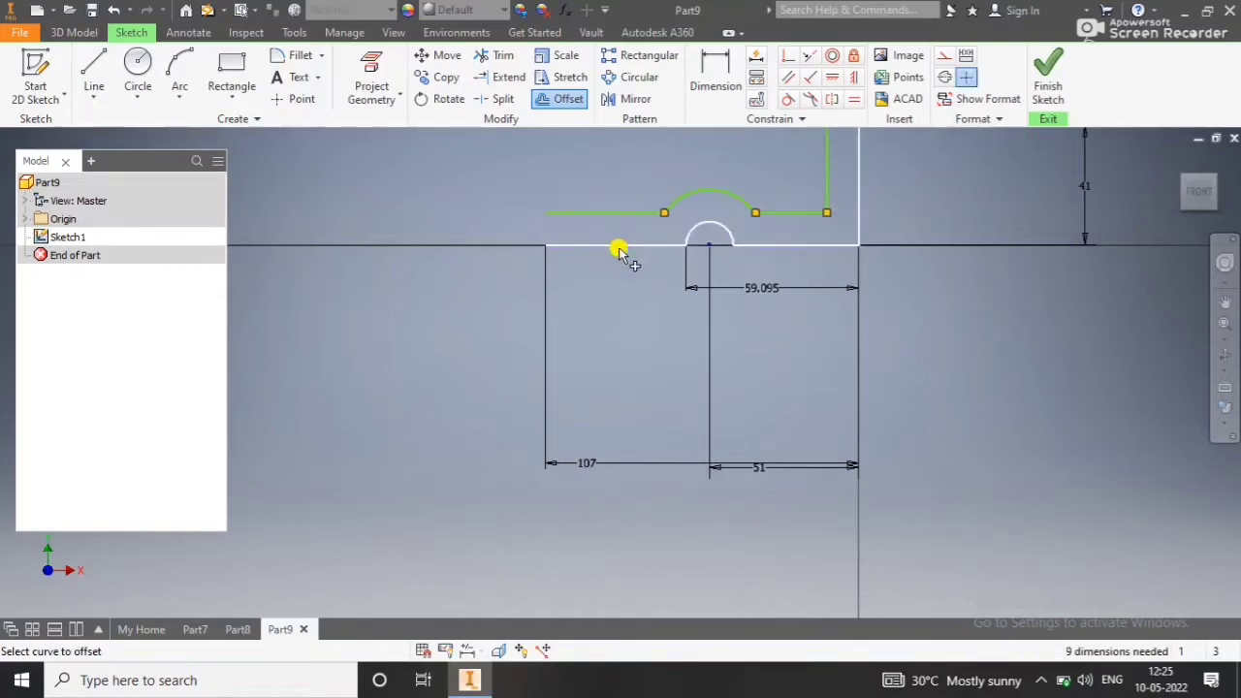
scroll(618, 248, "up", 2)
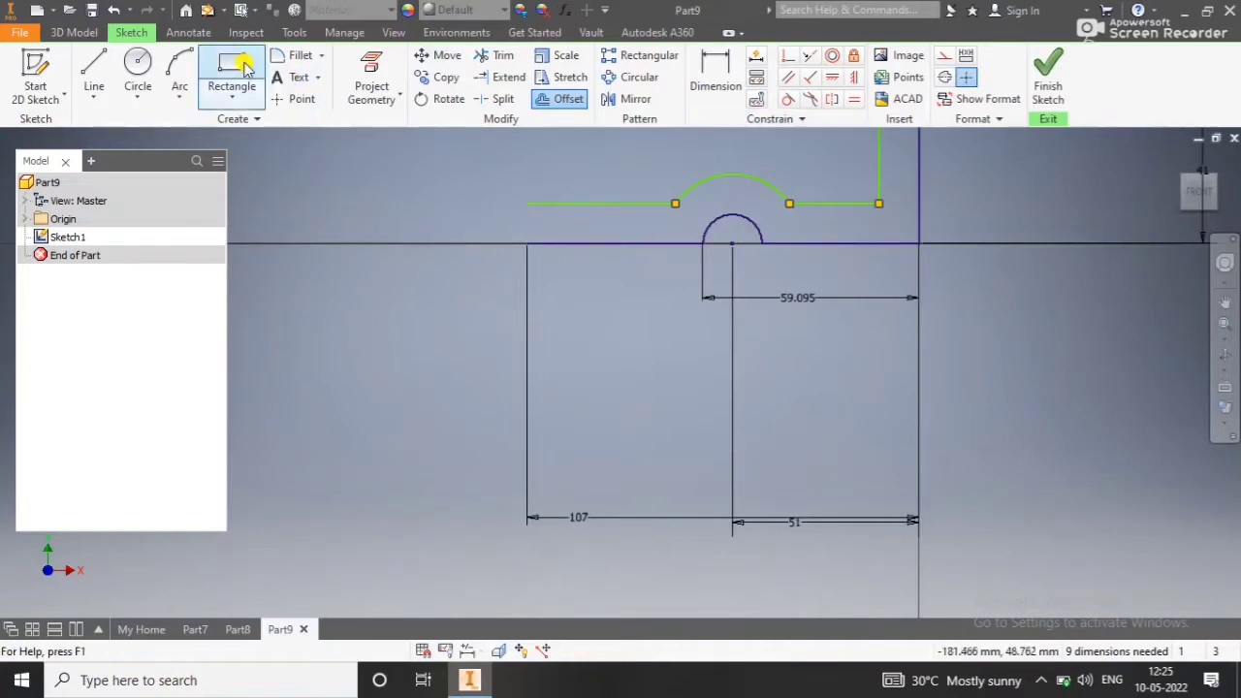
Draw two short lines joining the offset ends to the base's left corner and the tall vertical edge.
left_click(94, 78)
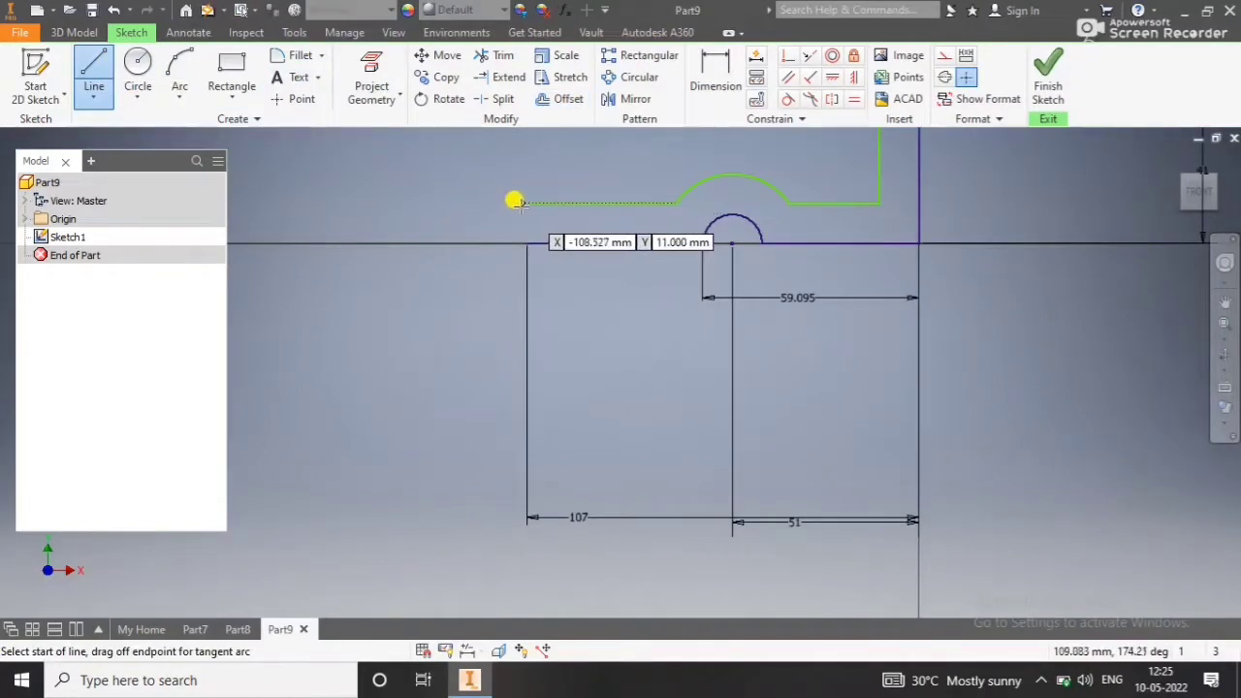
left_click(527, 242)
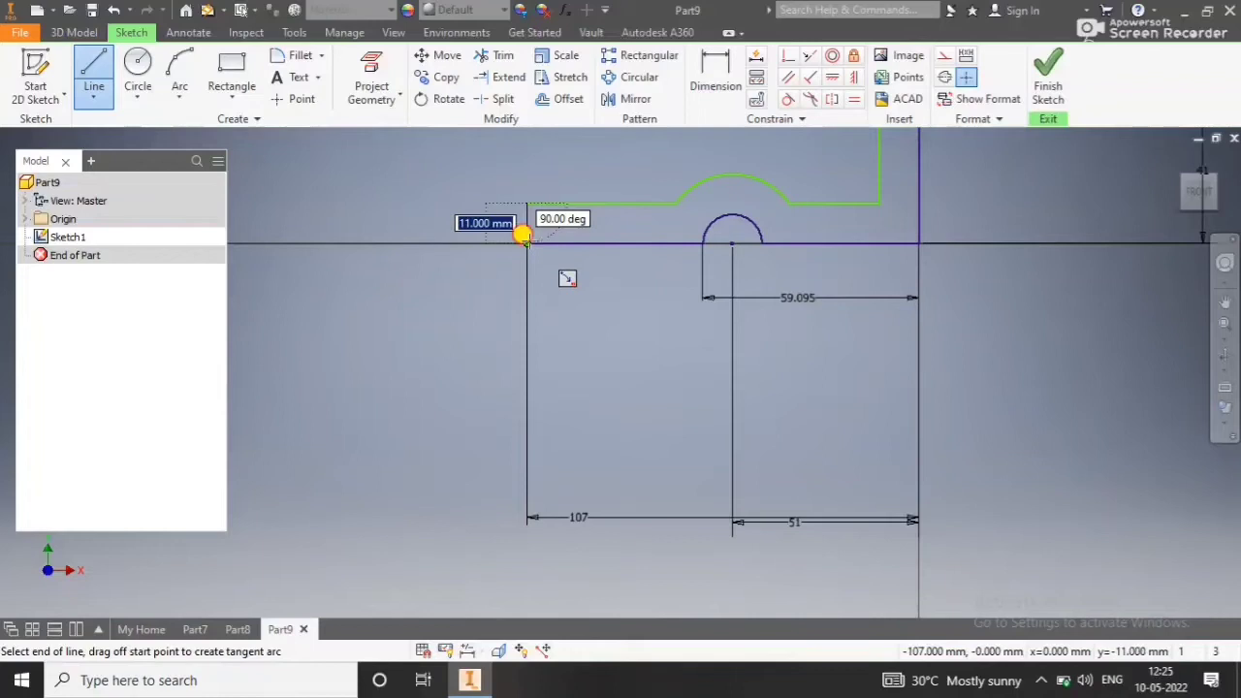
left_click(523, 235)
scroll(534, 219, "down", 2)
scroll(404, 287, "down", 2)
scroll(572, 258, "down", 2)
scroll(572, 258, "up", 5)
left_click(460, 201)
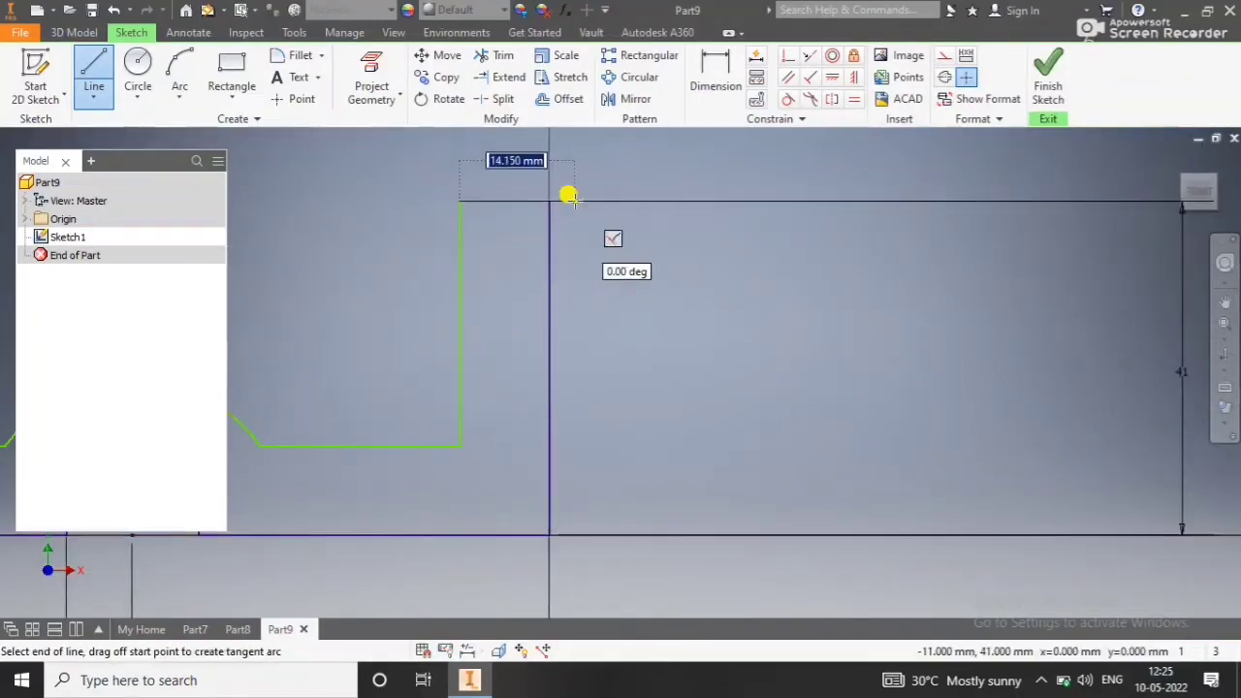
left_click(546, 197)
scroll(659, 226, "down", 2)
scroll(656, 222, "down", 3)
scroll(611, 297, "up", 5)
scroll(545, 269, "down", 4)
scroll(654, 222, "up", 1)
middle_click_drag(693, 146, 679, 263)
Give the outer arc a 30 mm radius dimension and finish the profile sketch.
key("d")
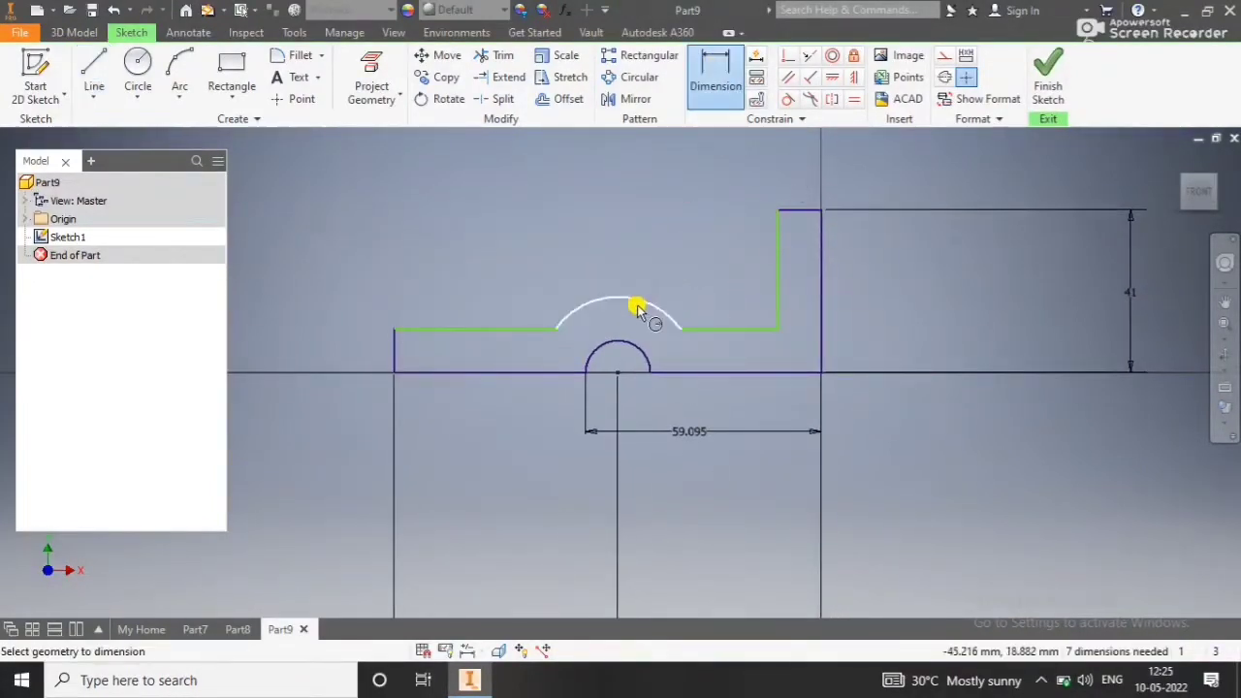
left_click(631, 304)
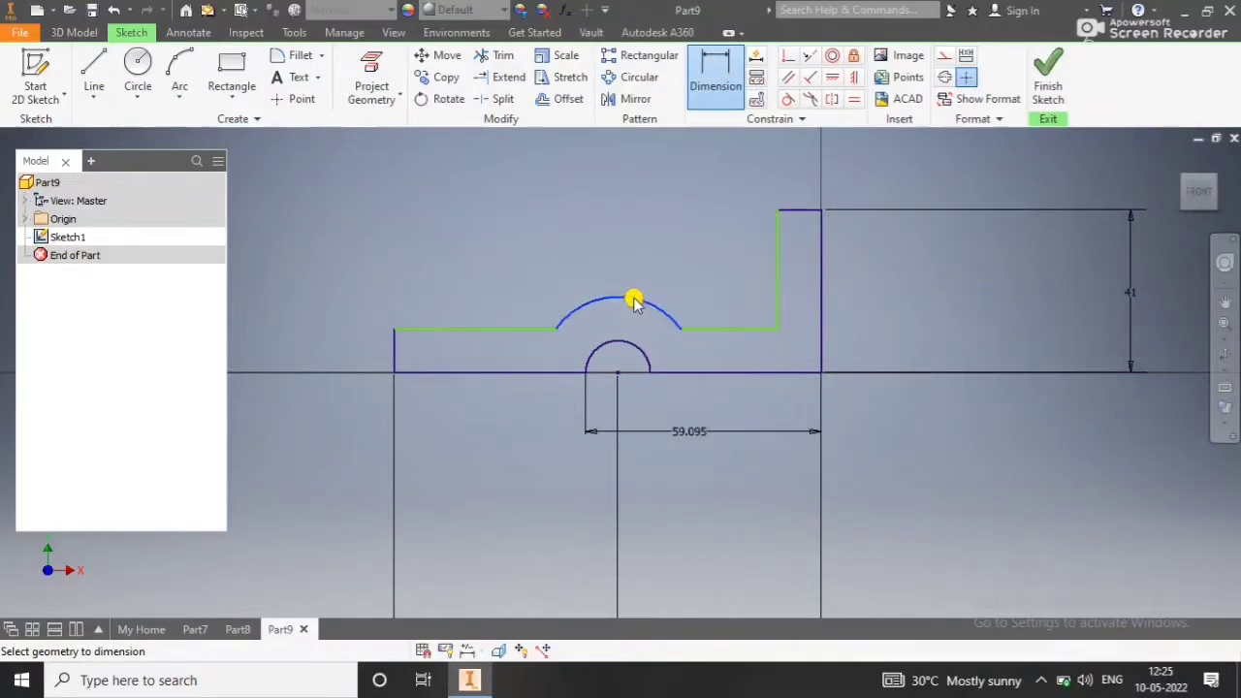
left_click(635, 196)
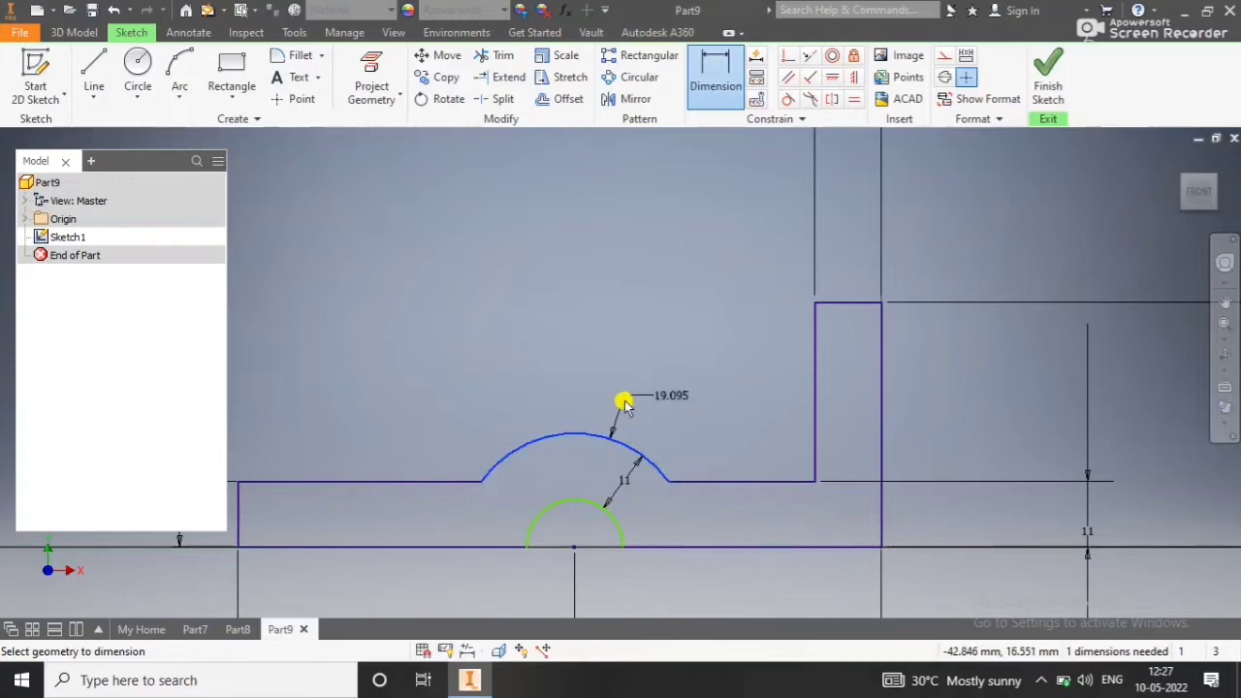
left_click(648, 330)
key("Return")
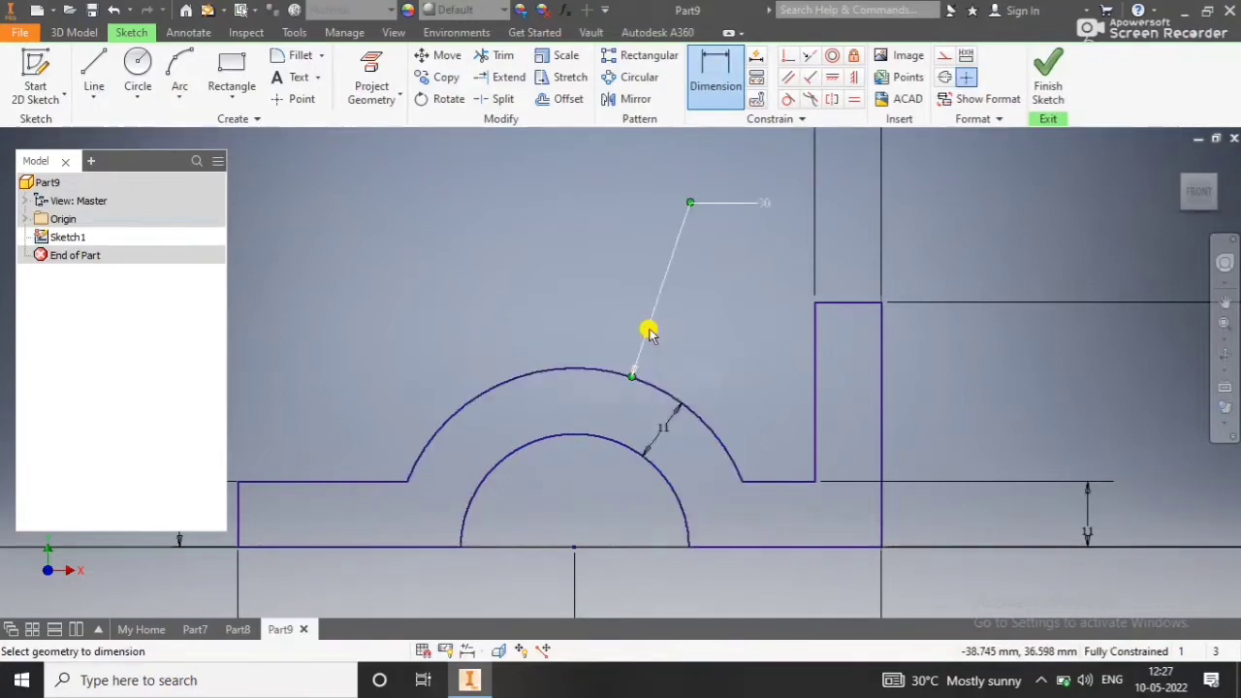
scroll(640, 338, "down", 2)
scroll(678, 407, "down", 1)
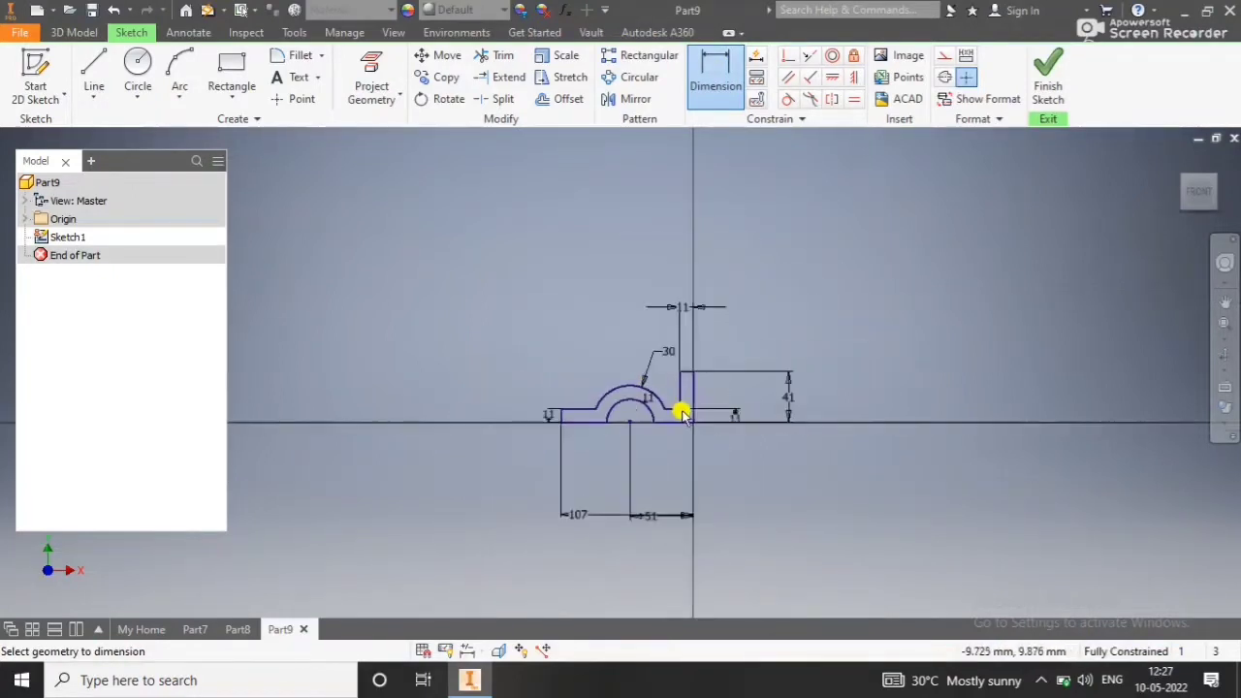
scroll(682, 415, "up", 1)
middle_click_drag(612, 419, 630, 366)
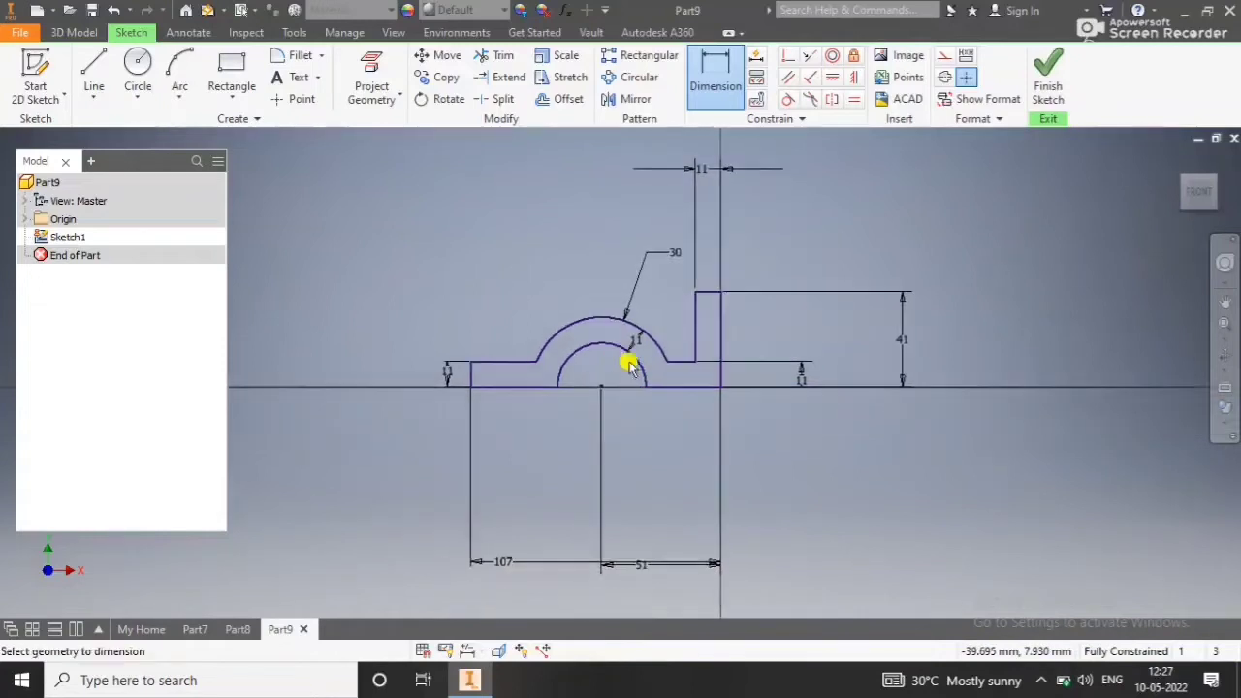
left_click(1047, 78)
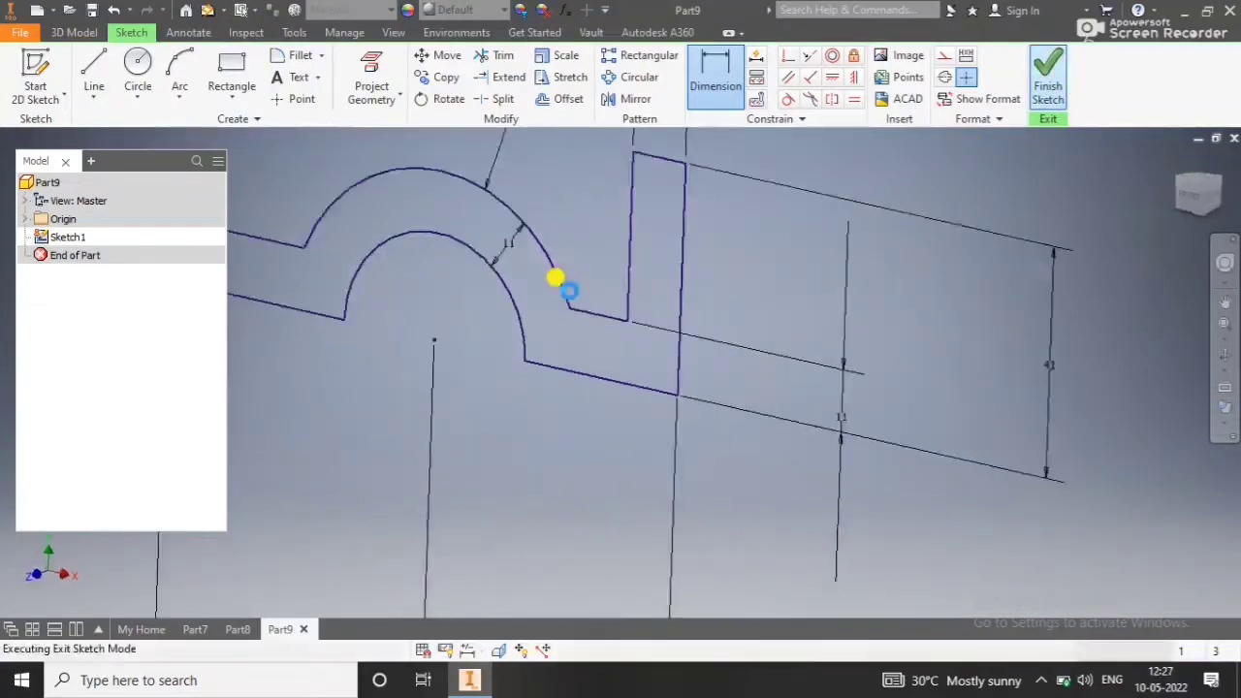
Extrude the saddle profile symmetrically about the sketch plane to 48 mm thick.
middle_click_drag(453, 374, 740, 441)
left_click(94, 68)
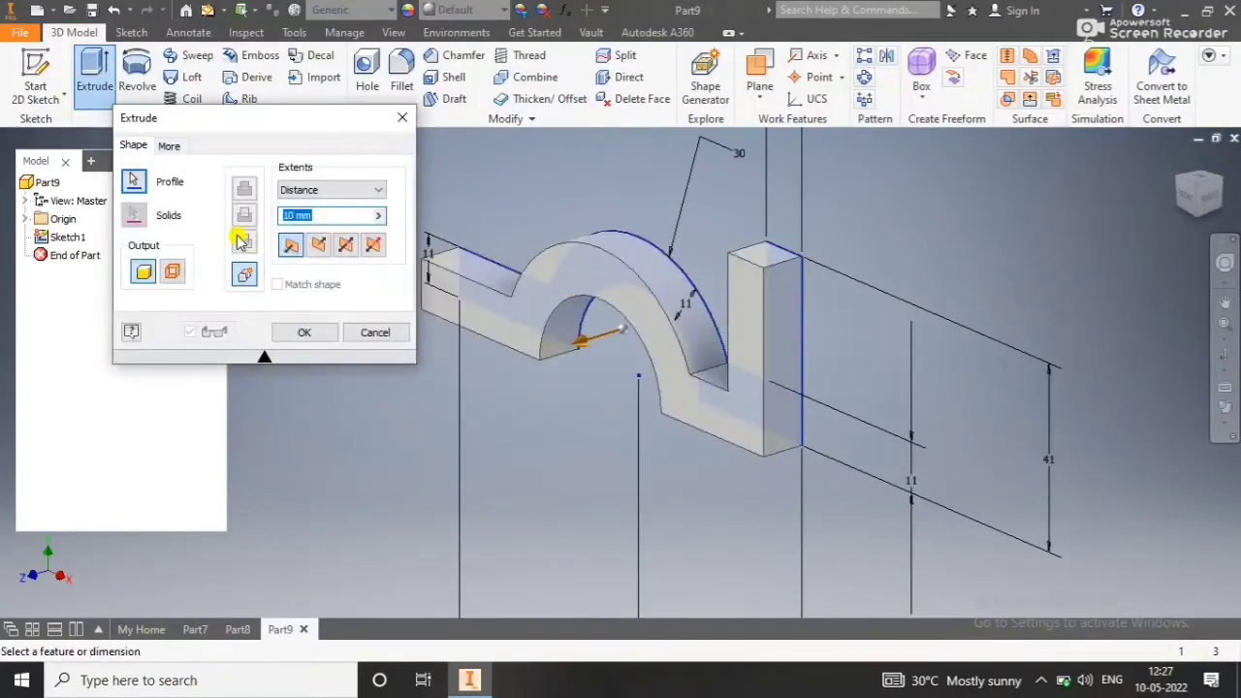
left_click(349, 249)
left_click(312, 215)
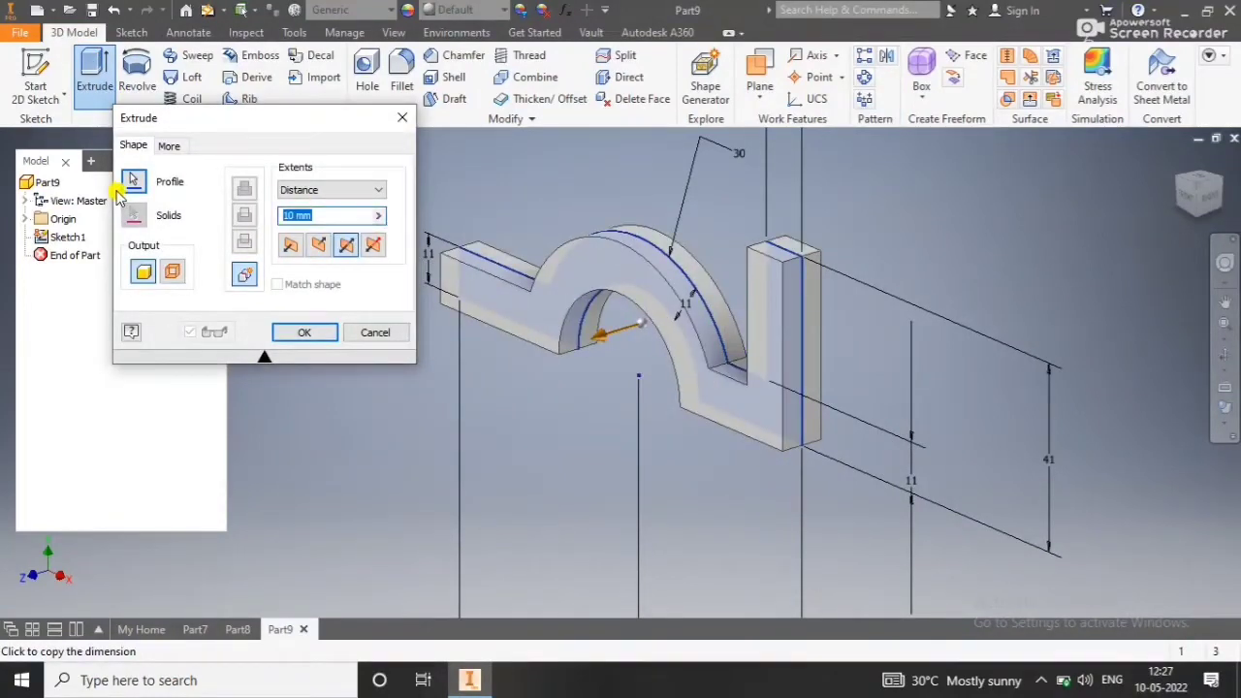
type("48")
key("Return")
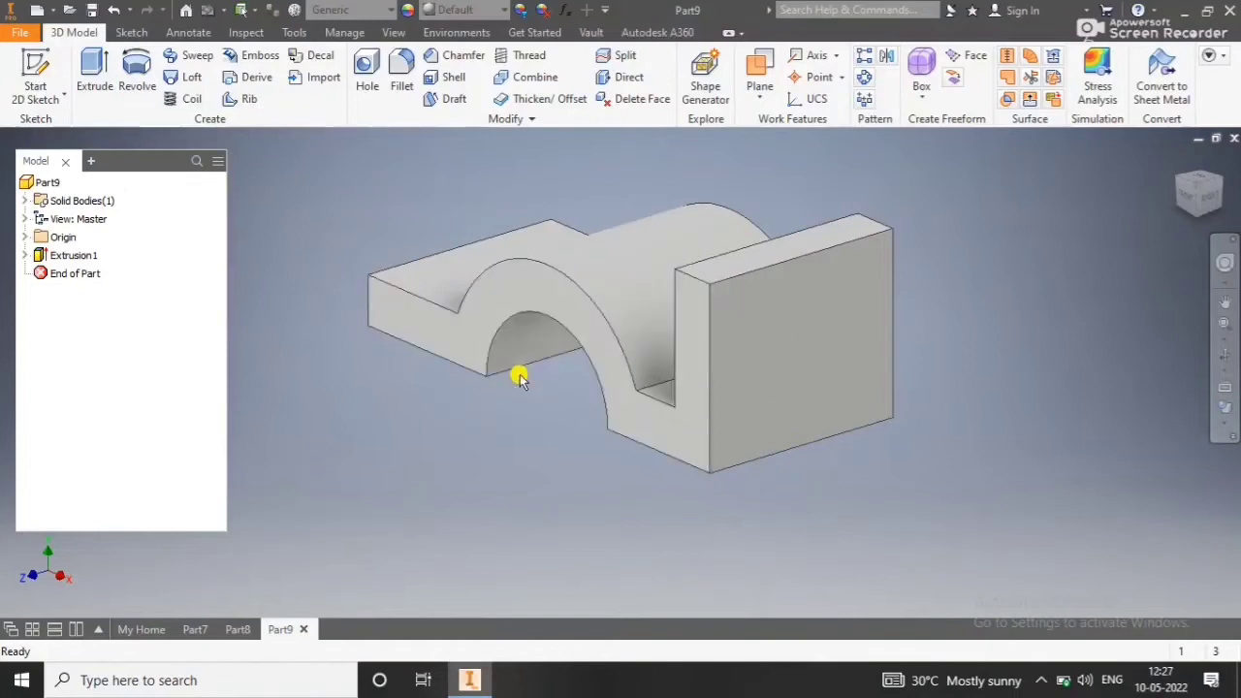
mouse_move(491, 440)
middle_mouse_down()
mouse_move(547, 484)
mouse_move(554, 448)
mouse_move(523, 471)
mouse_move(529, 489)
middle_mouse_up()
left_click(237, 629)
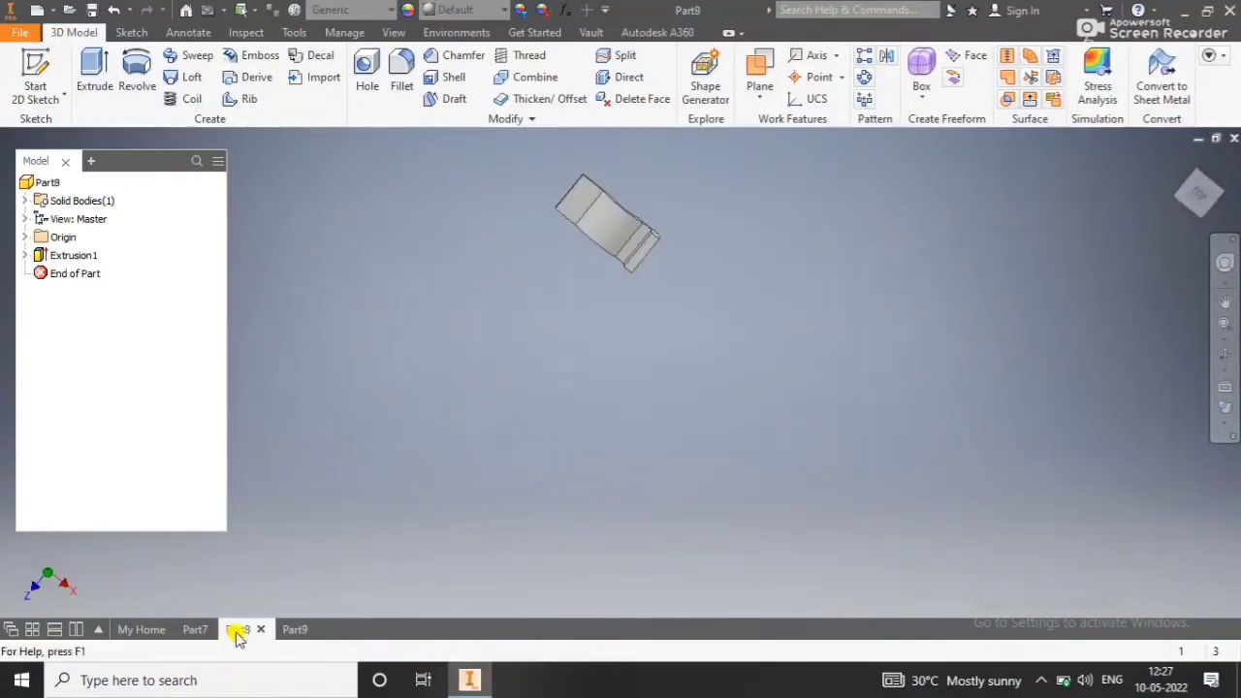
left_click(210, 630)
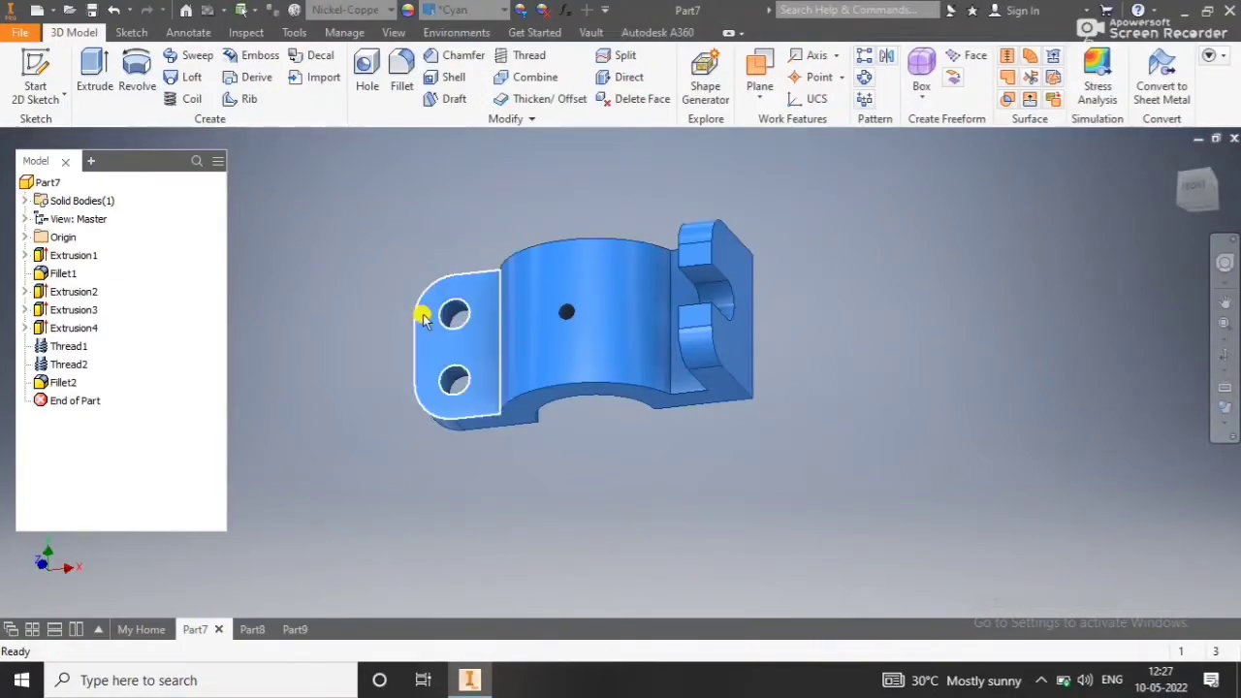
left_click(282, 632)
scroll(492, 394, "down", 3)
left_click(494, 393)
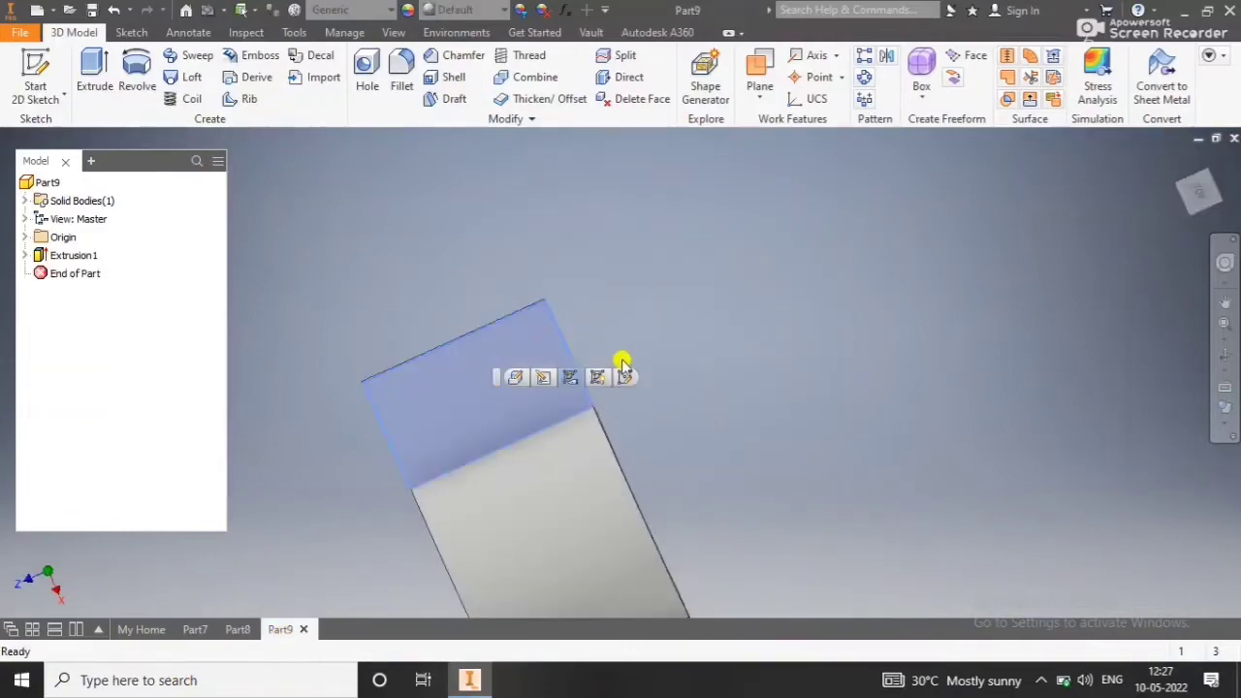
left_click(626, 378)
mouse_move(552, 369)
middle_mouse_down()
mouse_move(528, 539)
mouse_move(544, 575)
middle_mouse_up()
key("ctrl+z")
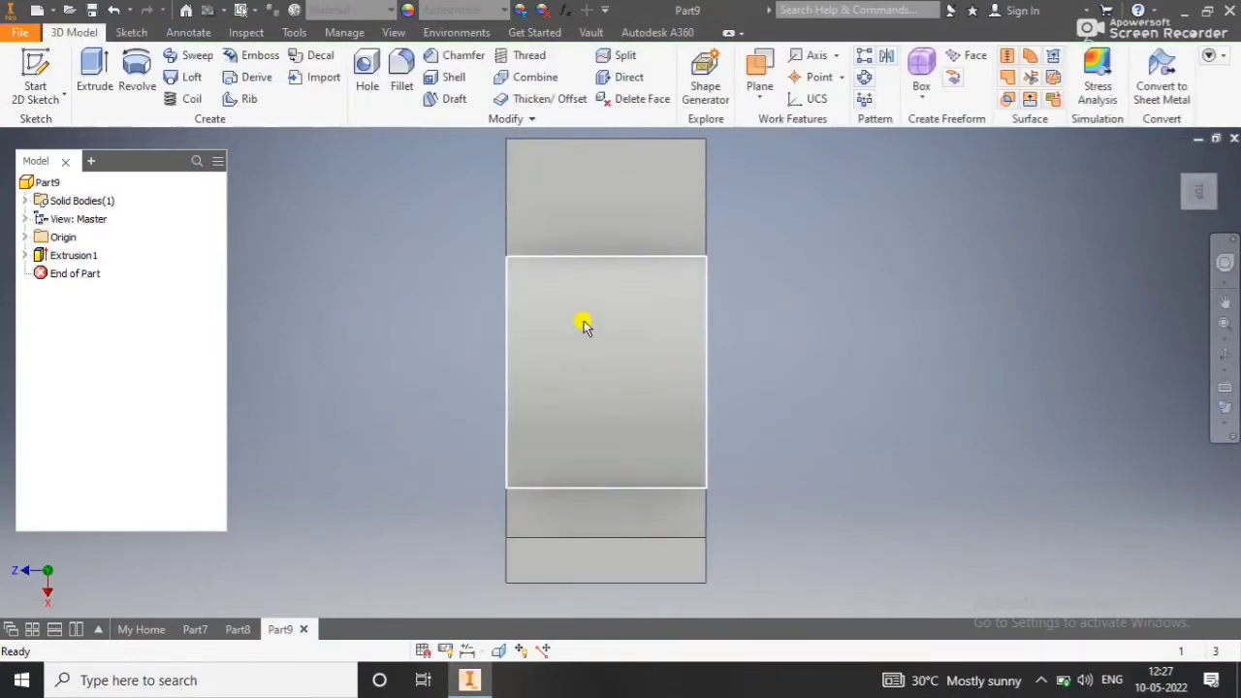
Round the two corner edges at the flange end with 13 mm fillets.
left_click(405, 78)
mouse_move(514, 333)
middle_mouse_down("shift")
mouse_move(493, 365)
mouse_move(514, 451)
mouse_move(585, 296)
middle_mouse_up("shift")
left_click(1005, 177)
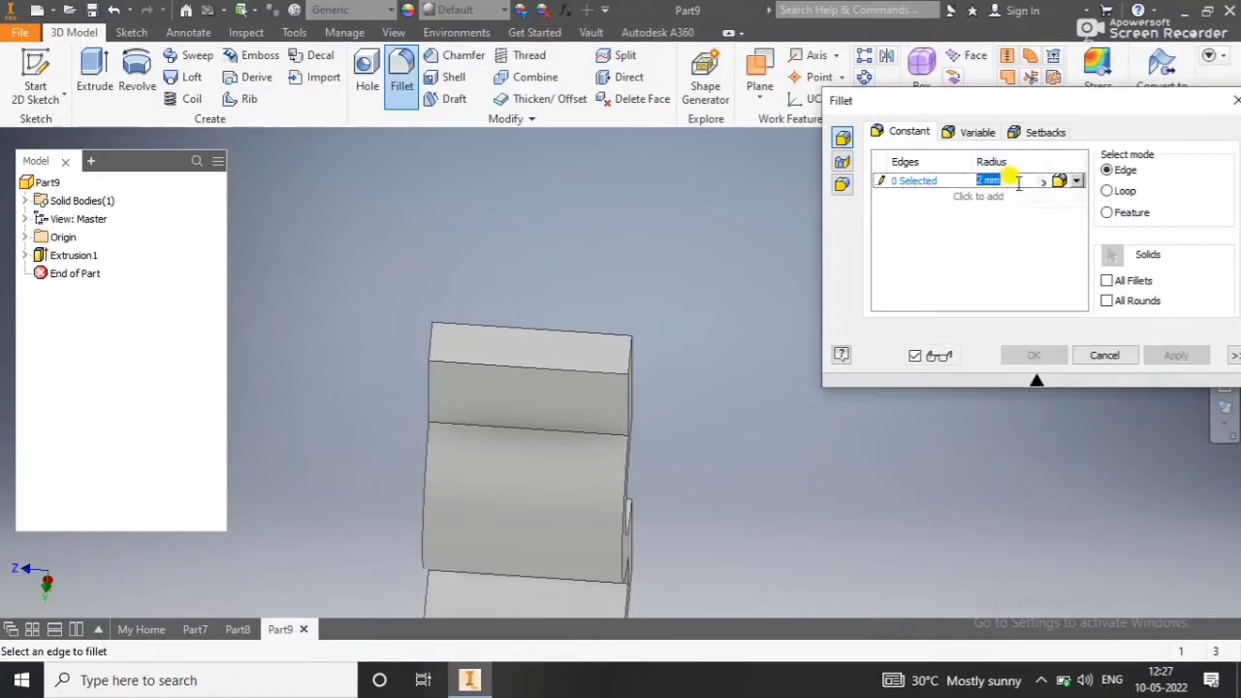
type("13")
left_click(1124, 172)
left_click(438, 345)
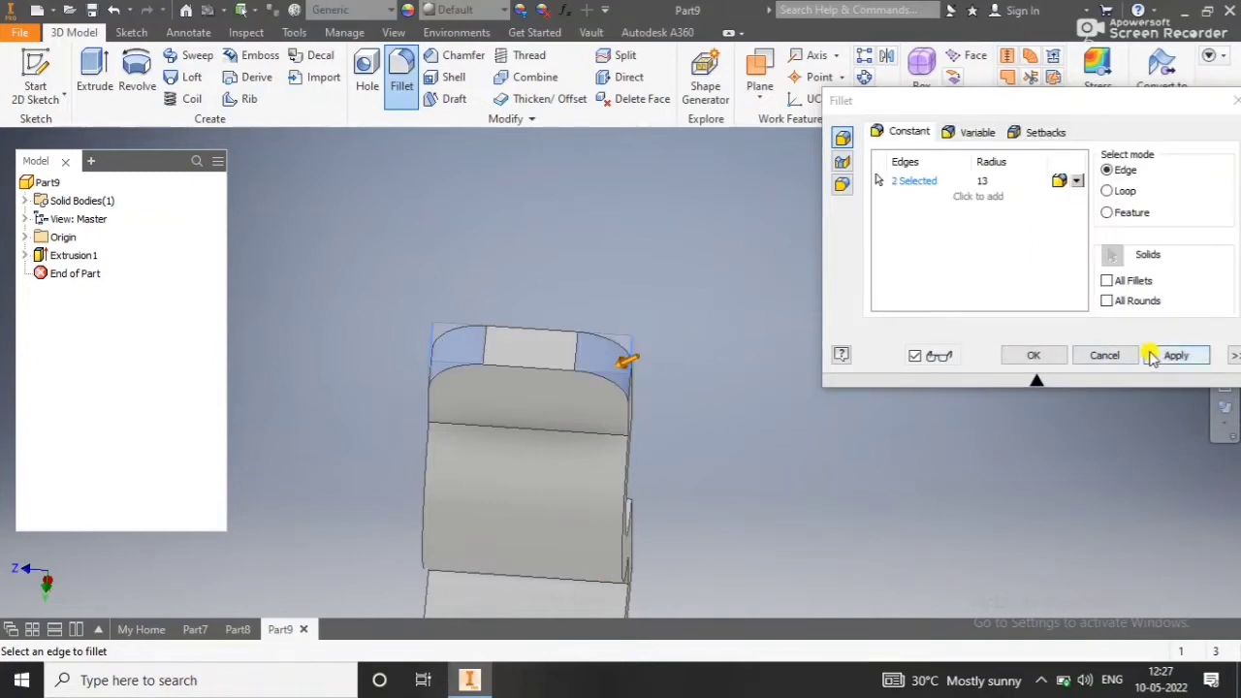
left_click(1052, 355)
middle_click_drag(789, 416, 780, 332, "shift")
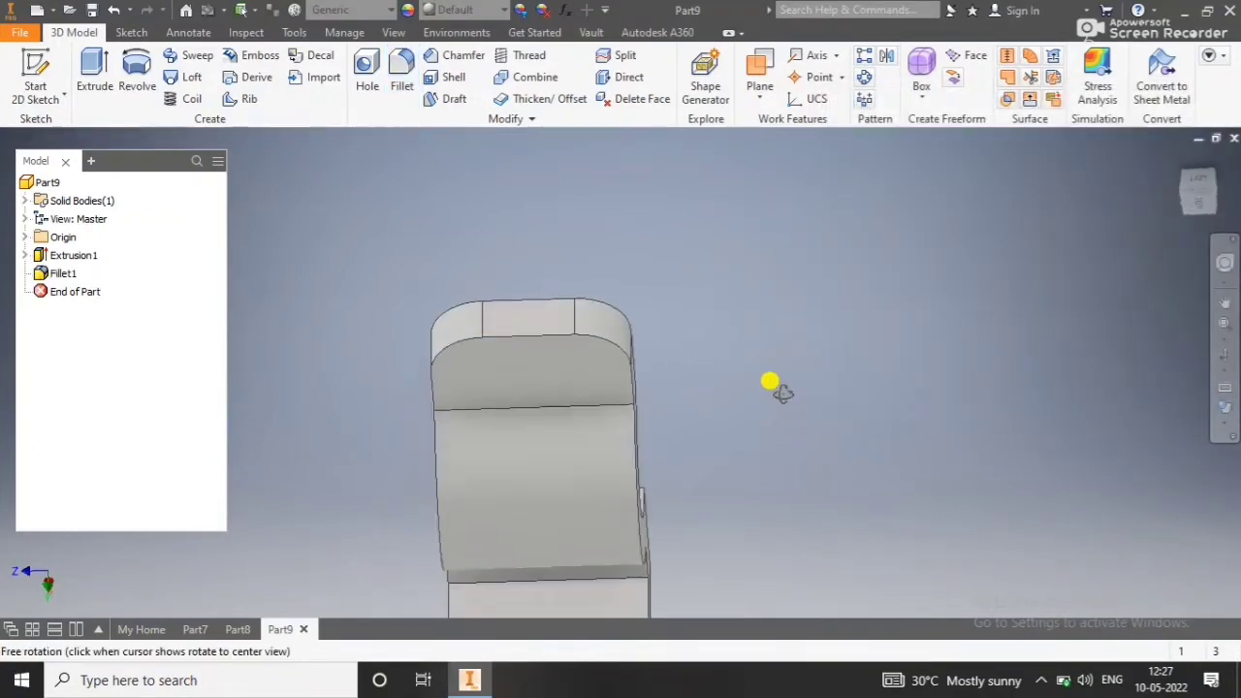
left_click(568, 277)
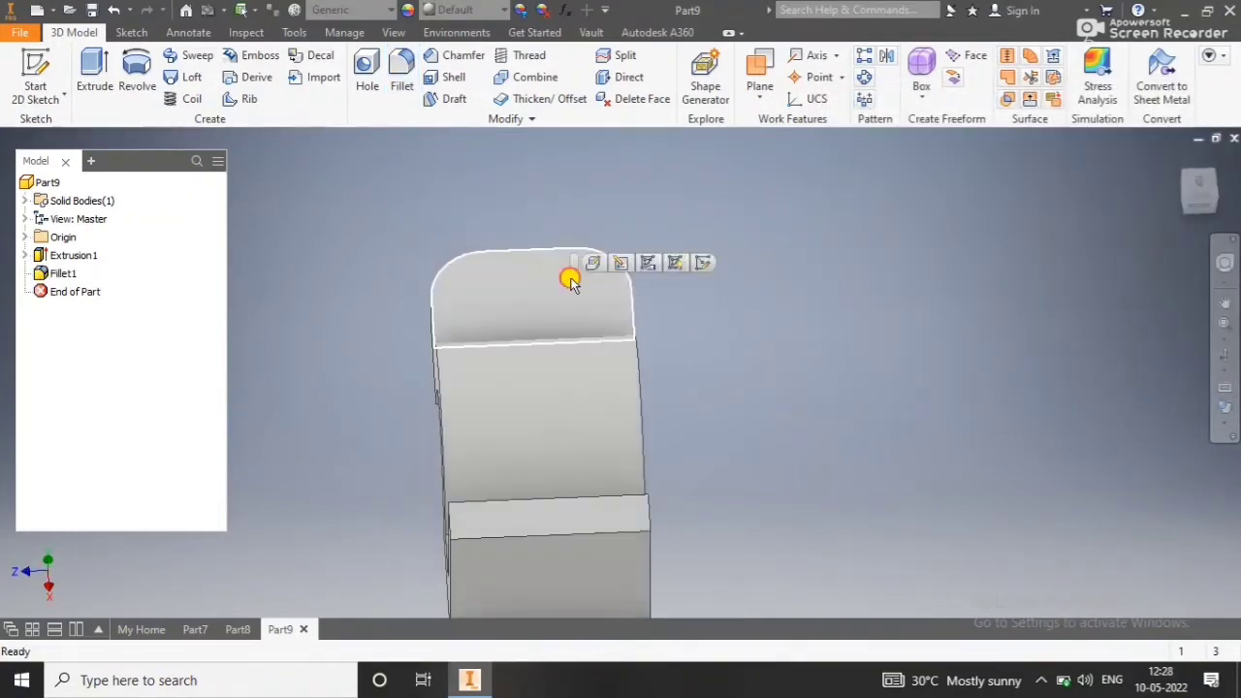
Sketch two 10 mm diameter circles on the flange face, each centred on a filleted corner.
left_click(698, 262)
left_click(138, 77)
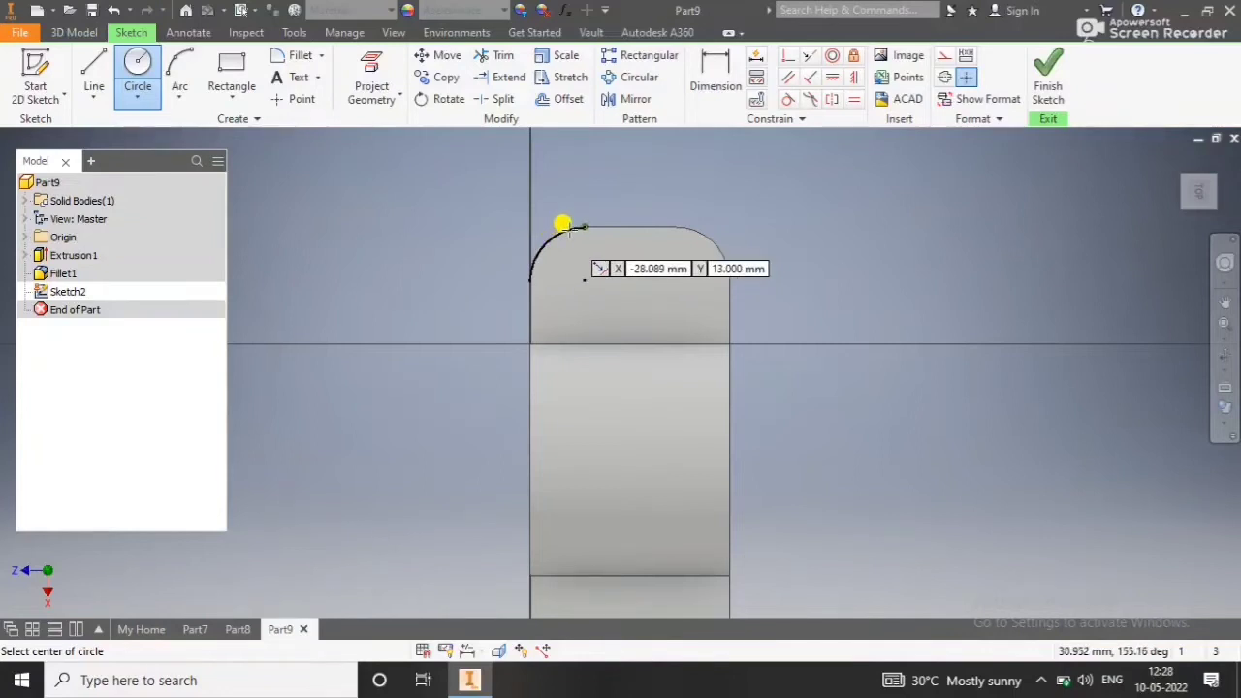
left_click(583, 280)
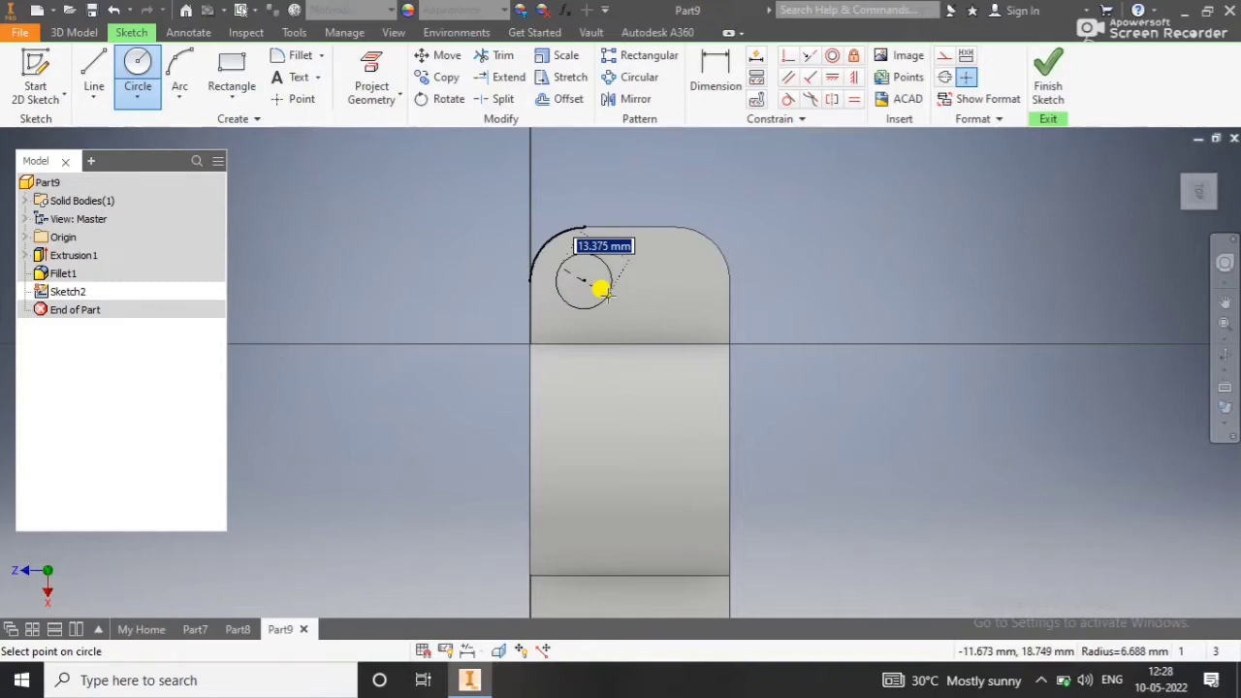
type("10")
key("Return")
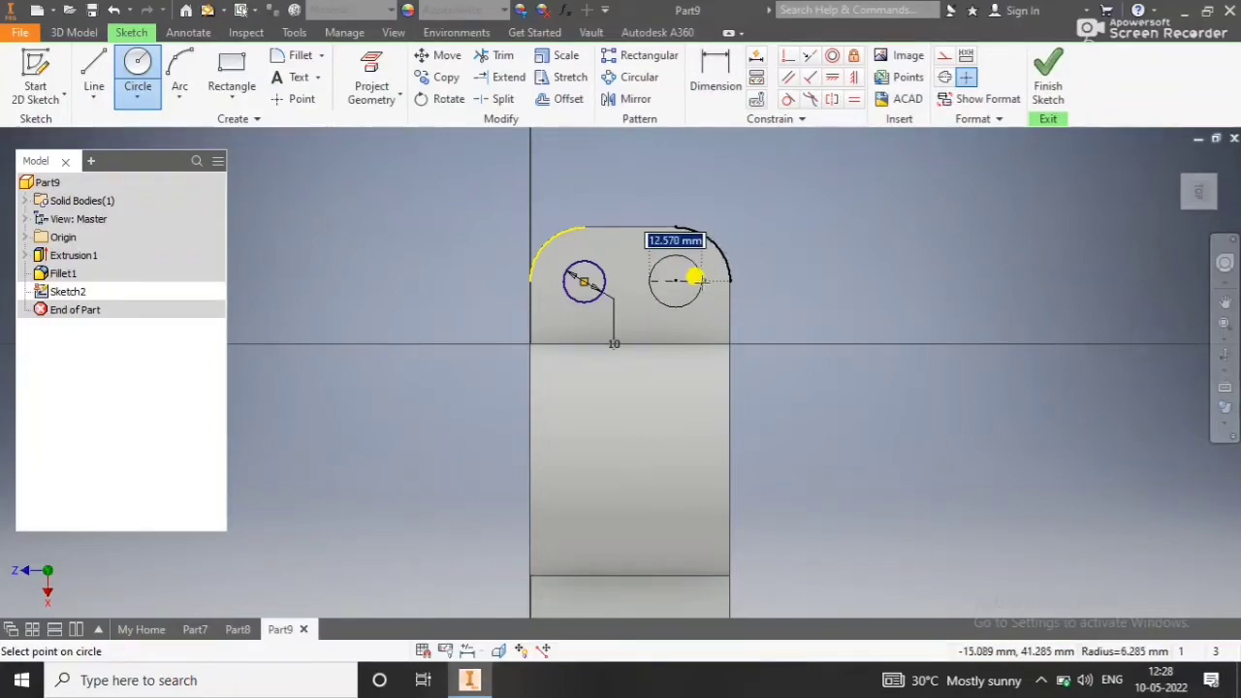
key("Return")
scroll(679, 282, "up", 3)
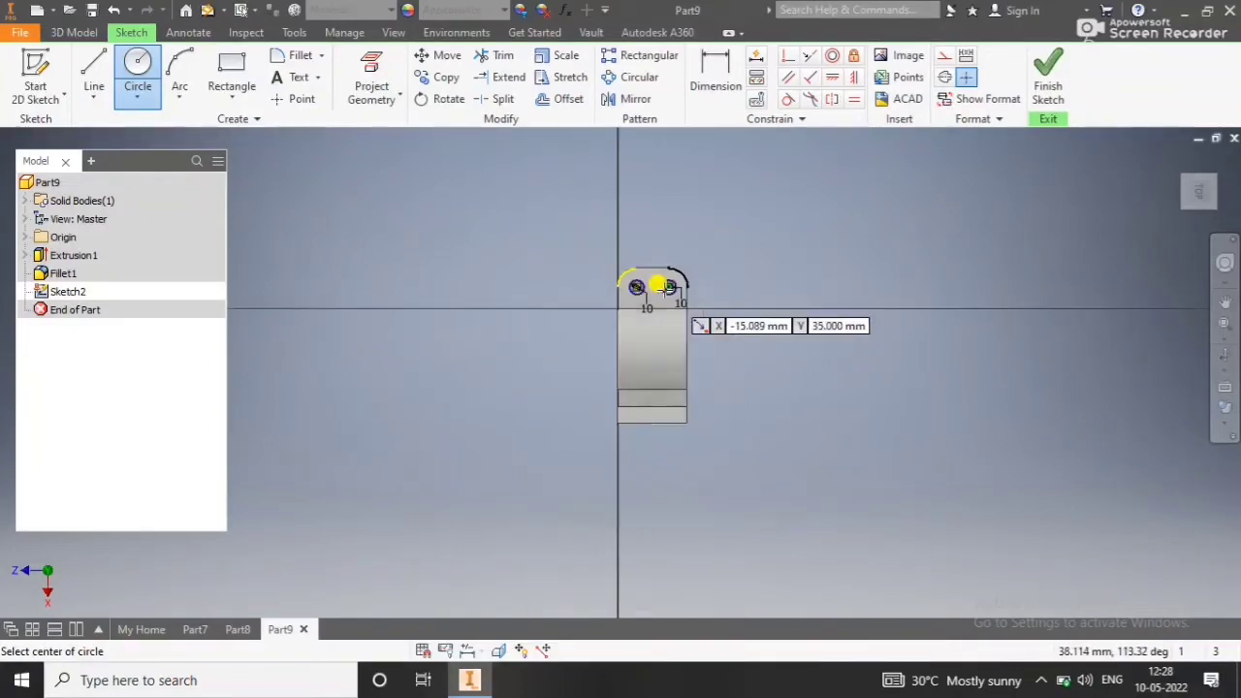
scroll(659, 286, "down", 2)
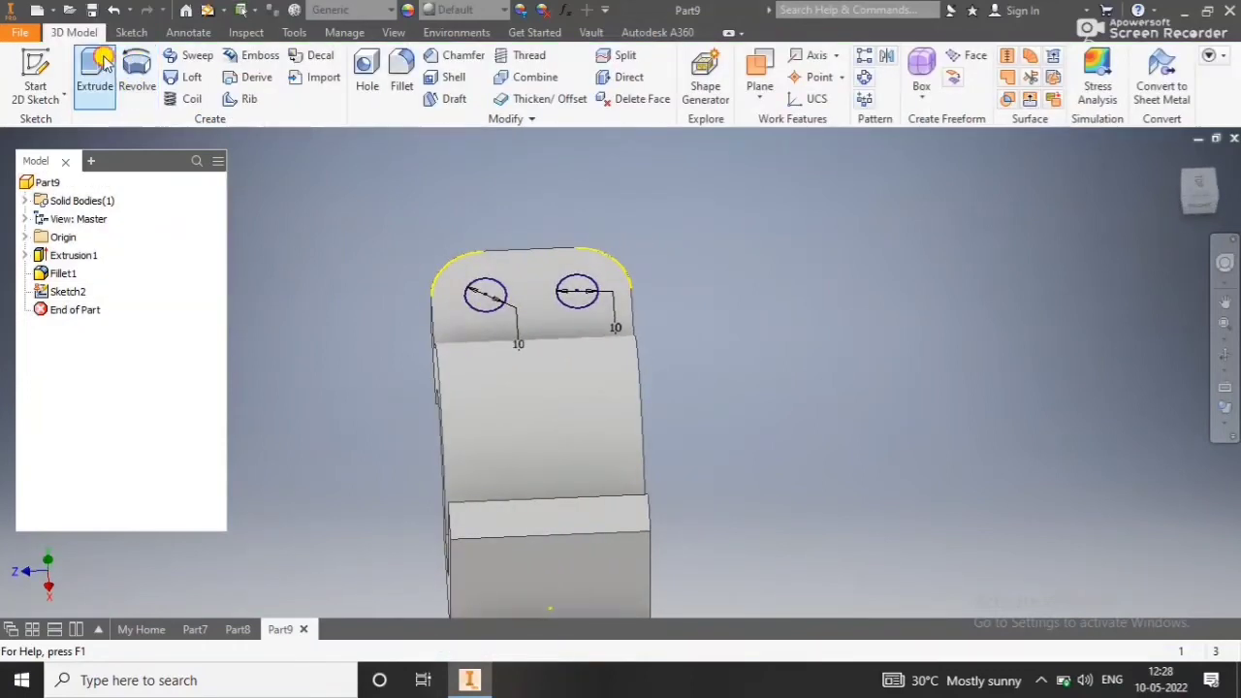
Extrude both circles 48 mm down into the part to cut the two holes.
left_click(95, 70)
left_click(479, 291)
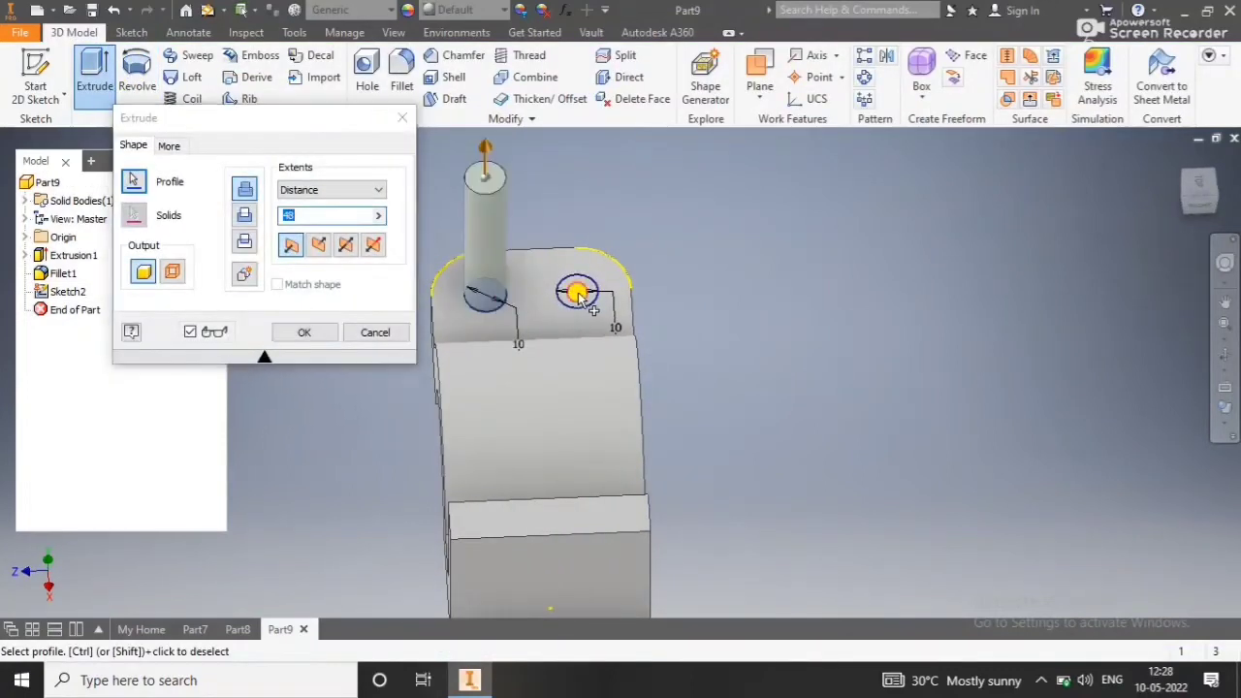
left_click(572, 291)
left_click(318, 244)
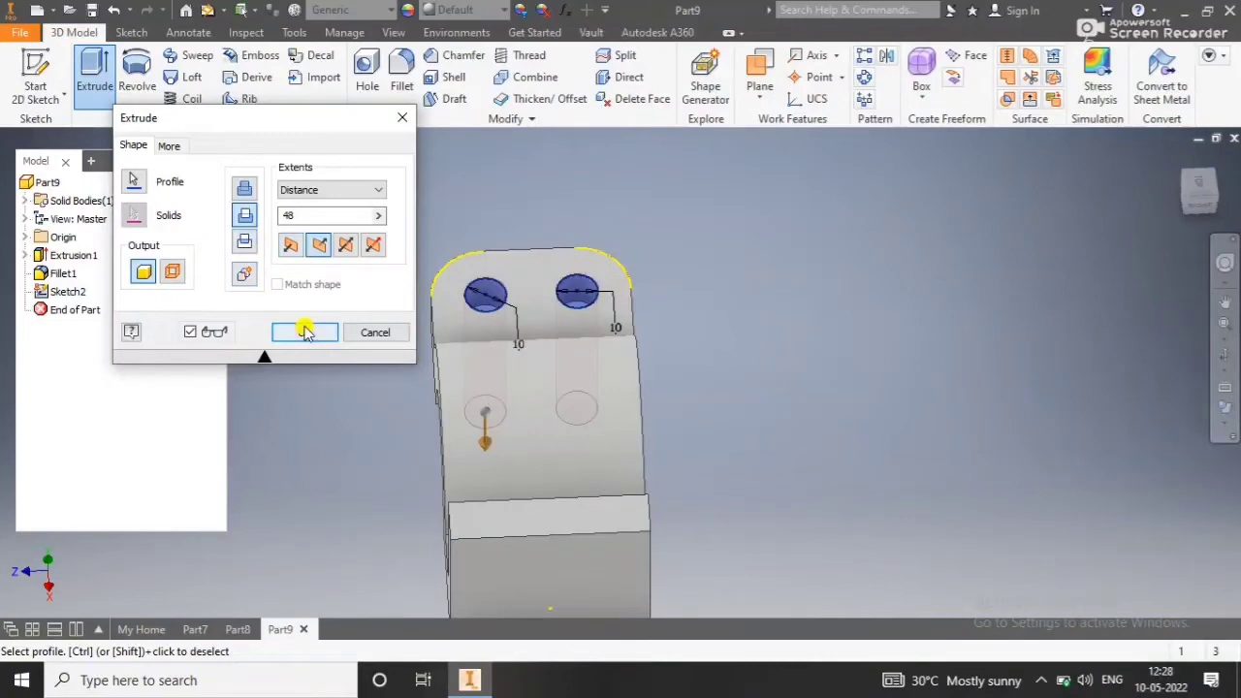
left_click(304, 332)
mouse_move(638, 453)
middle_mouse_down("shift")
mouse_move(643, 363)
mouse_move(631, 412)
middle_mouse_up("shift")
Check the Part7 model, return to Part9, and begin a new sketch on its front face.
left_click(203, 631)
mouse_move(523, 357)
middle_mouse_down("shift")
mouse_move(652, 388)
mouse_move(554, 388)
mouse_move(481, 355)
middle_mouse_up("shift")
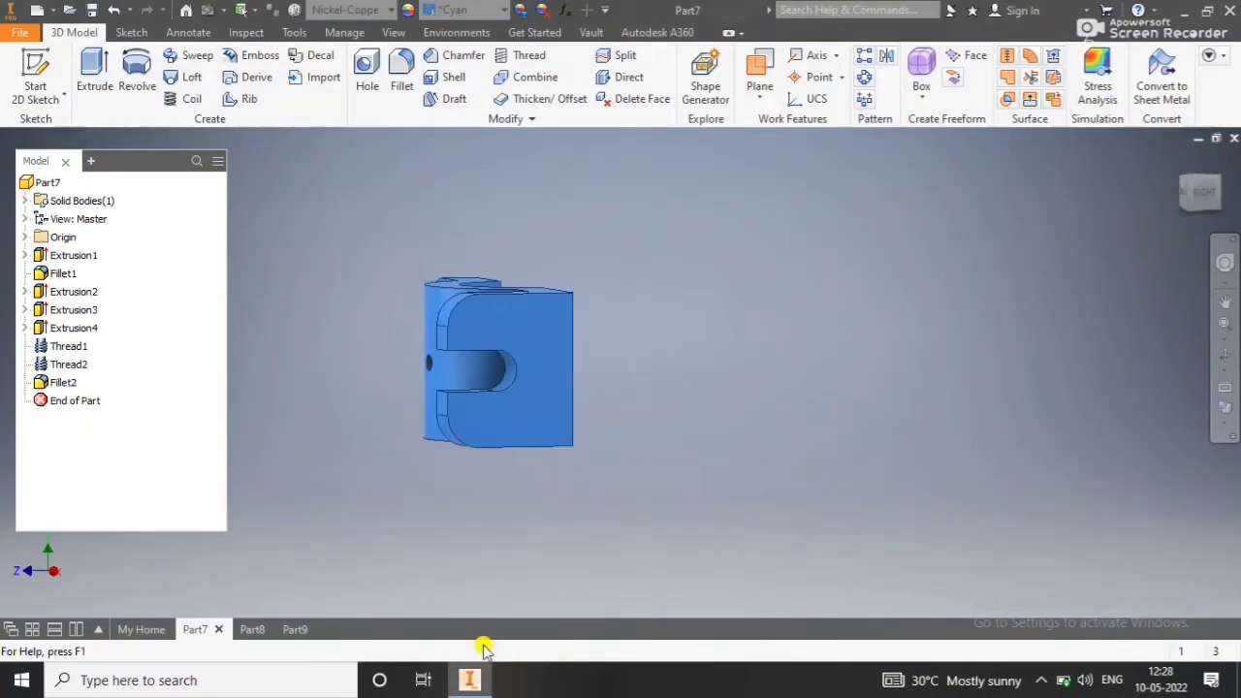
left_click(293, 630)
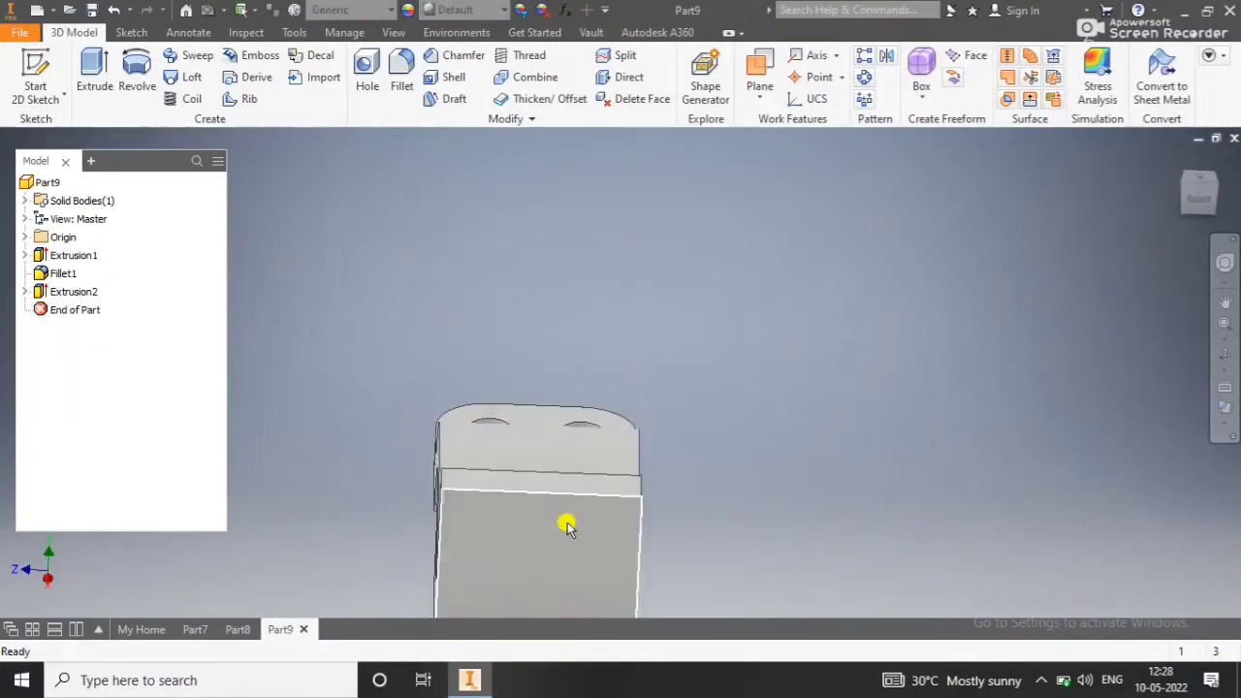
middle_click_drag(566, 539, 571, 391)
left_click(582, 415)
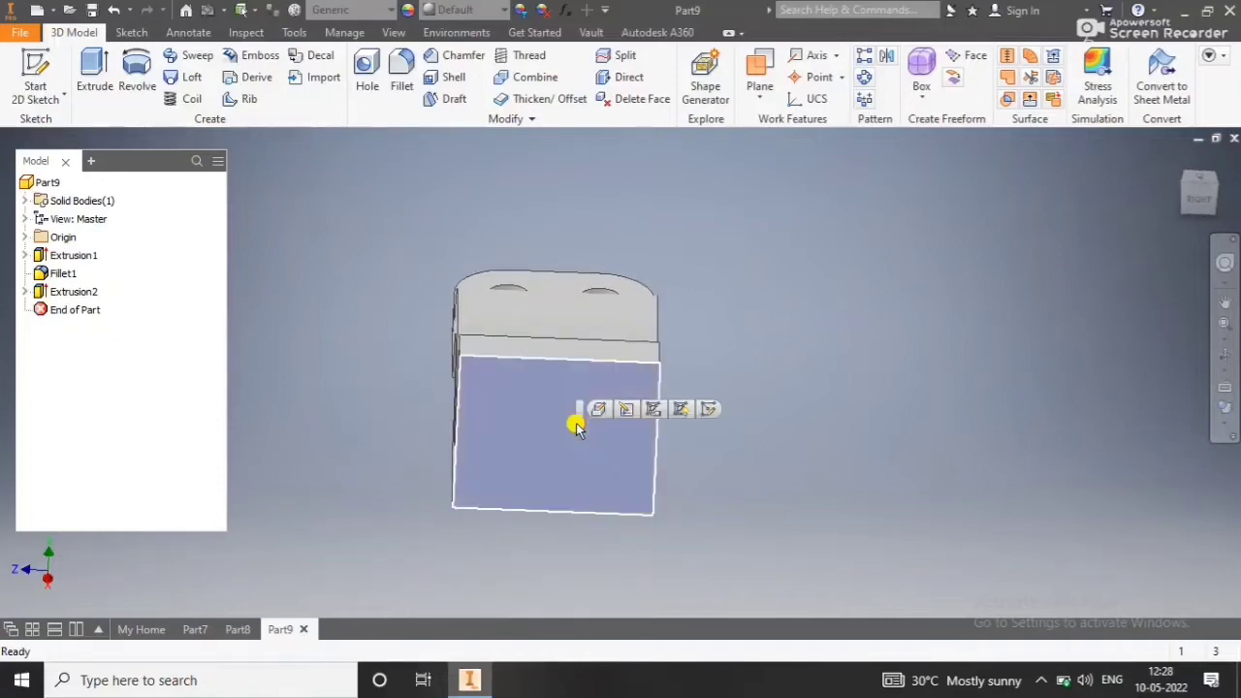
left_click(716, 410)
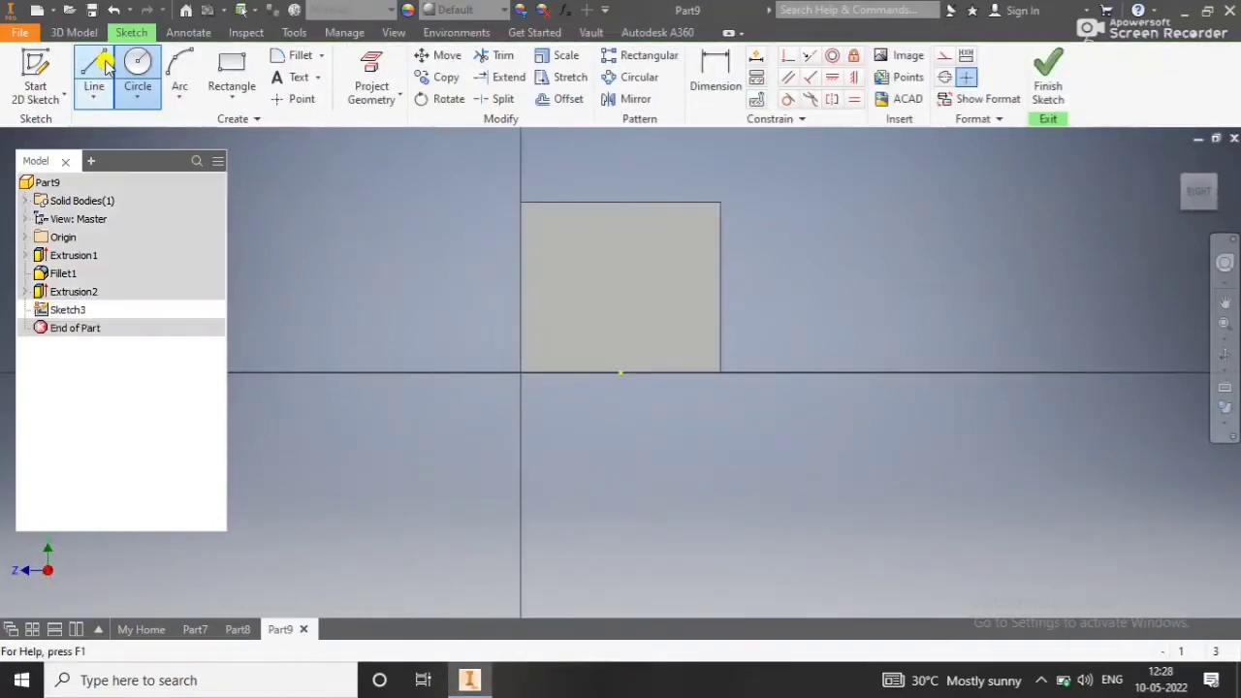
Draw a 16 mm vertical construction line down from the front face's top edge.
key("l")
left_click(944, 55)
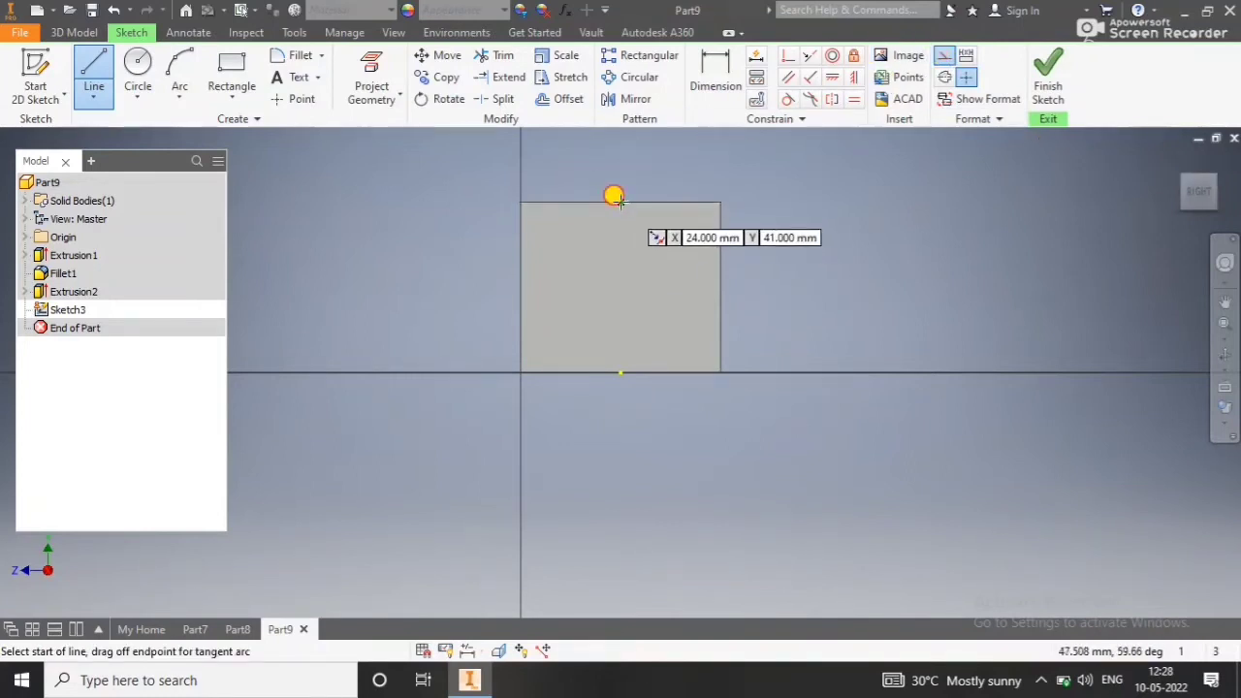
left_click(618, 202)
type("16")
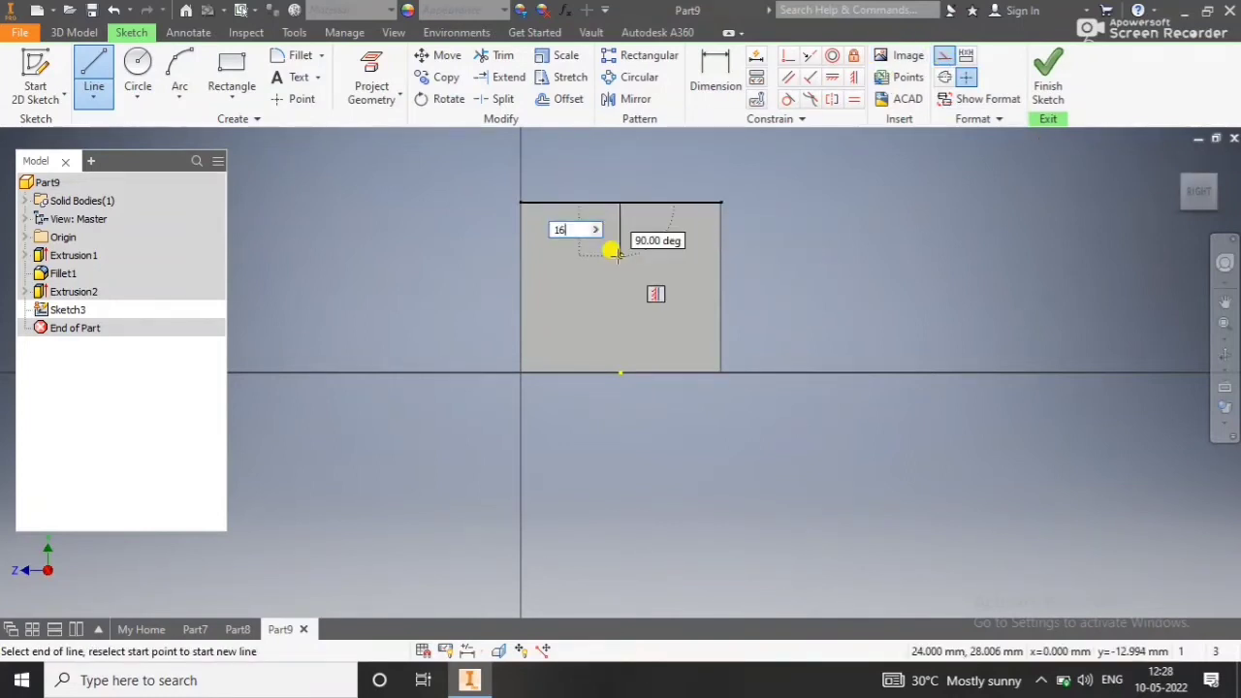
key("Return")
right_click(665, 267)
left_click(725, 268)
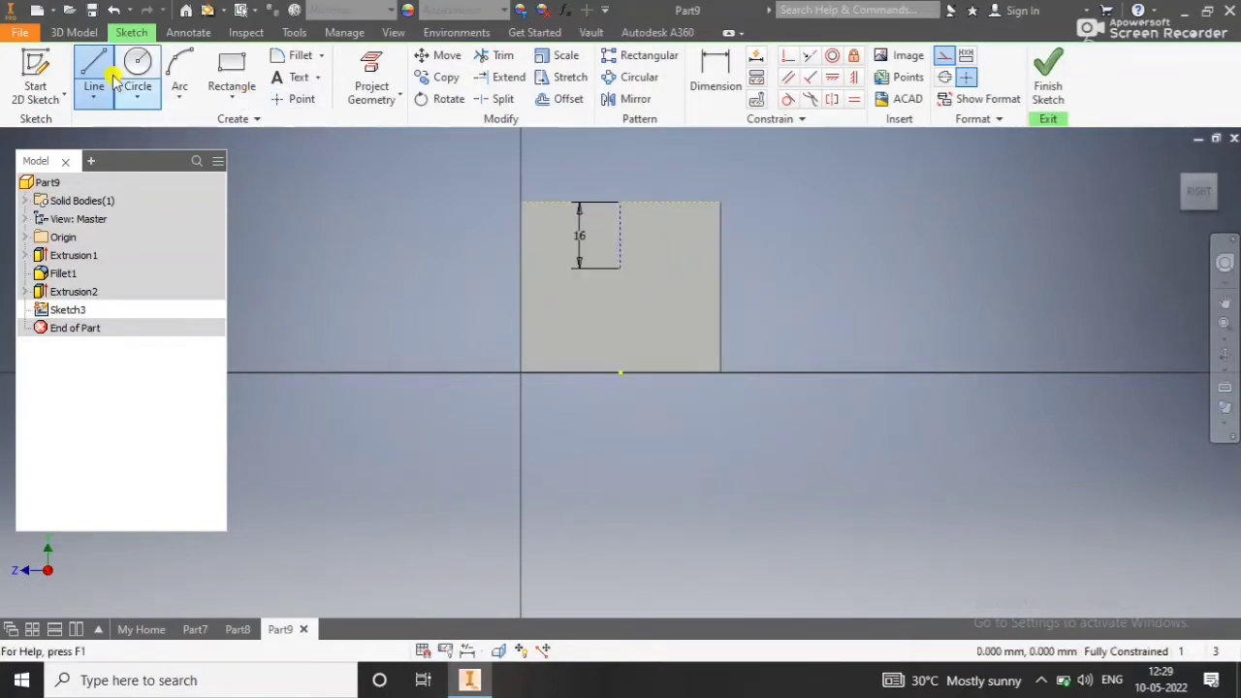
Draw a trial 16 mm-wide rectangle from the top edge, dimension it, then undo it.
left_click(214, 60)
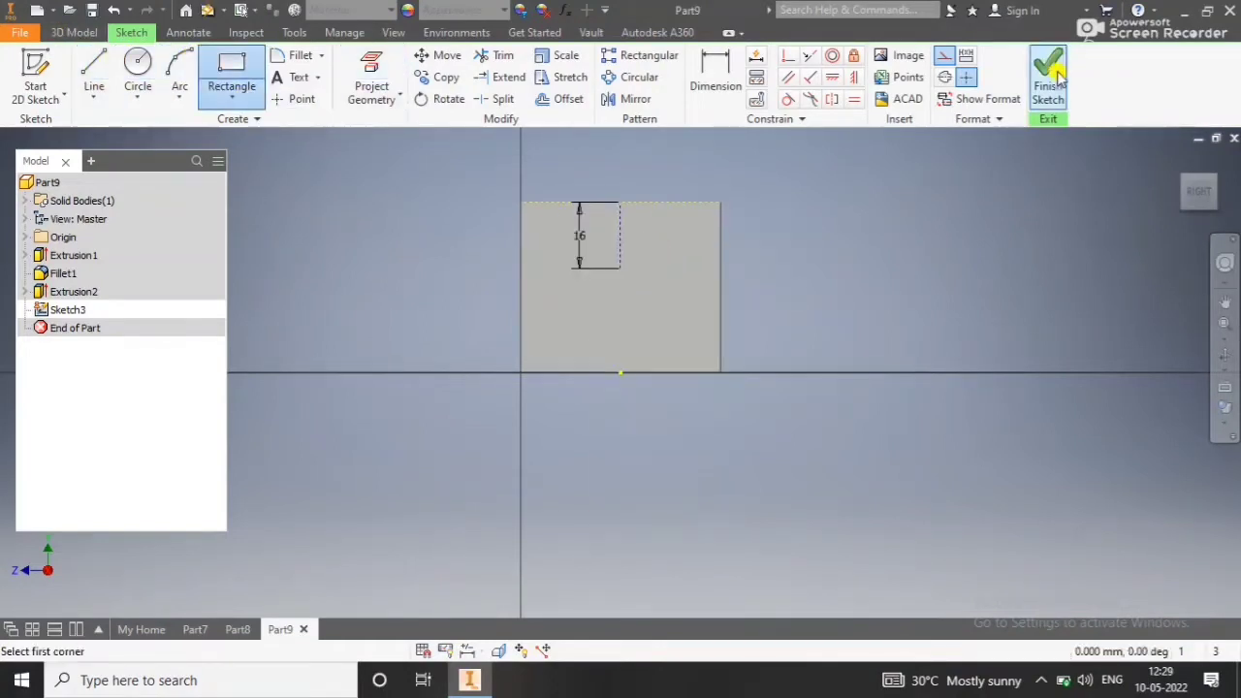
left_click(591, 202)
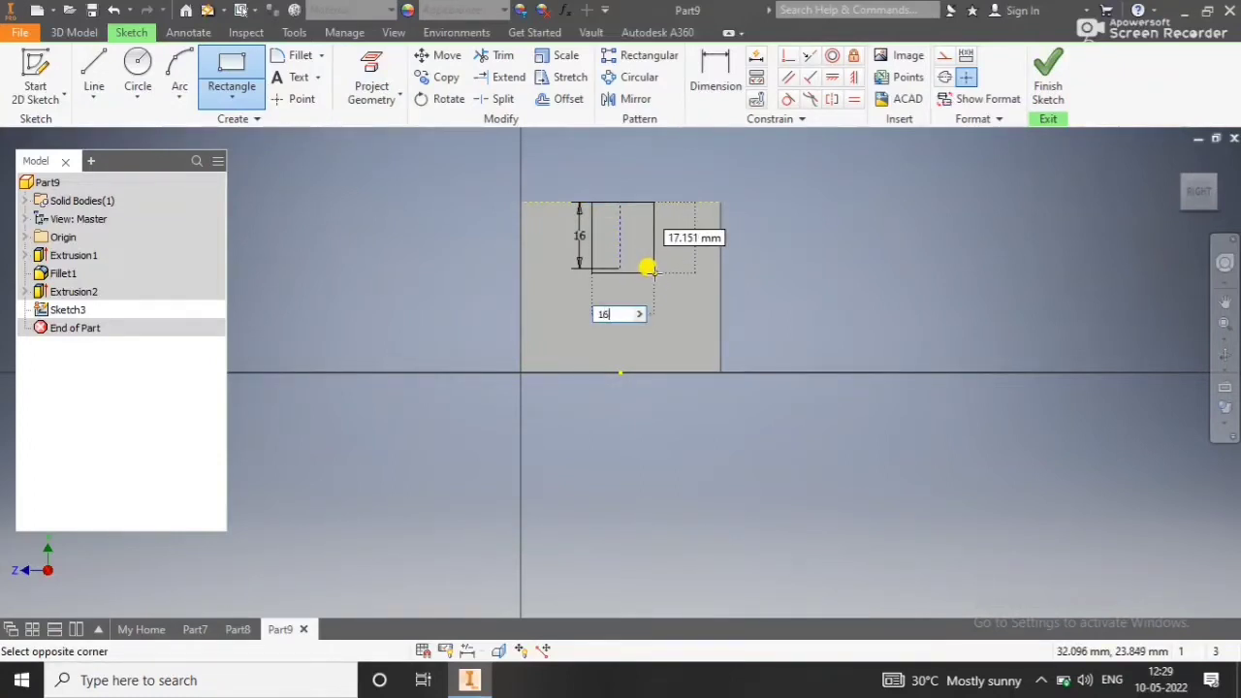
key("Return")
scroll(622, 266, "up", 5)
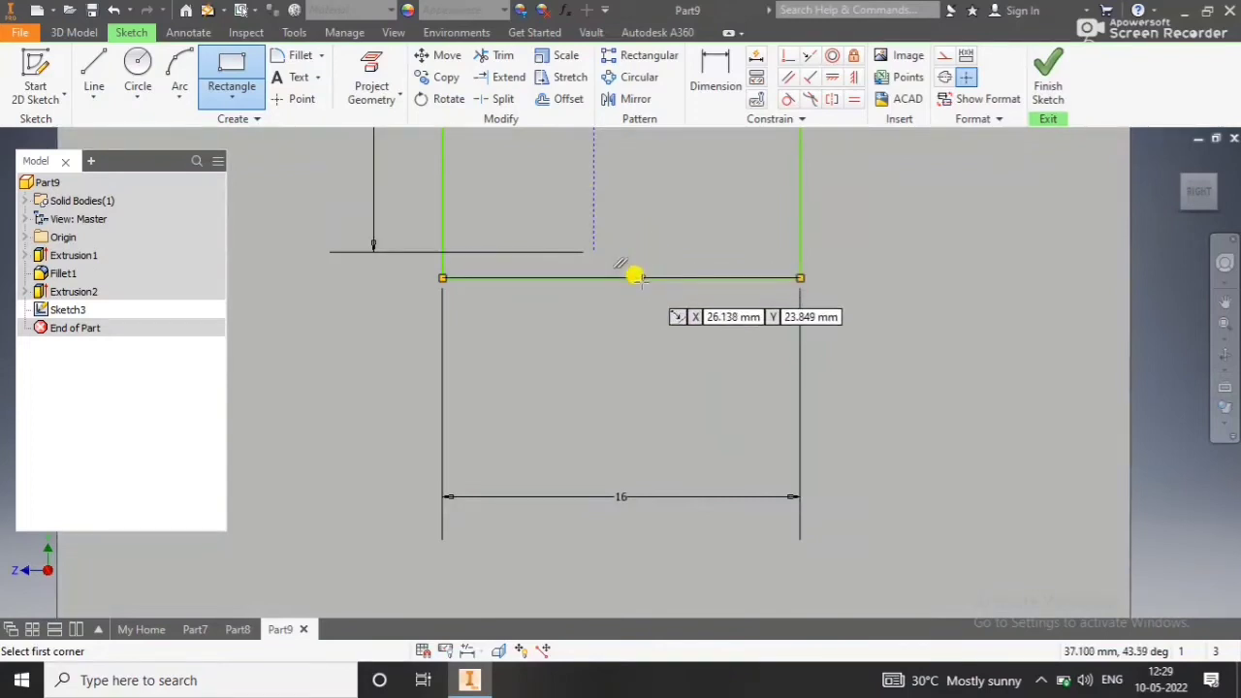
scroll(635, 276, "down", 3)
middle_click_drag(659, 254, 620, 321)
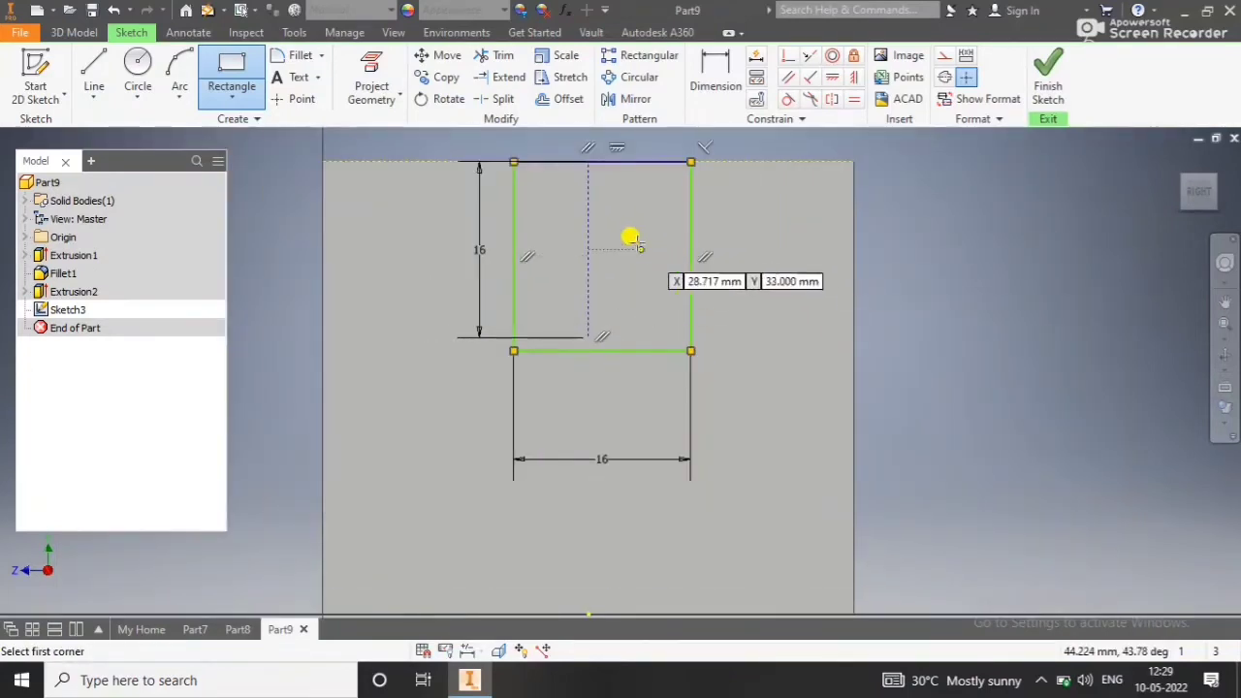
scroll(632, 238, "down", 2)
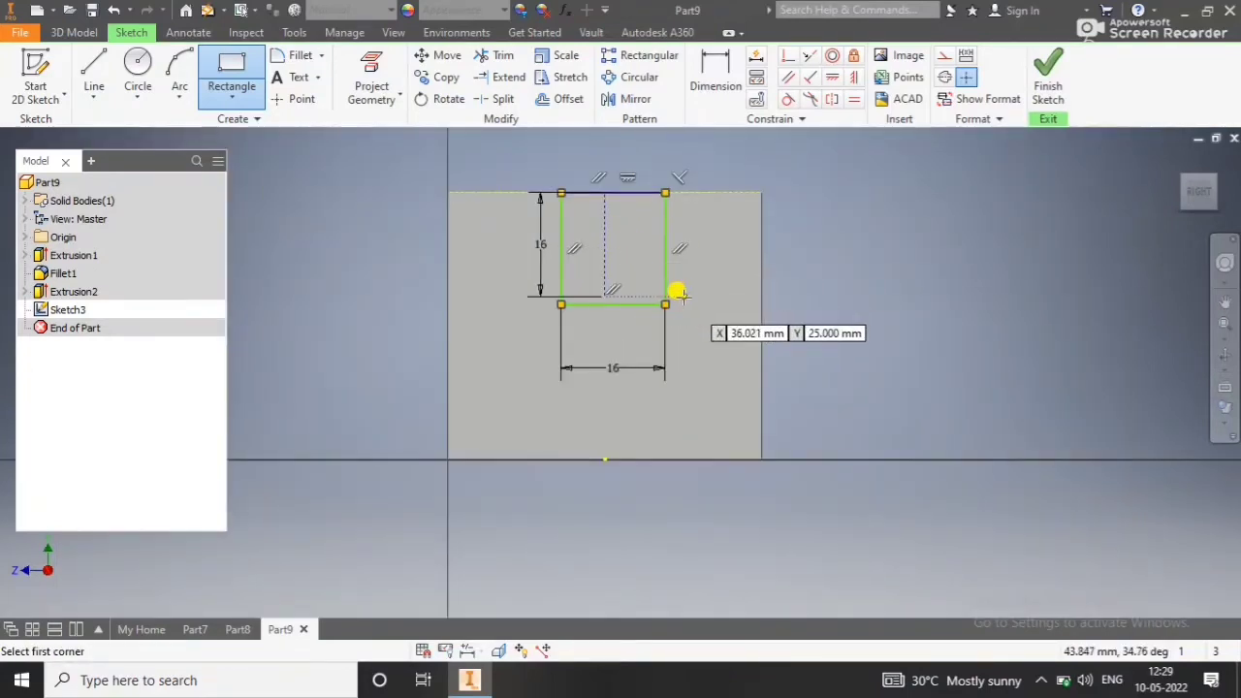
scroll(619, 286, "down", 2)
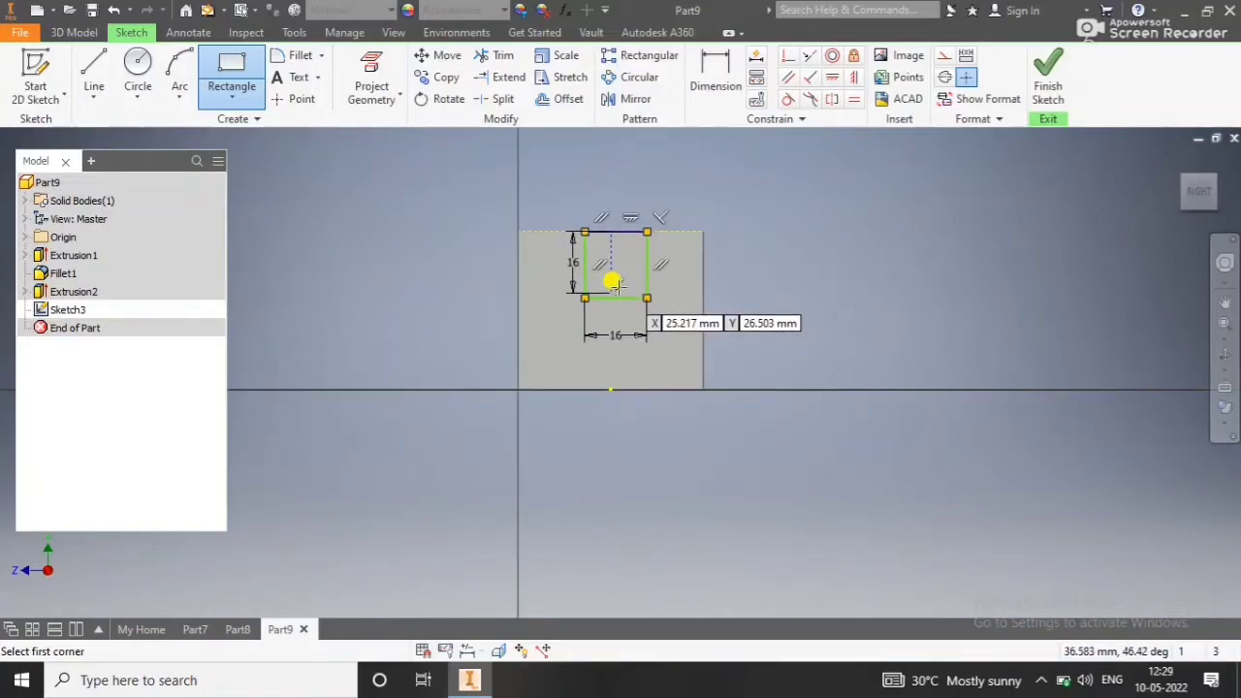
left_click(715, 83)
left_click(612, 266)
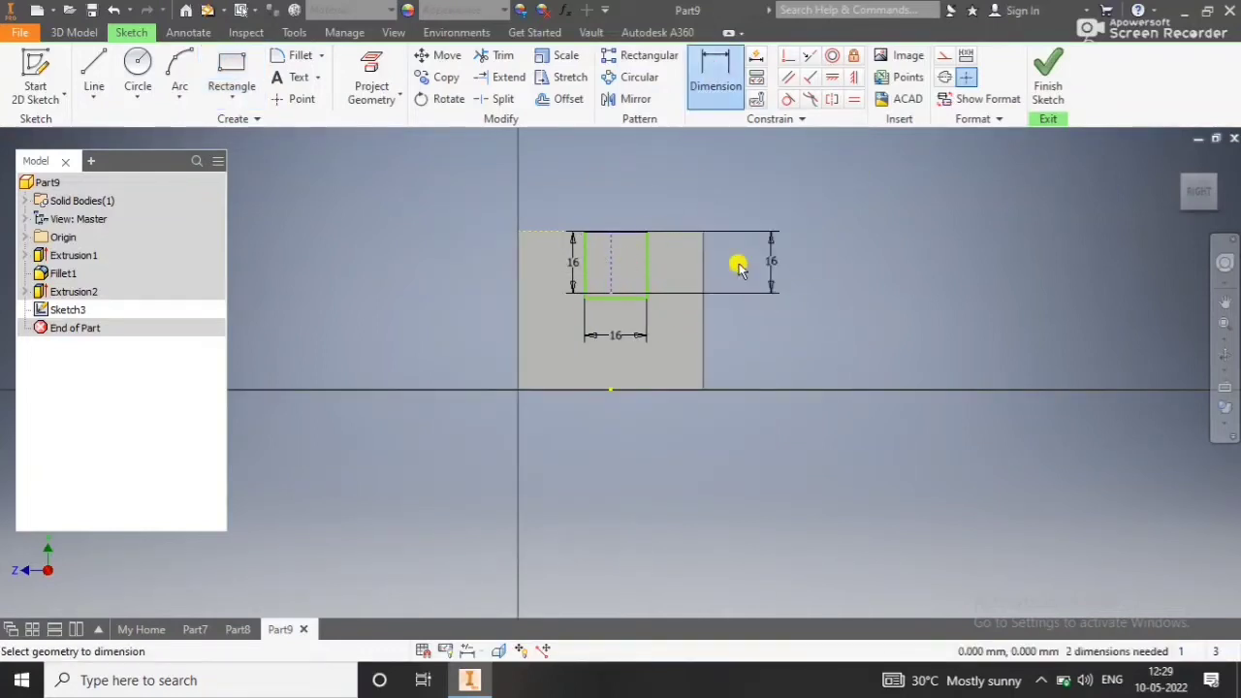
left_click(856, 262)
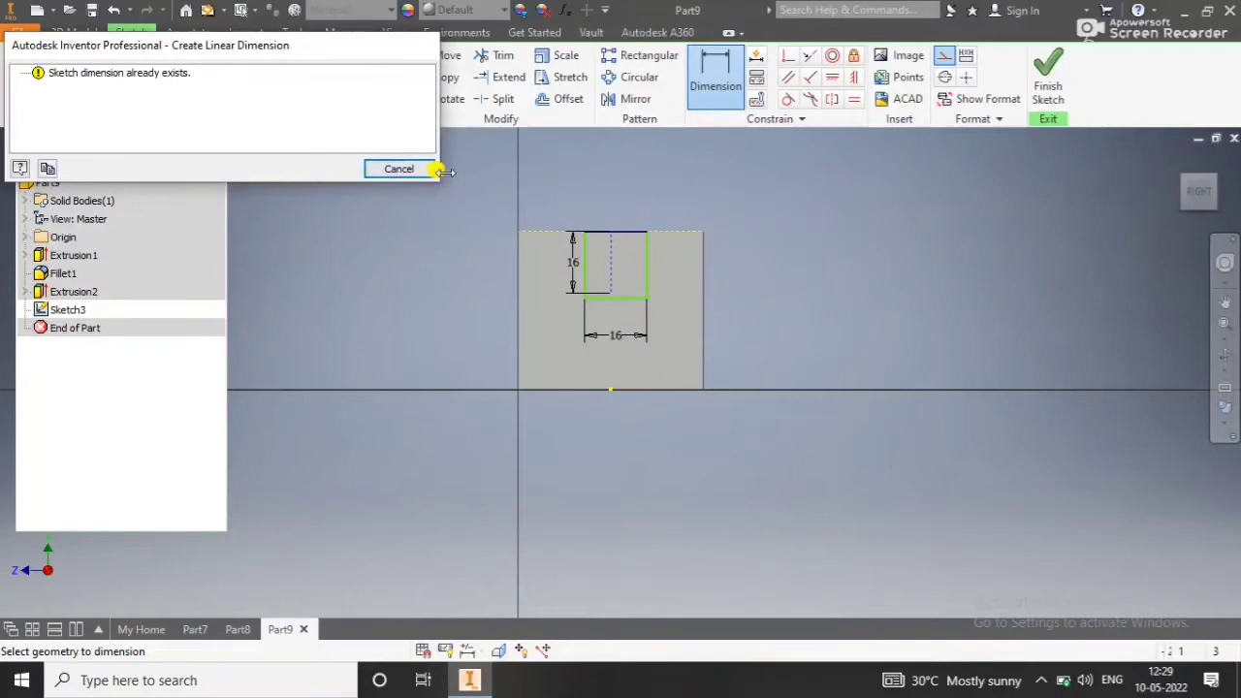
left_click(409, 174)
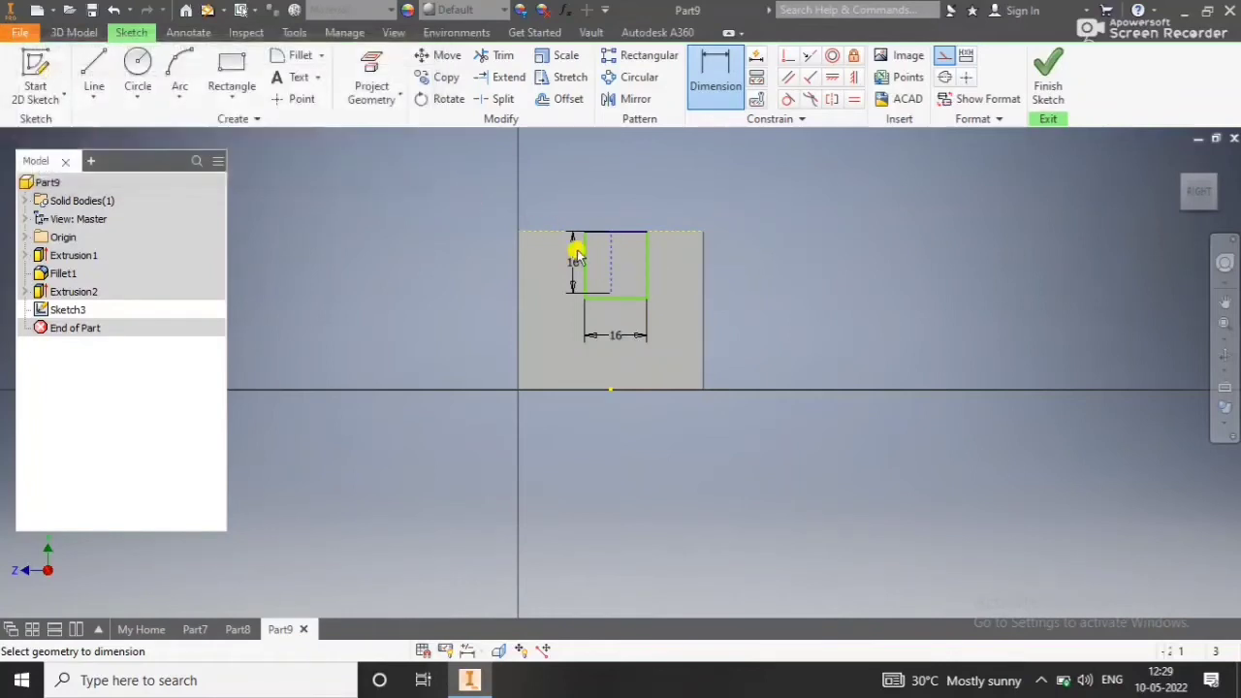
scroll(604, 289, "up", 2)
key("ctrl+z")
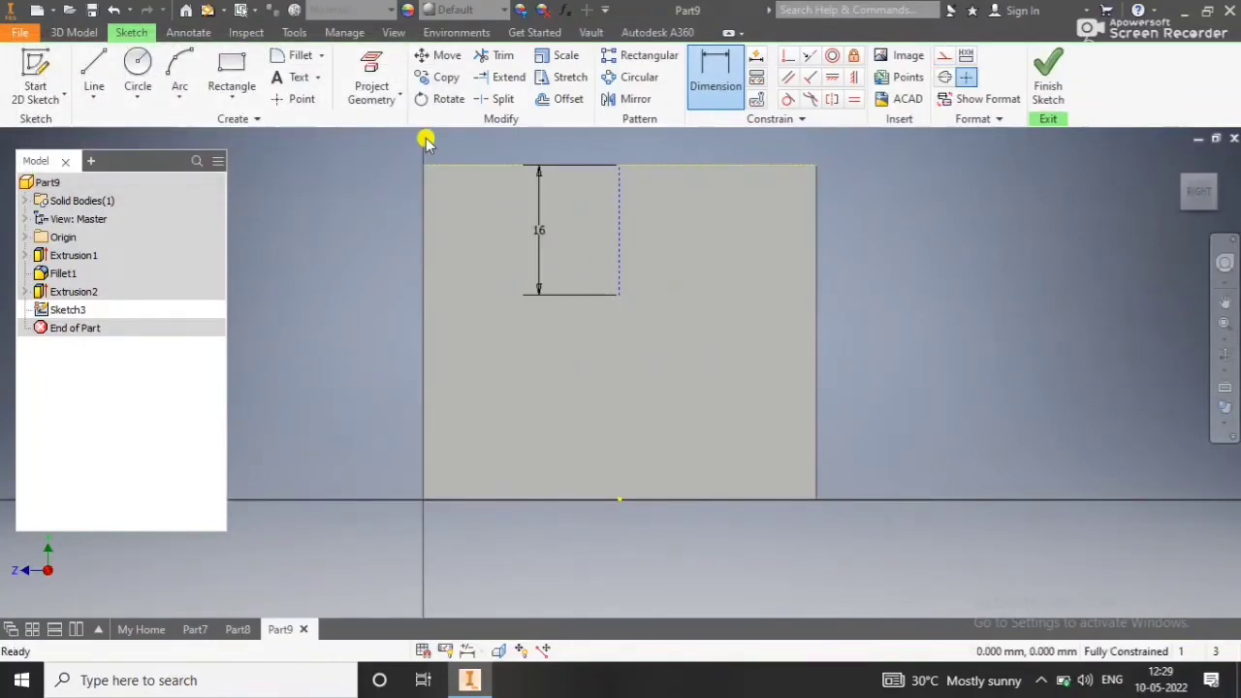
left_click(240, 69)
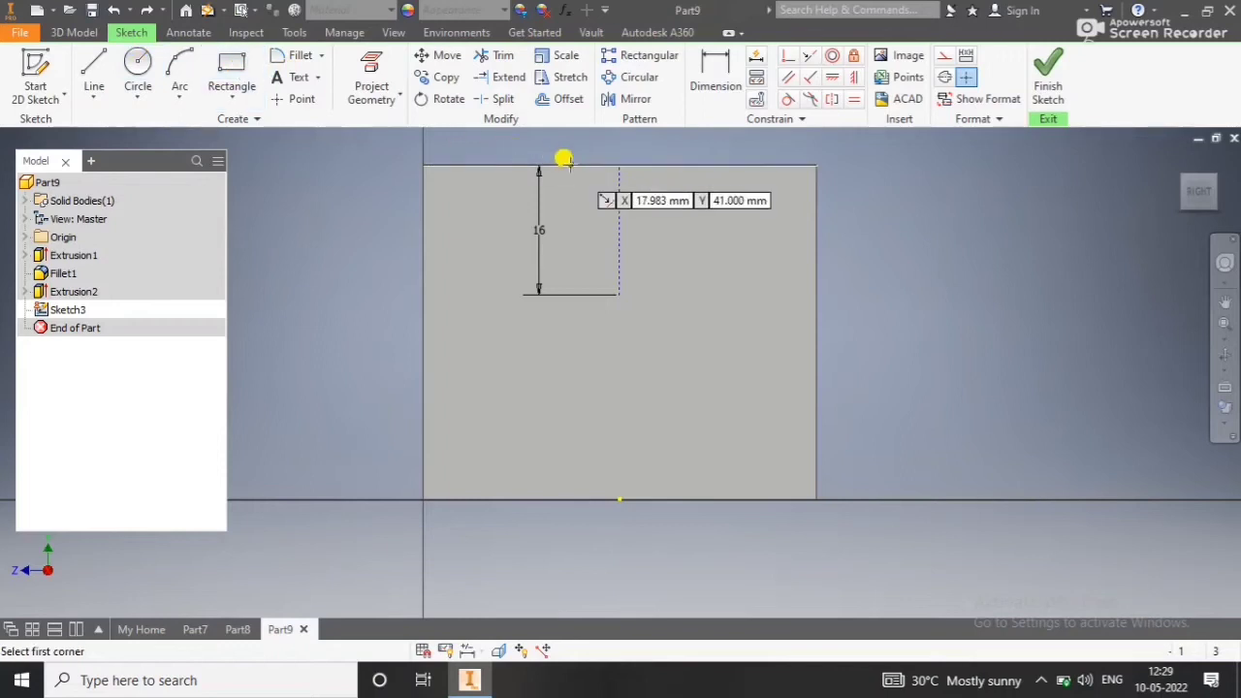
Draw a rectangle 16 mm tall hanging from the top edge.
left_click(562, 164)
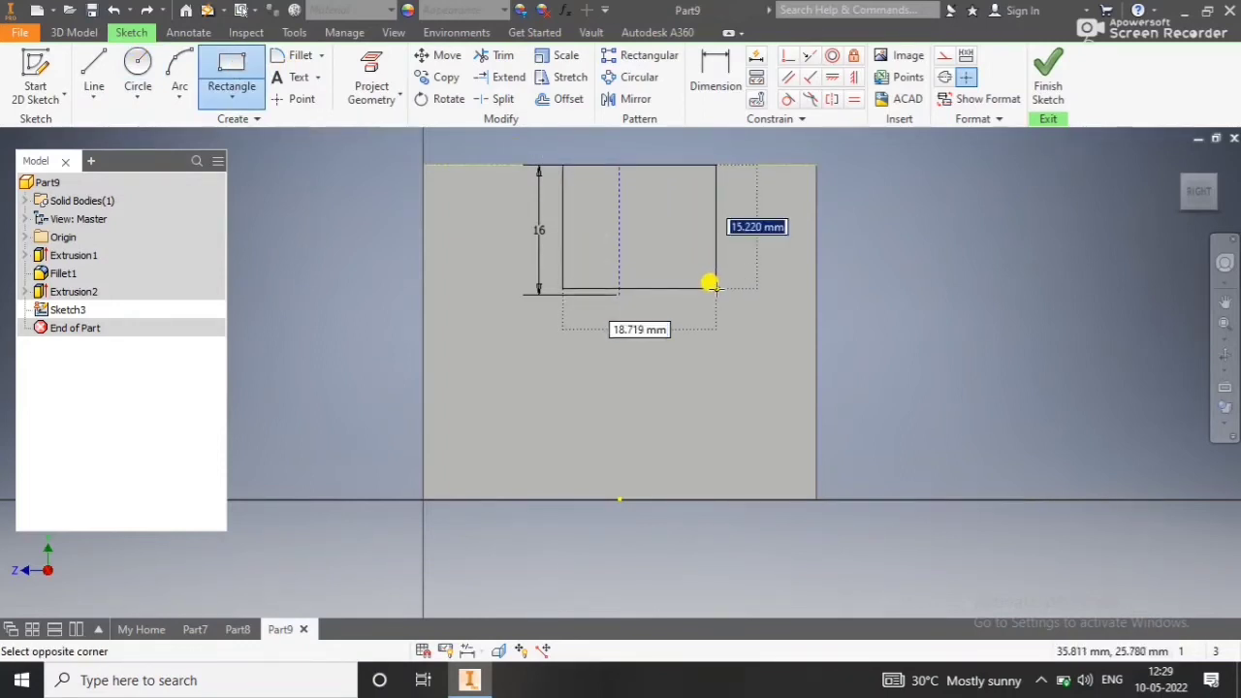
key("Return")
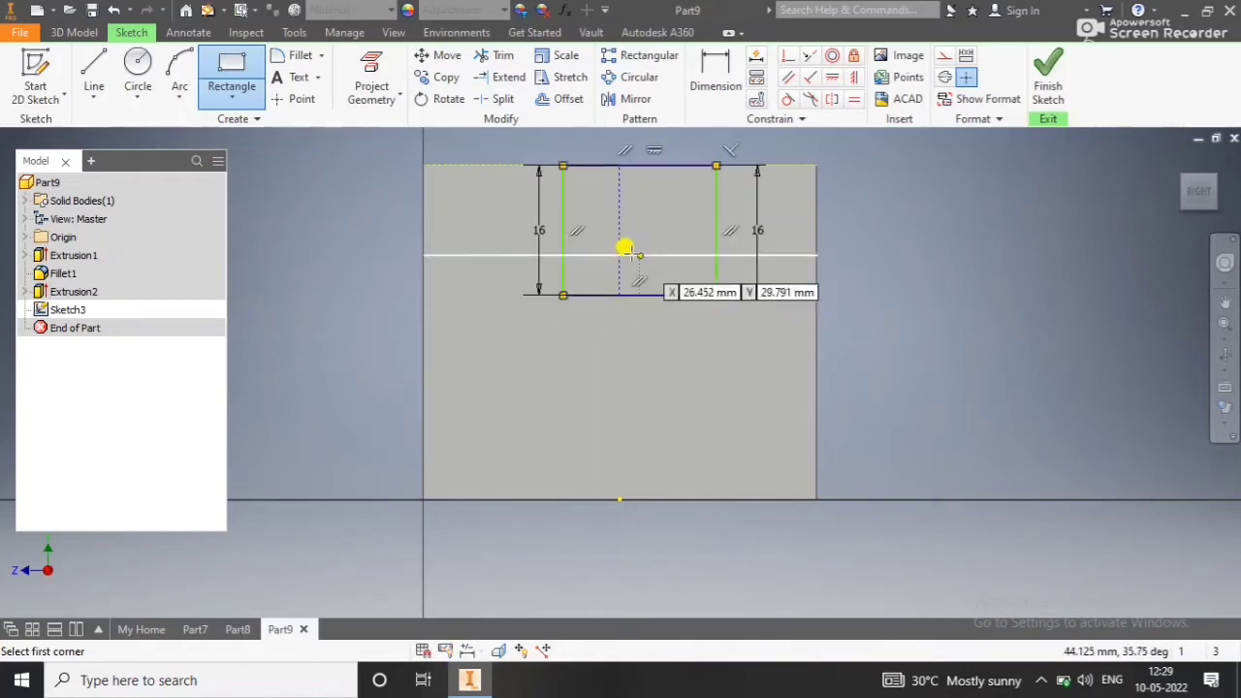
scroll(620, 244, "up", 1)
key("Escape")
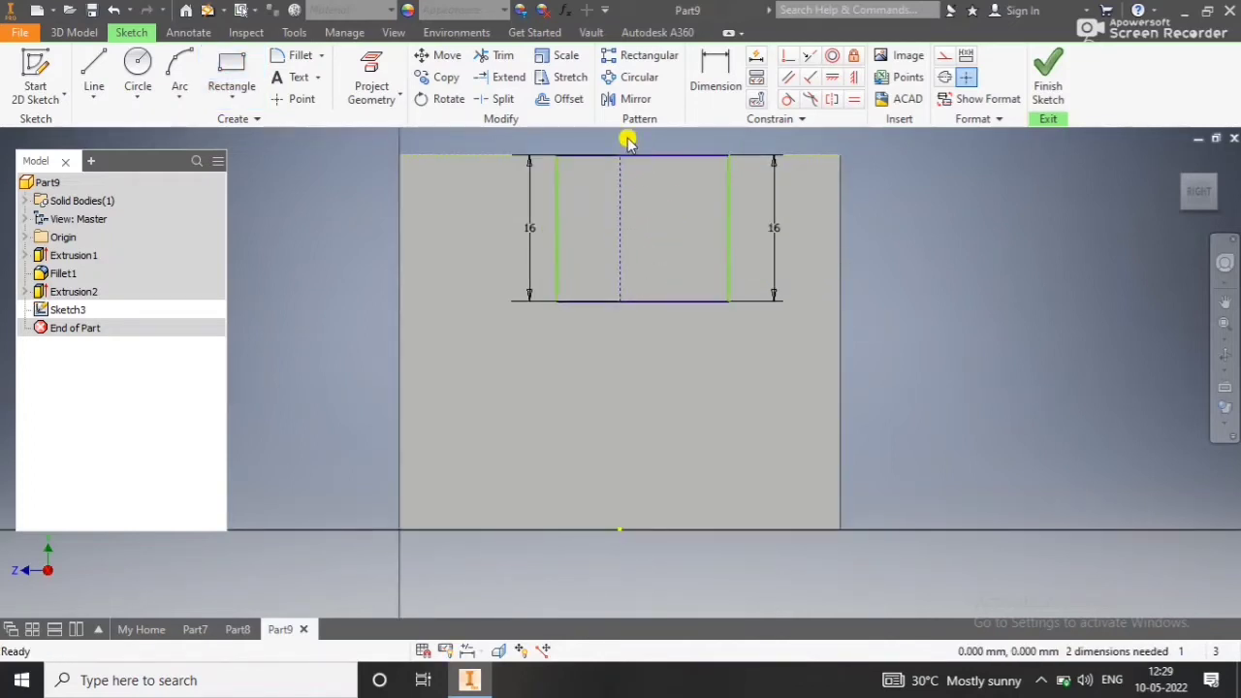
Dimension the rectangle 13 mm wide and 13/2 from the construction line, centring it.
left_click(720, 63)
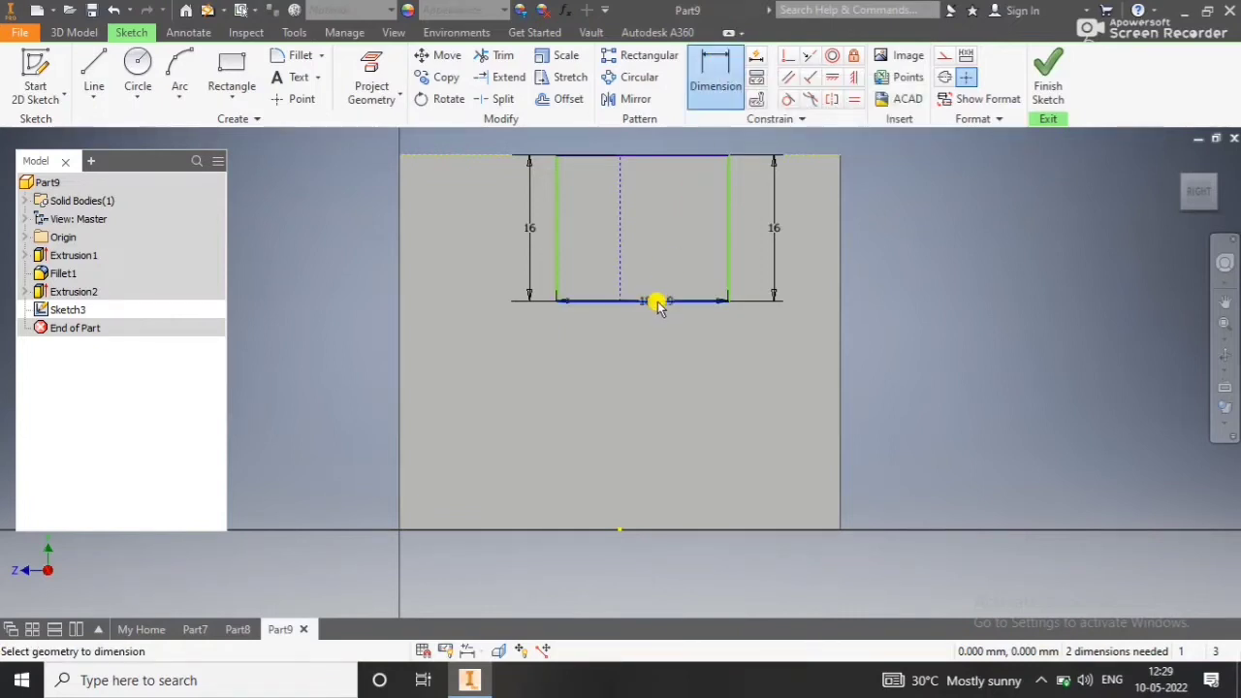
left_click(636, 370)
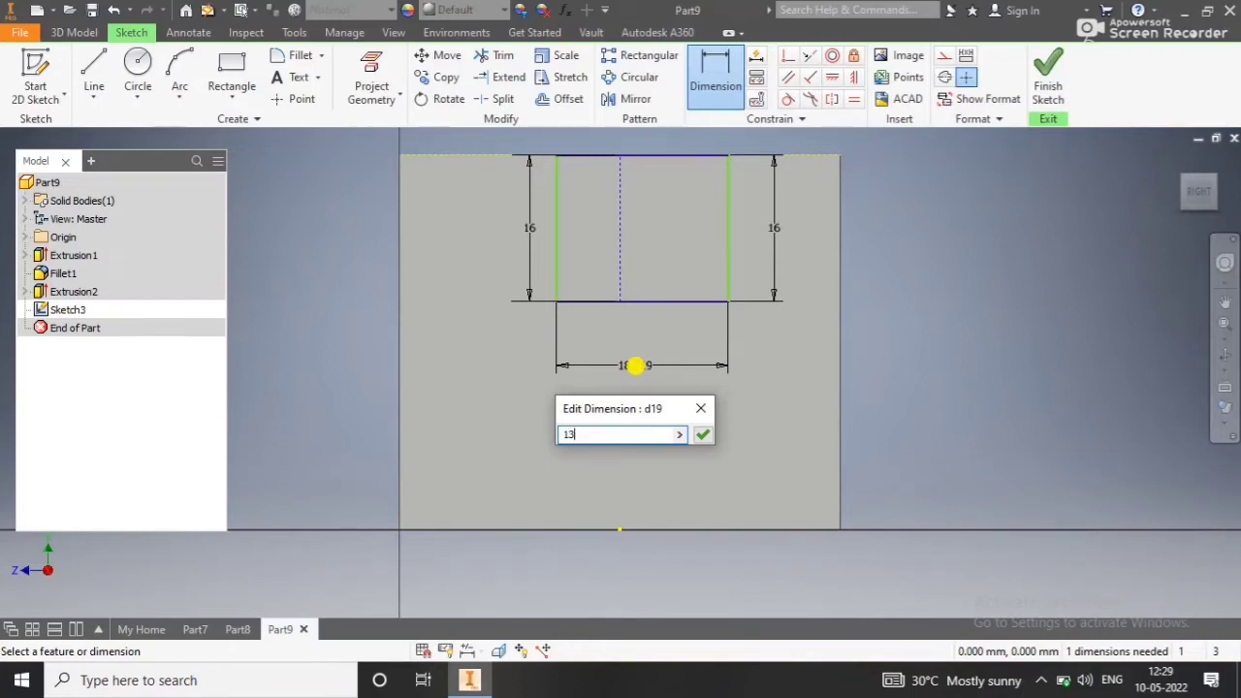
key("Return")
scroll(665, 158, "up", 3)
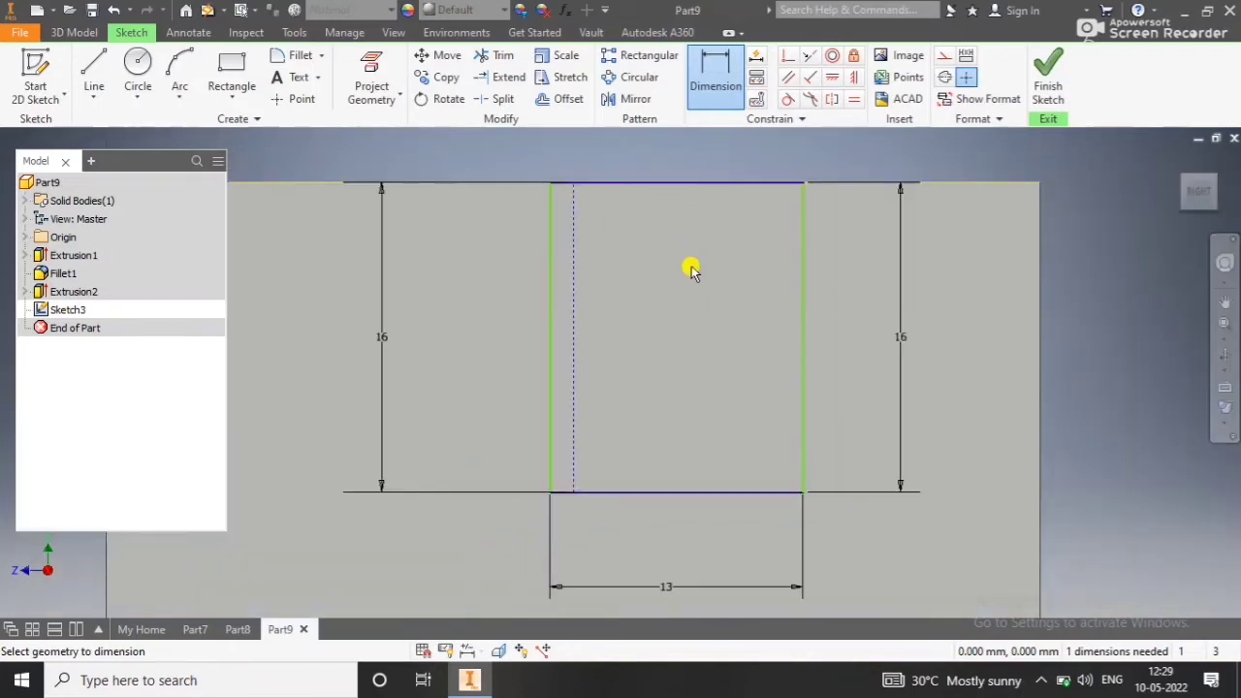
scroll(687, 268, "down", 1)
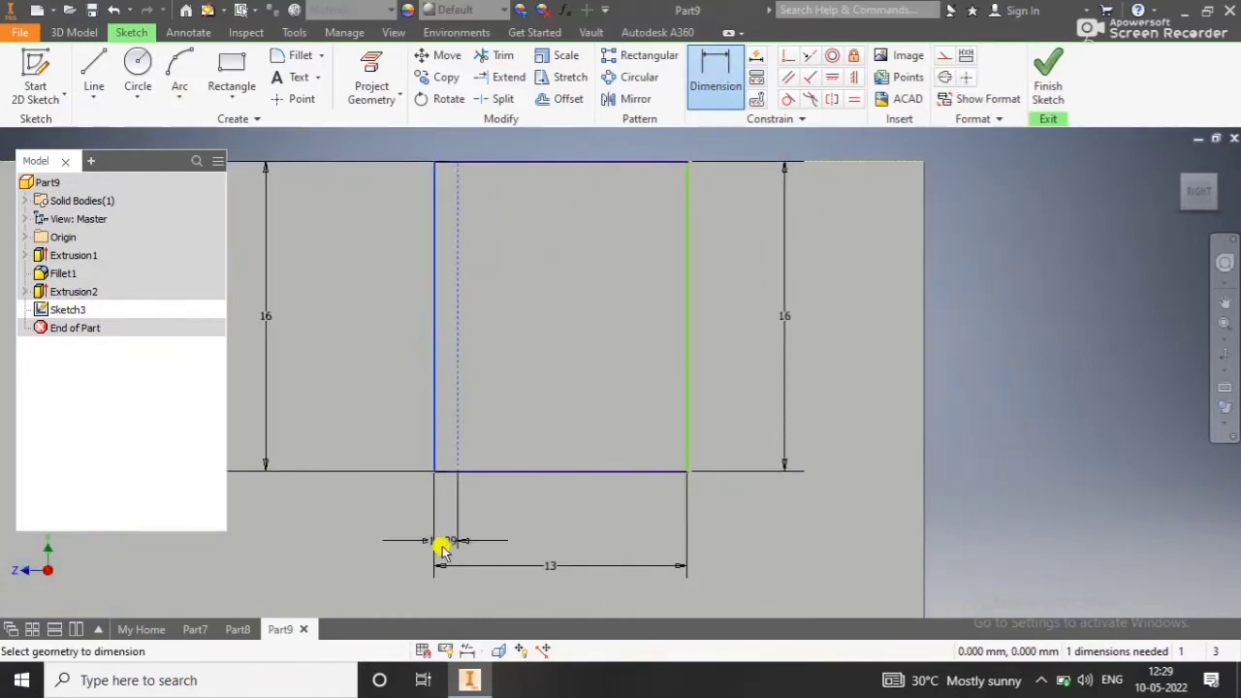
middle_click_drag(396, 527, 463, 266)
left_click(476, 398)
type("13/2")
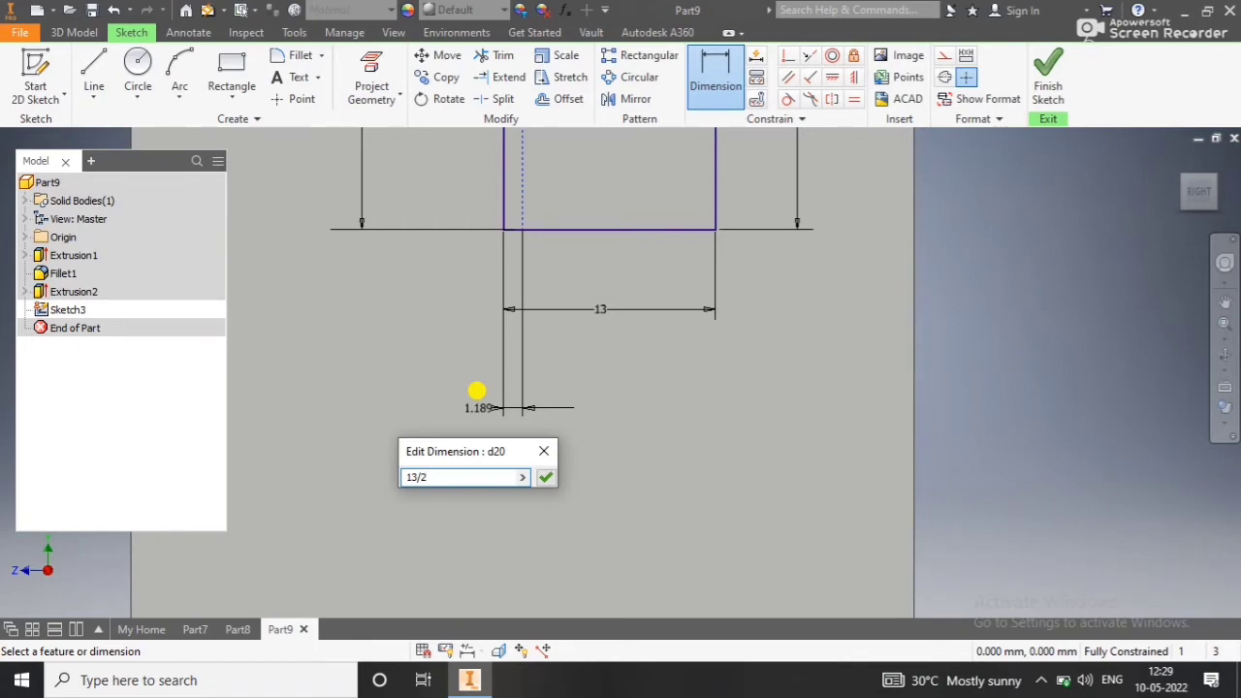
key("Return")
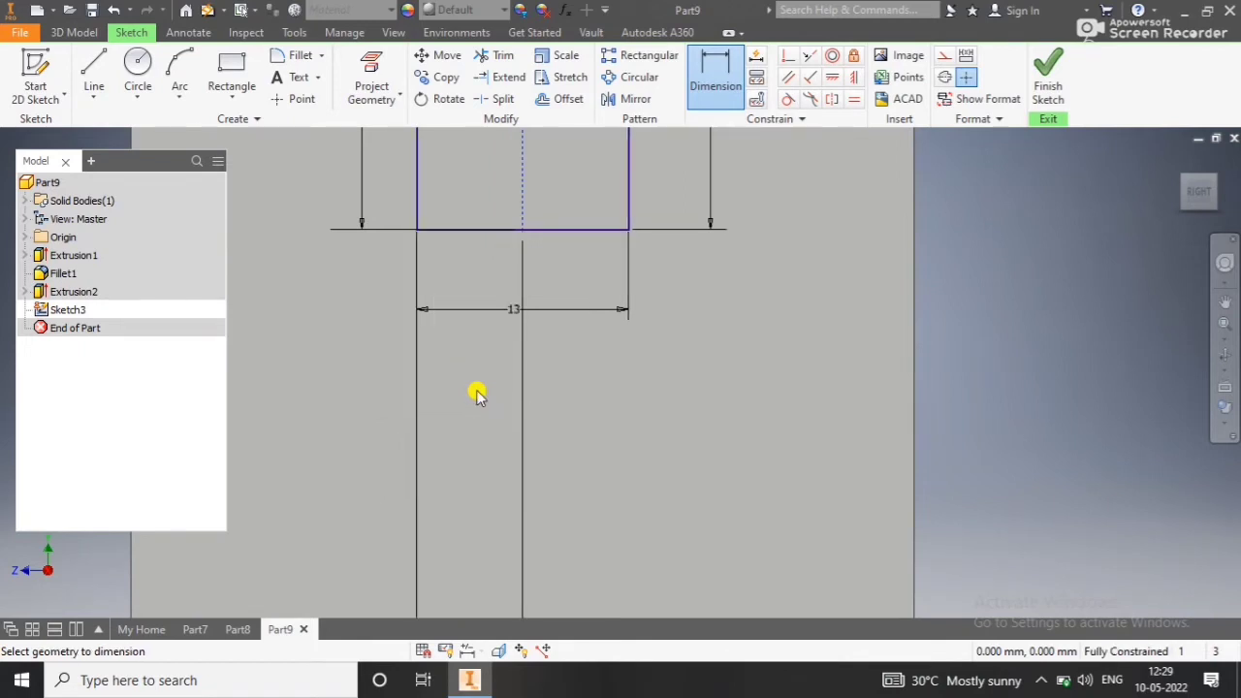
scroll(476, 393, "down", 5)
scroll(418, 352, "up", 3)
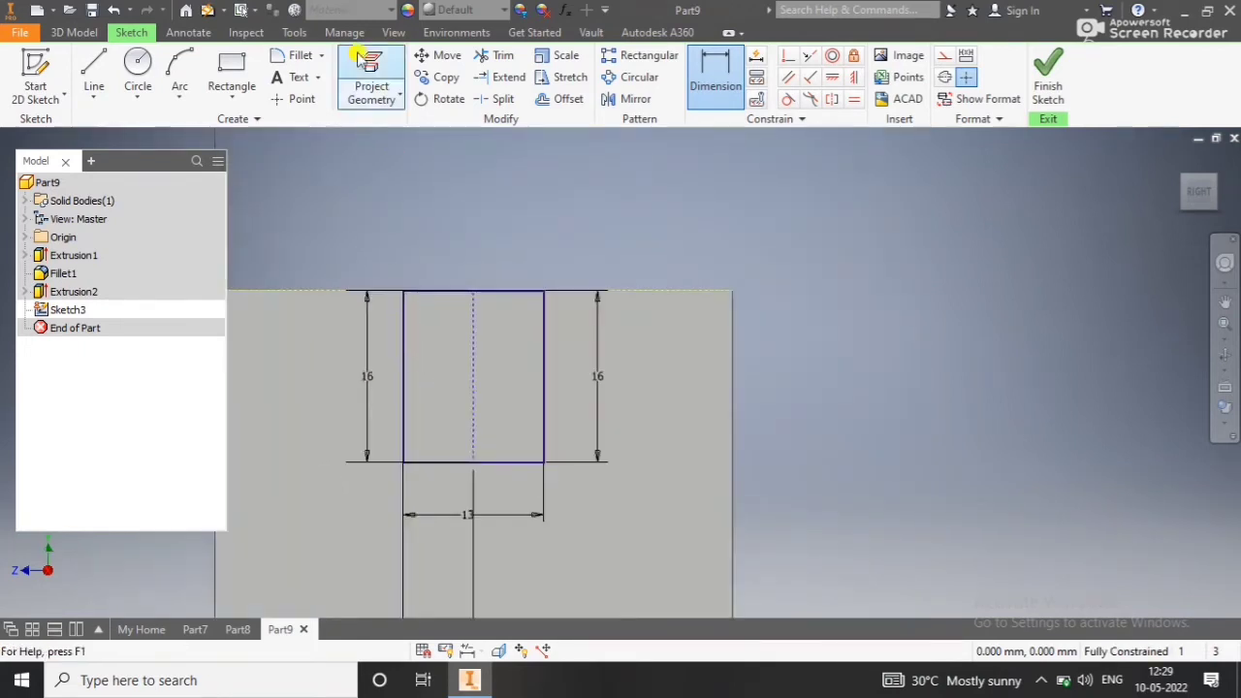
left_click(138, 70)
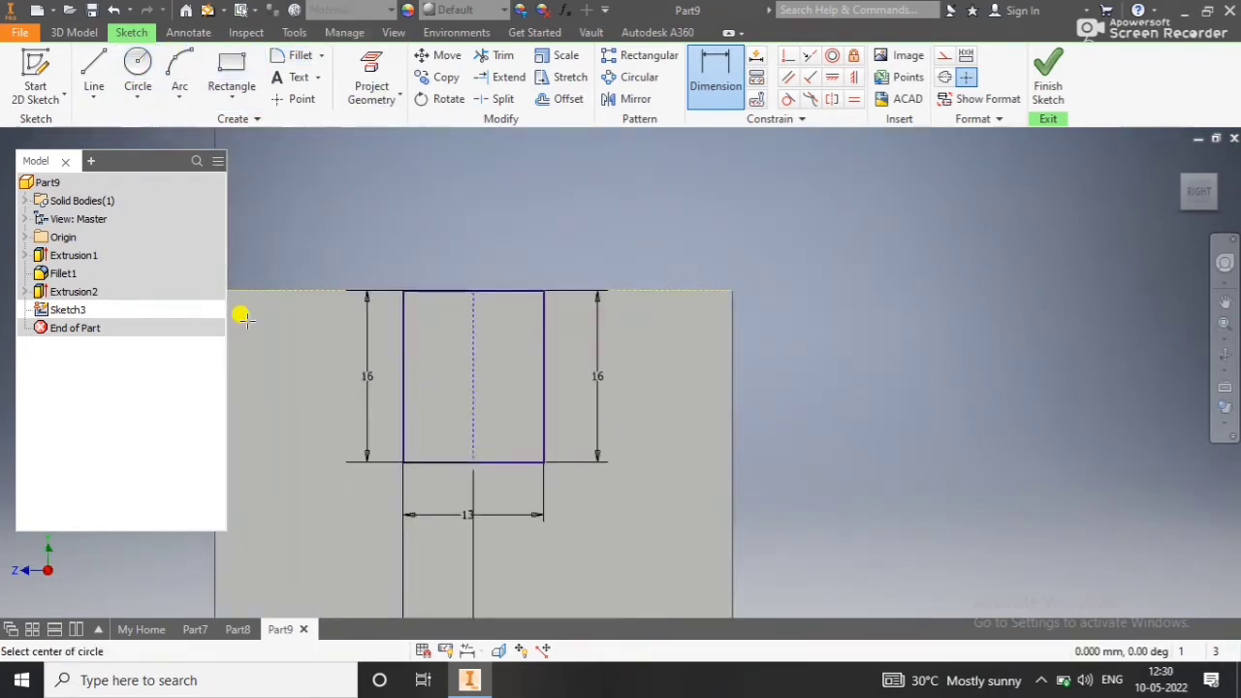
Draw a 13 mm circle at the rectangle's bottom midpoint, attempt trimming its inner arcs, and finish the sketch.
left_click(472, 461)
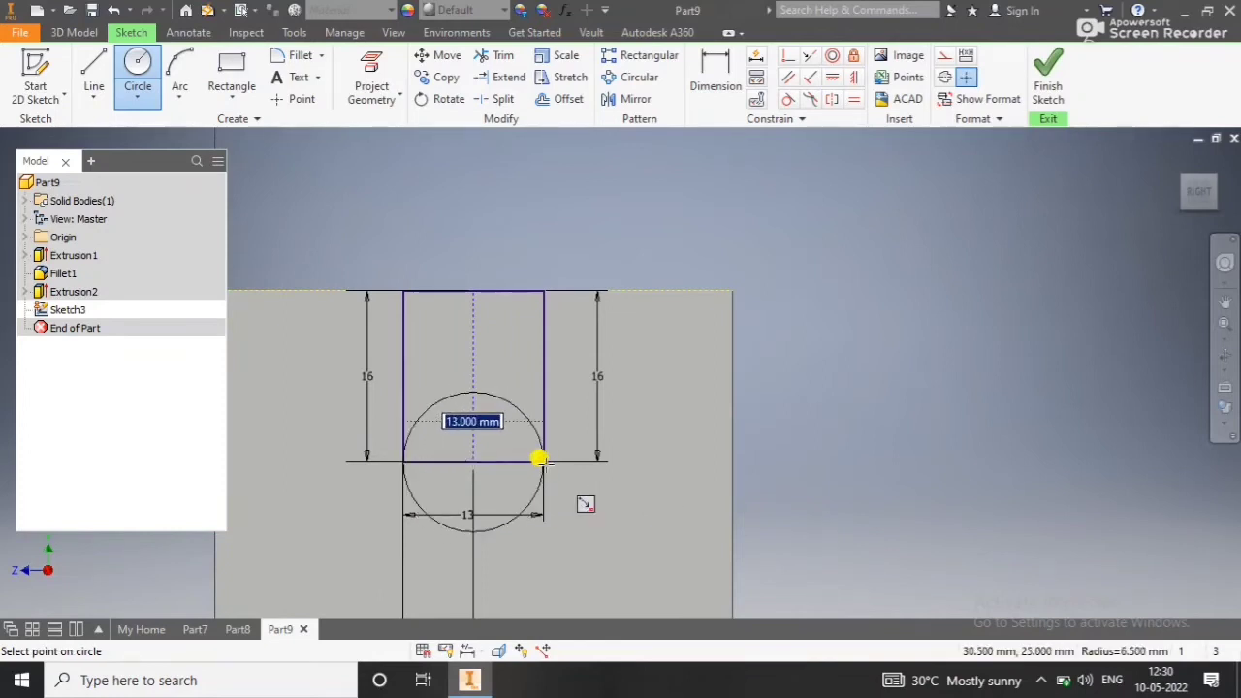
left_click(544, 463)
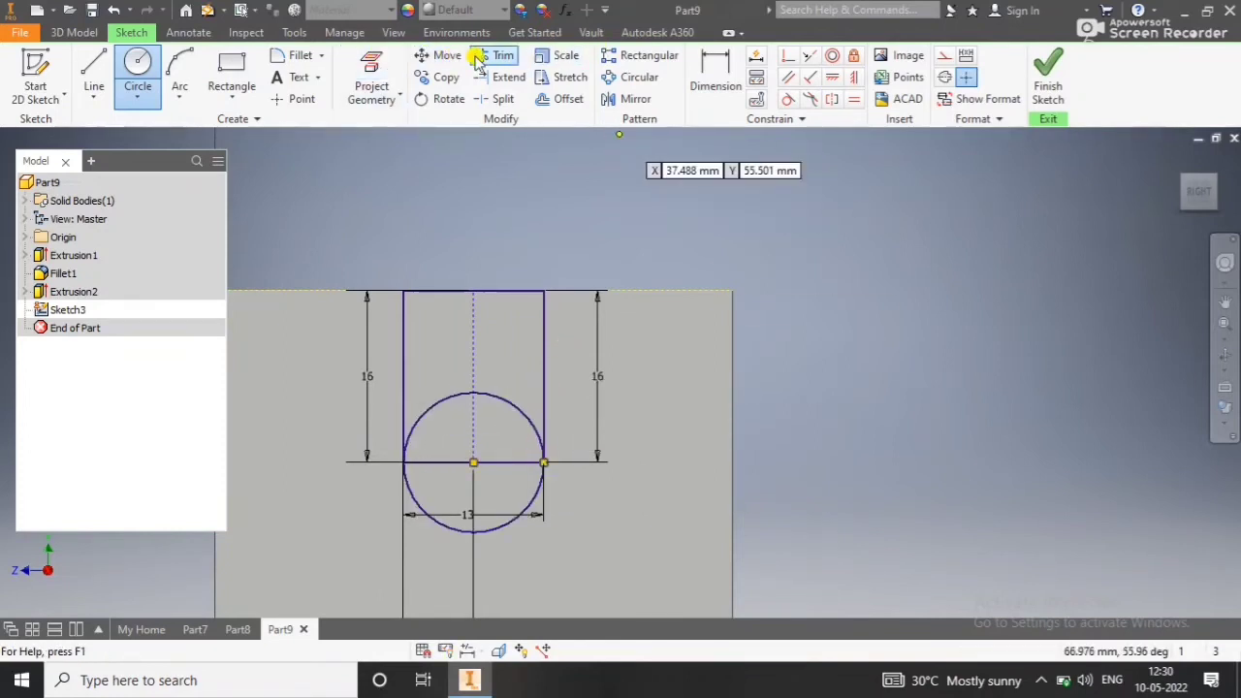
key("x")
left_click(509, 400)
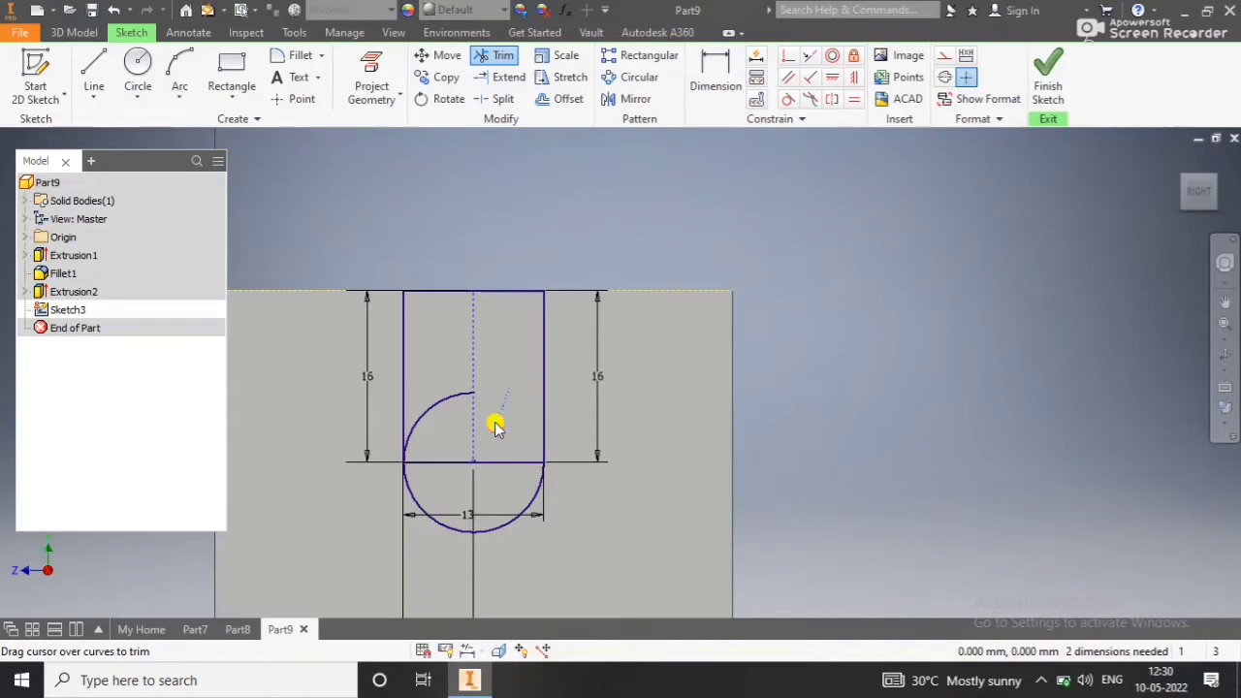
left_click(441, 404)
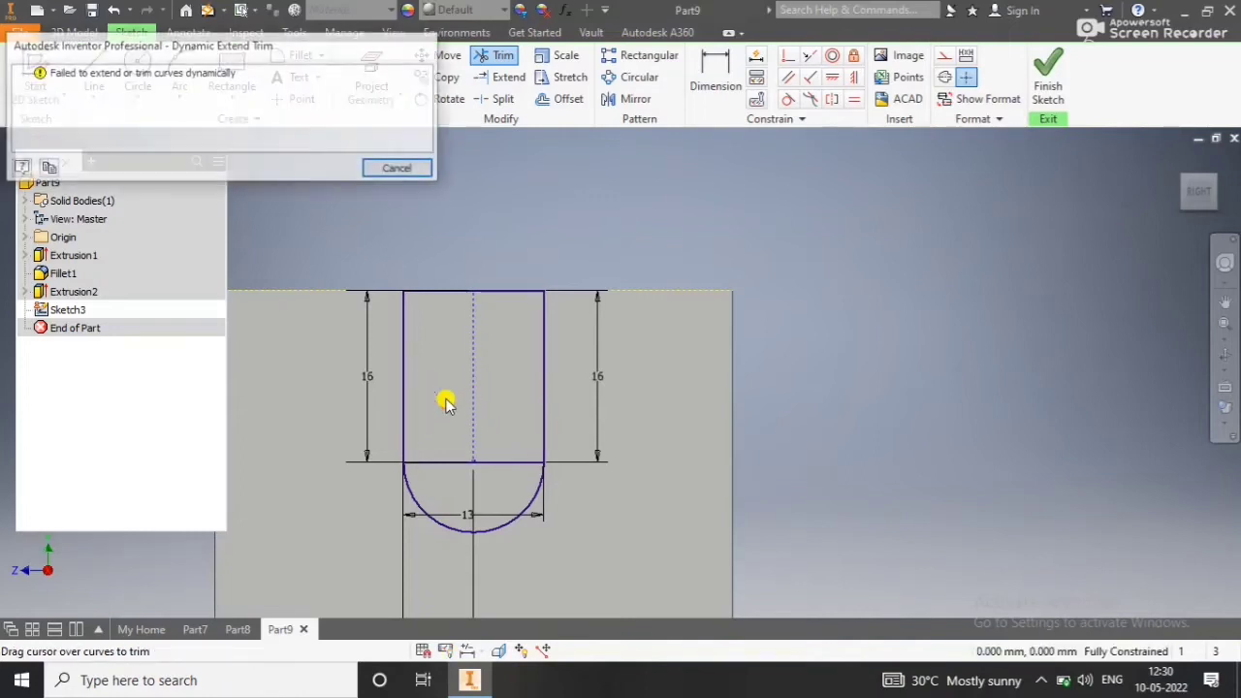
left_click(403, 168)
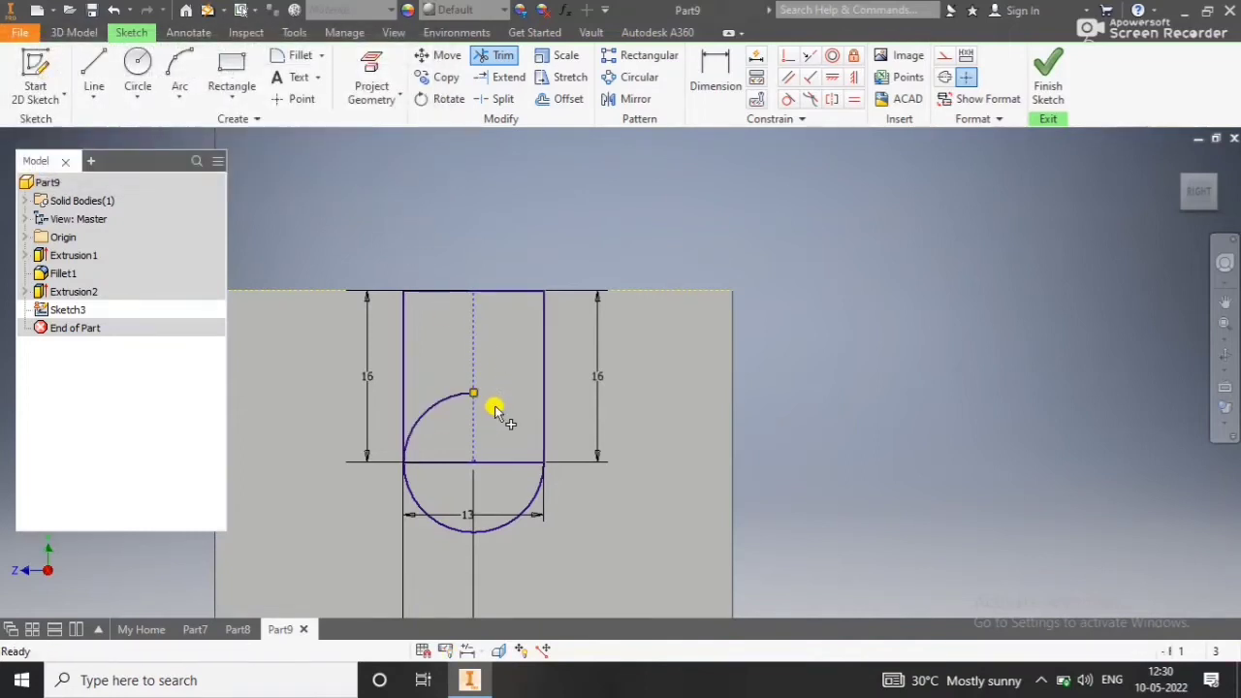
scroll(560, 431, "up", 3)
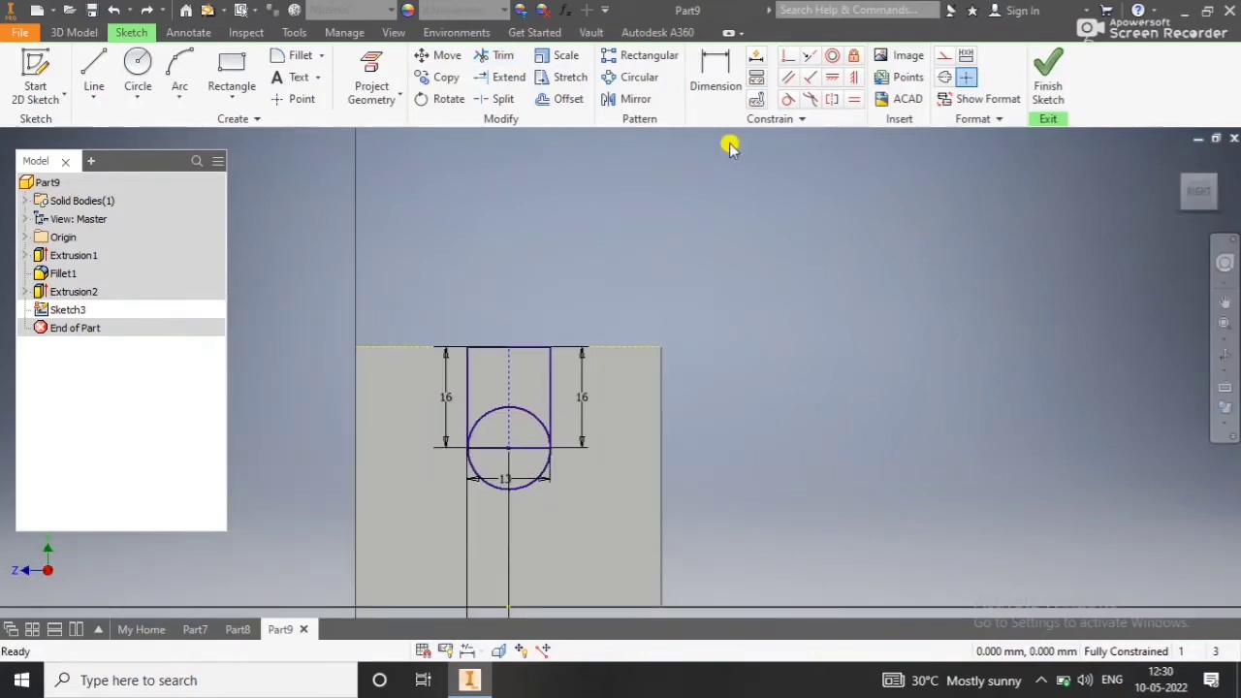
left_click(1025, 118)
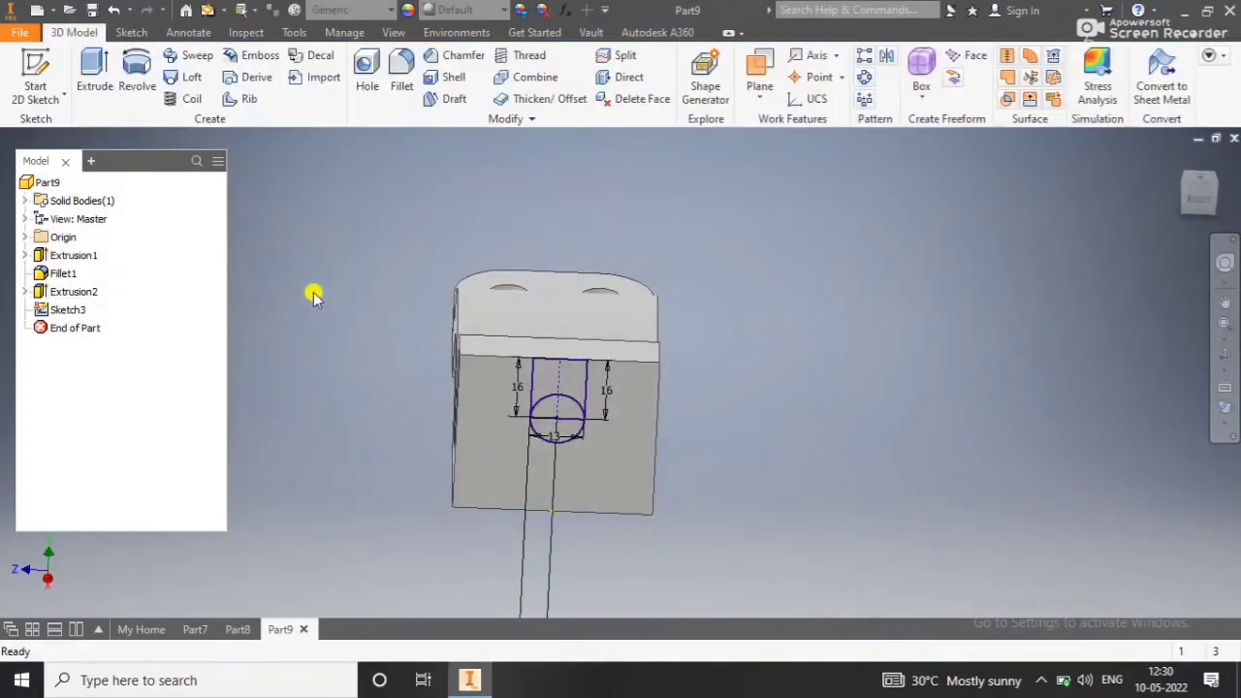
Extrude-cut the rectangle and half-circle profiles To Next, forming the 13 mm round-bottomed slot.
left_click(94, 77)
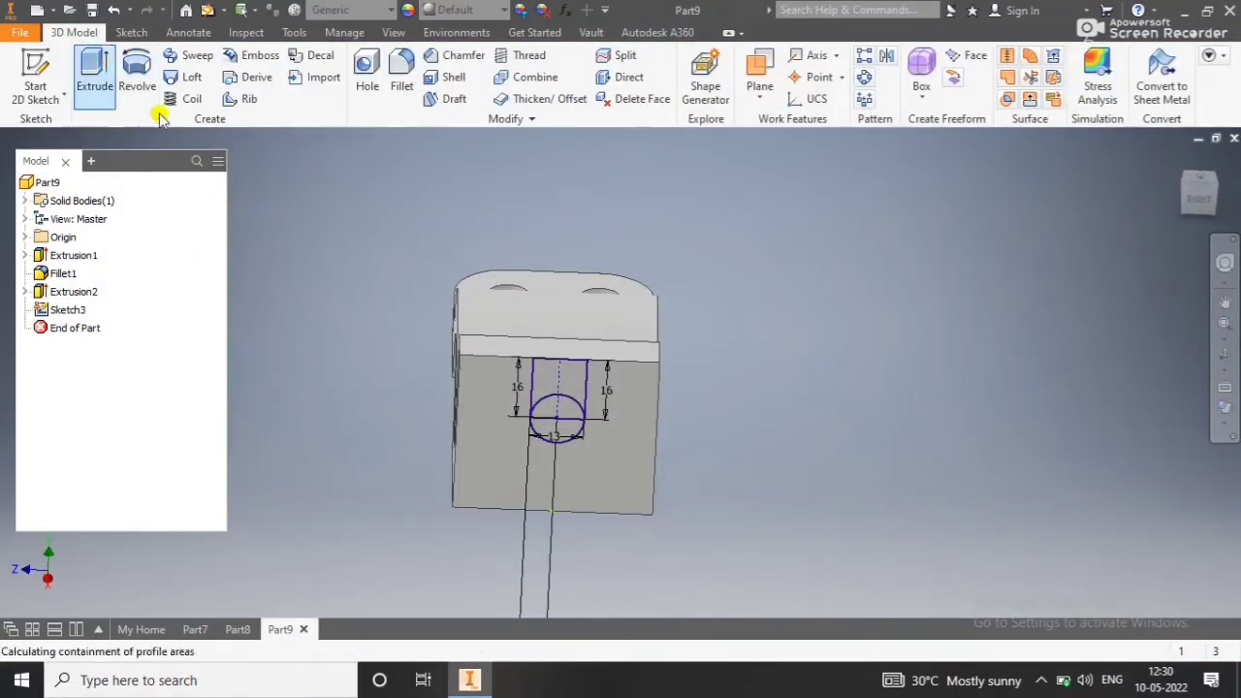
left_click(553, 420)
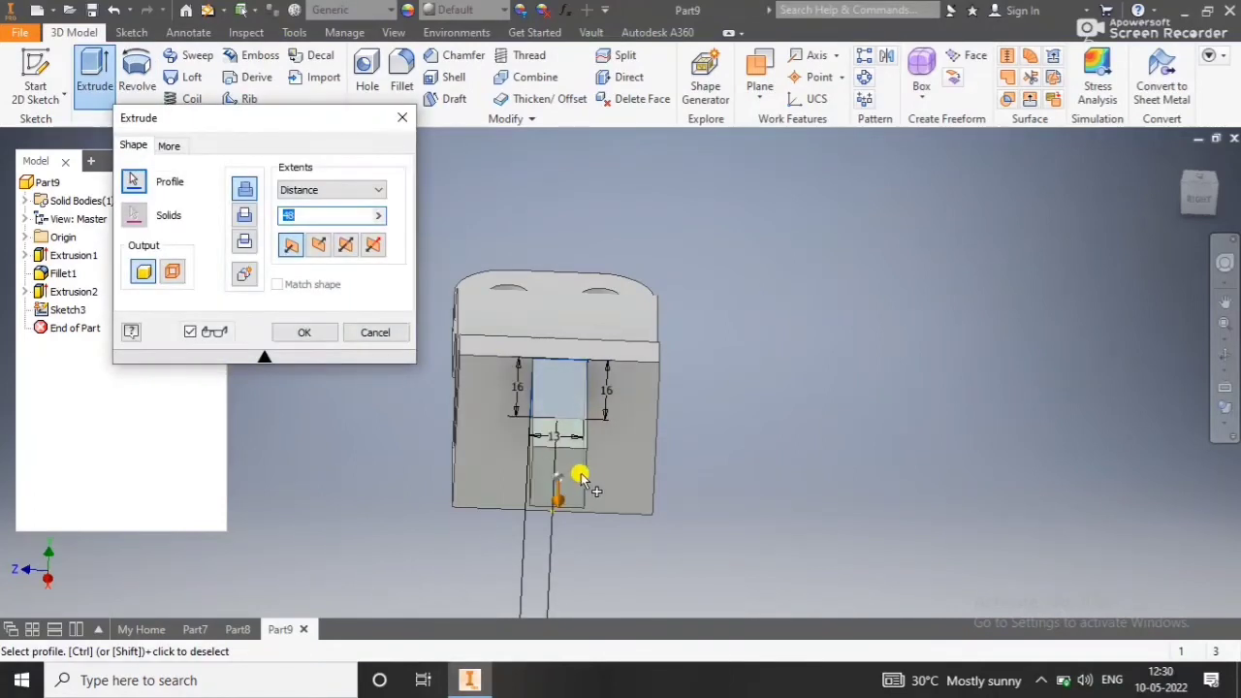
middle_click_drag(580, 477, 574, 427, "shift")
left_click(551, 431)
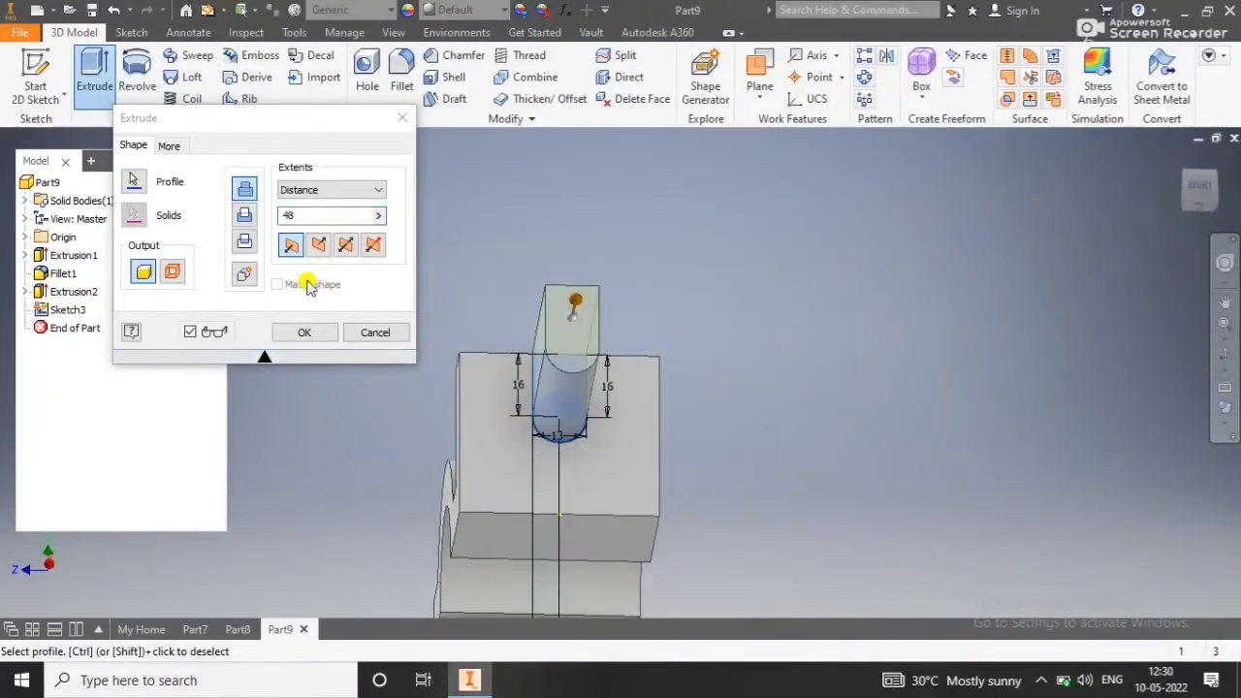
left_click(317, 244)
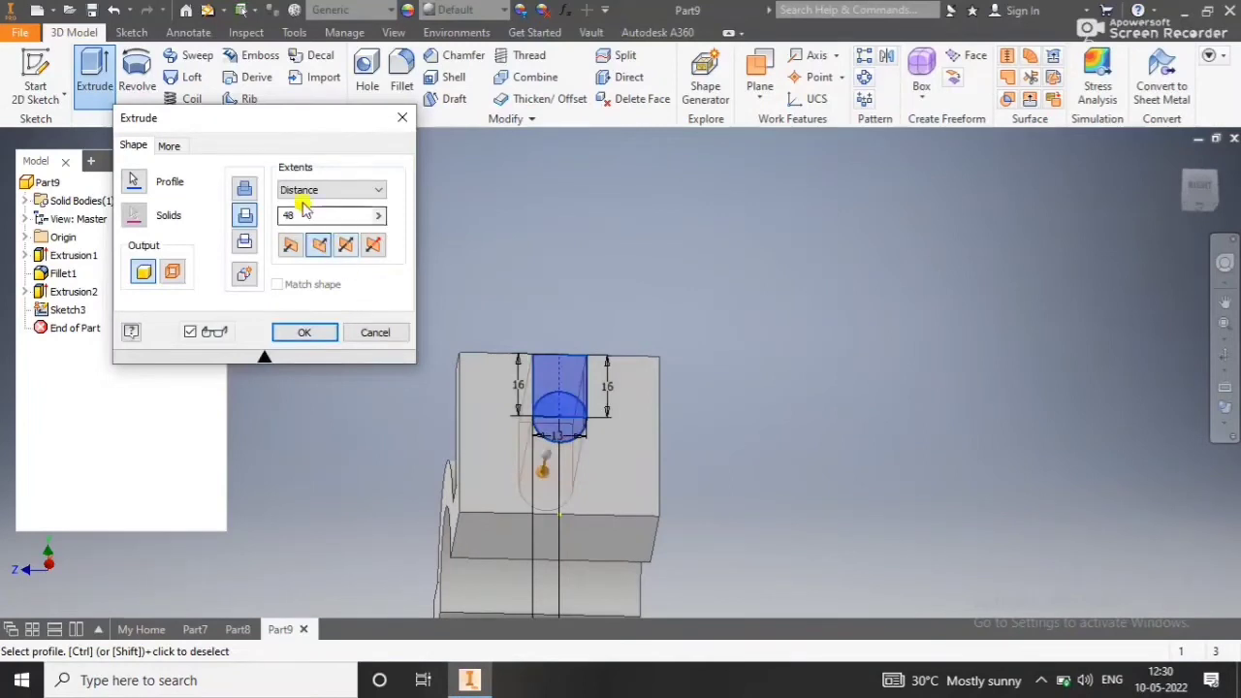
left_click(330, 213)
mouse_move(504, 407)
middle_mouse_down("shift")
mouse_move(499, 390)
mouse_move(475, 410)
middle_mouse_up("shift")
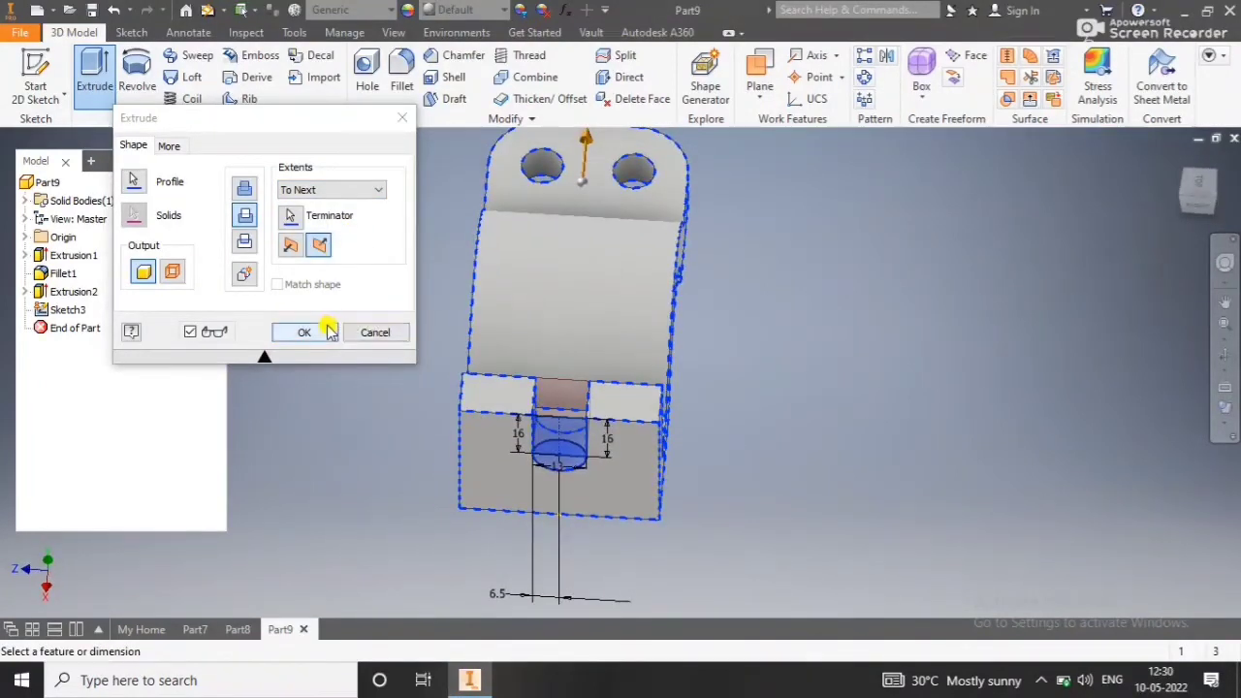
left_click(303, 331)
mouse_move(679, 385)
middle_mouse_down()
mouse_move(606, 407)
mouse_move(619, 419)
middle_mouse_up()
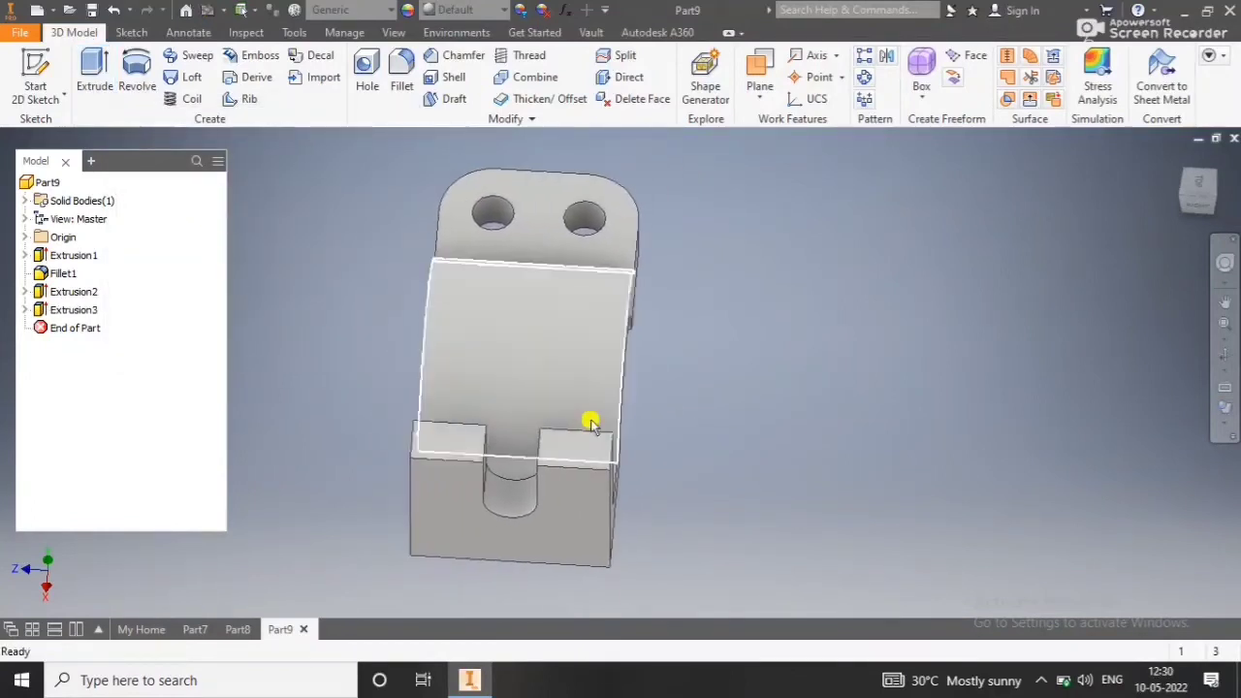
Dismiss the stray Extrude prompt, fillet both top outer base edges at 10 mm, then return to My Home.
left_click(94, 73)
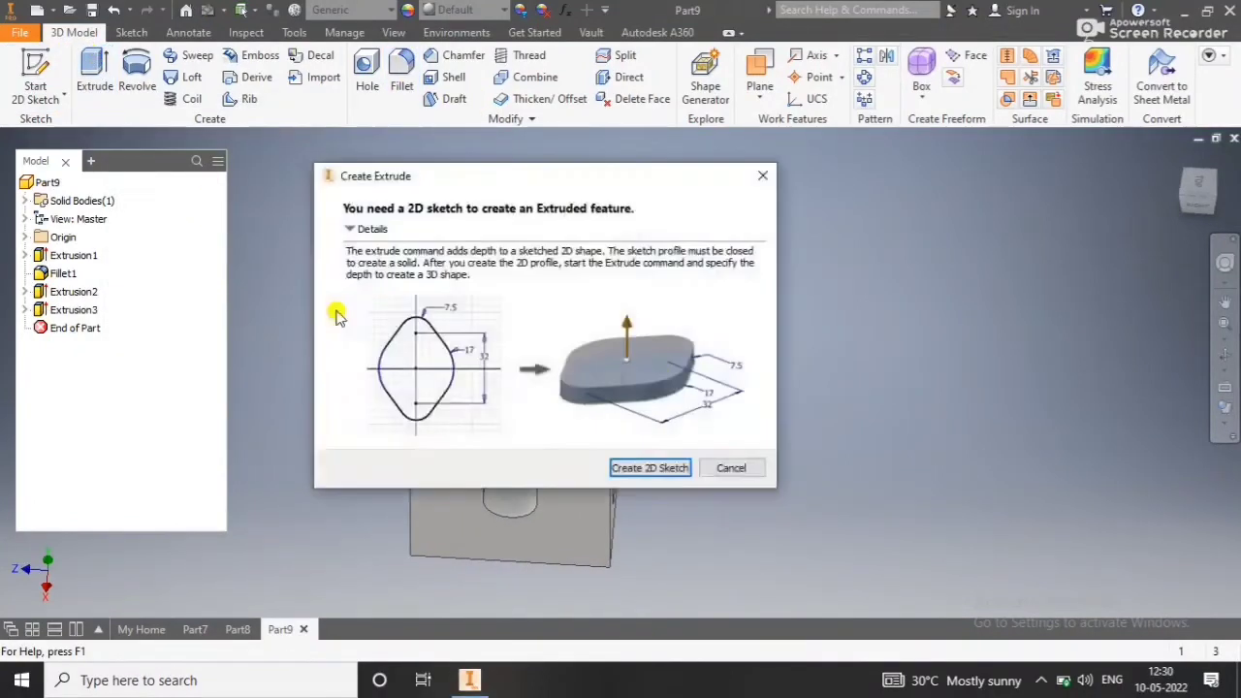
left_click(761, 175)
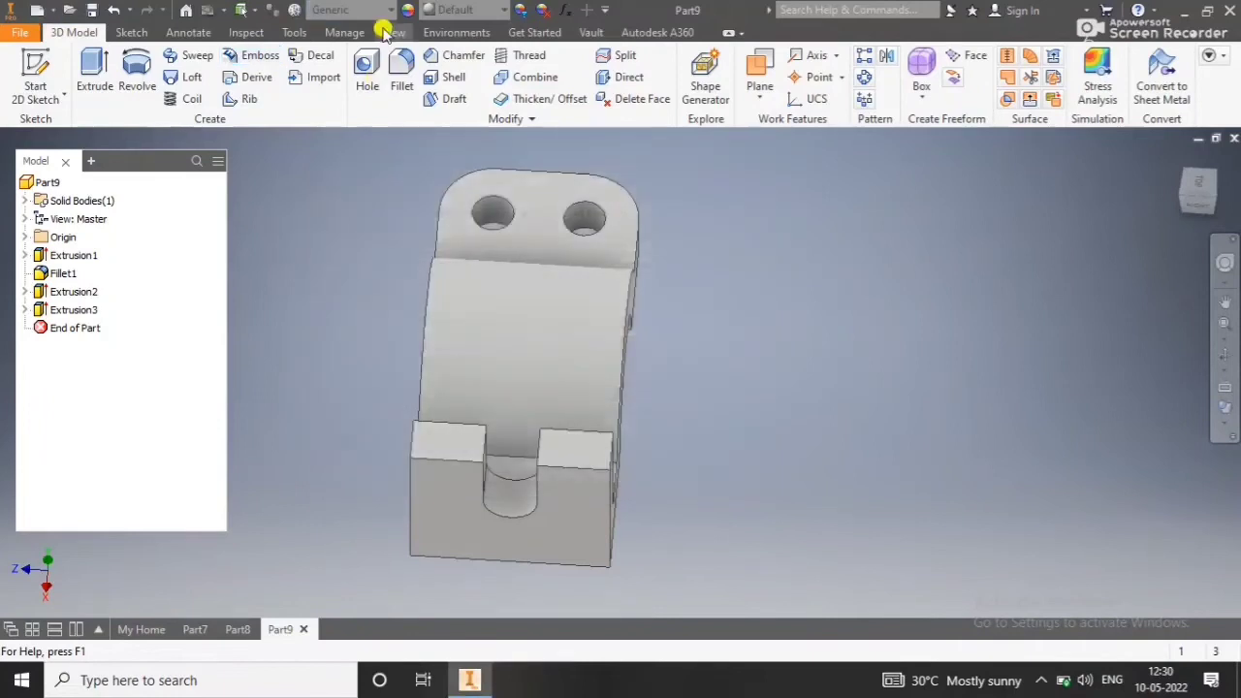
left_click(402, 78)
left_click(412, 442)
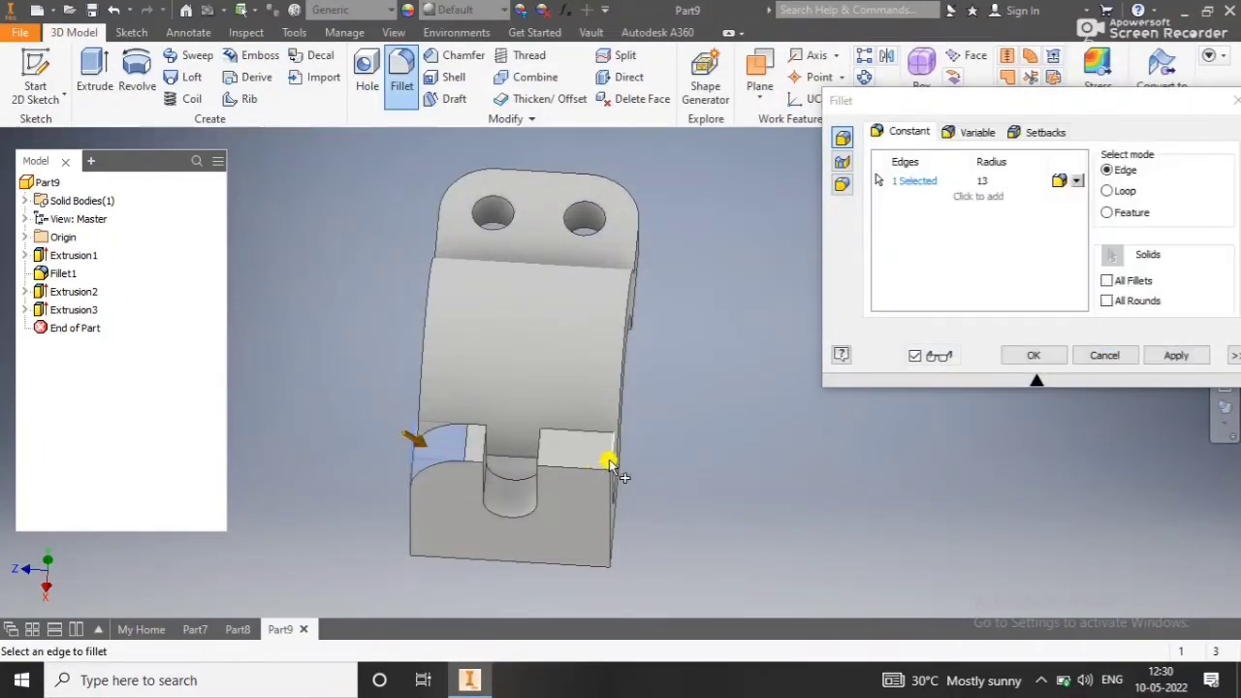
left_click(999, 180)
type("10")
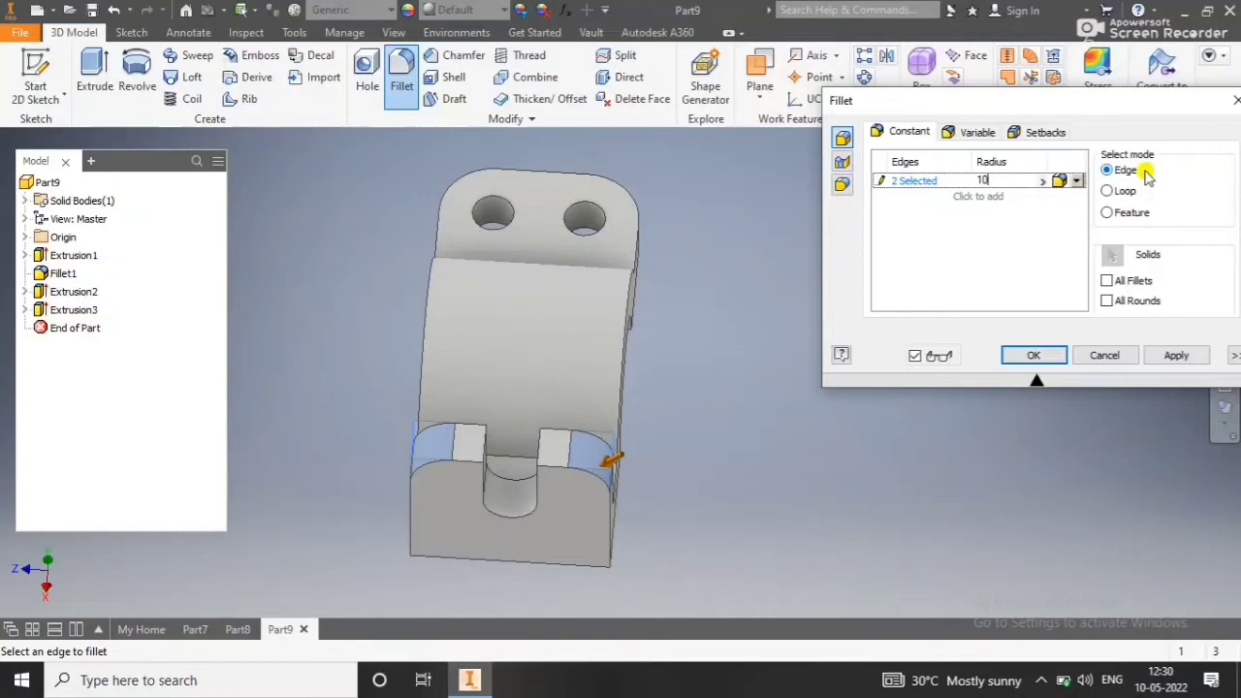
left_click(1154, 356)
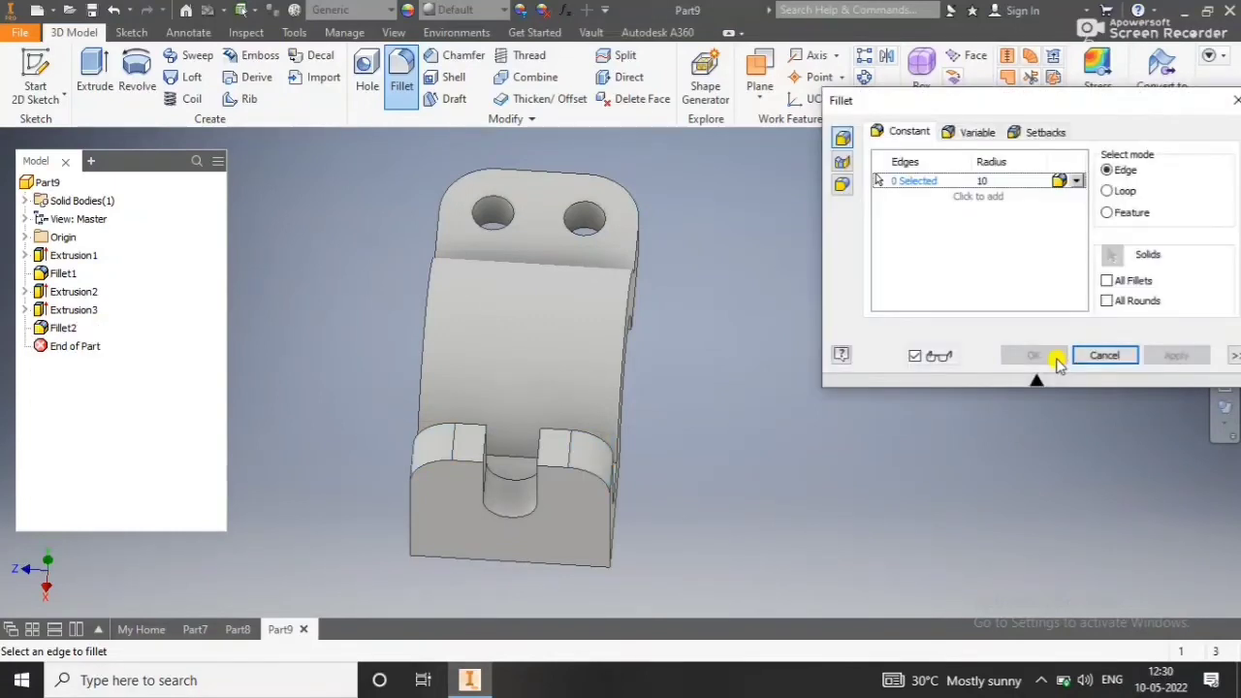
left_click(1087, 357)
mouse_move(635, 398)
middle_mouse_down("shift")
mouse_move(498, 420)
mouse_move(658, 461)
middle_mouse_up("shift")
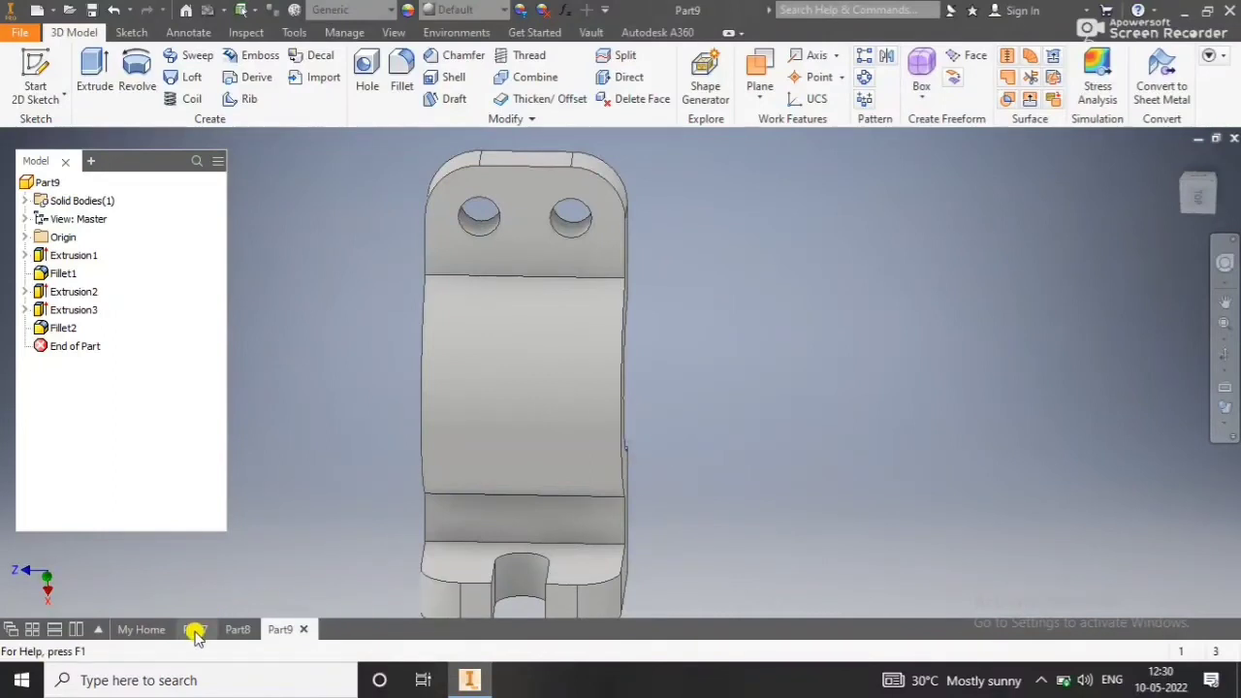
left_click(160, 629)
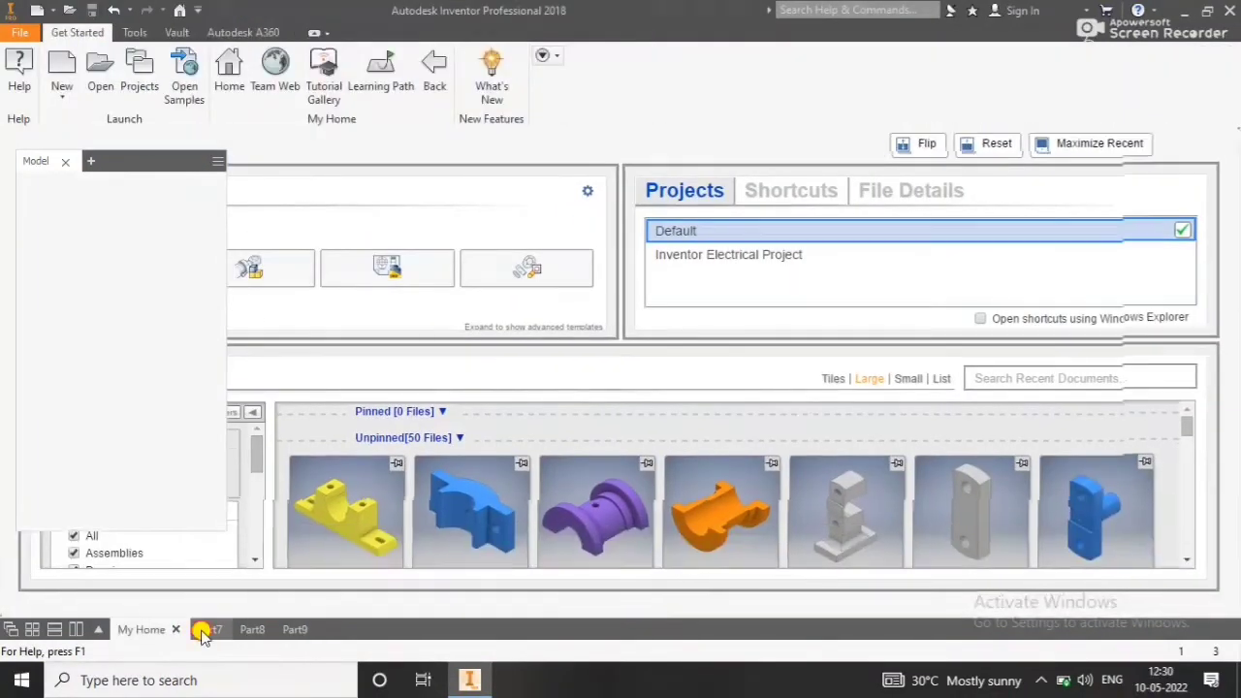
left_click(202, 630)
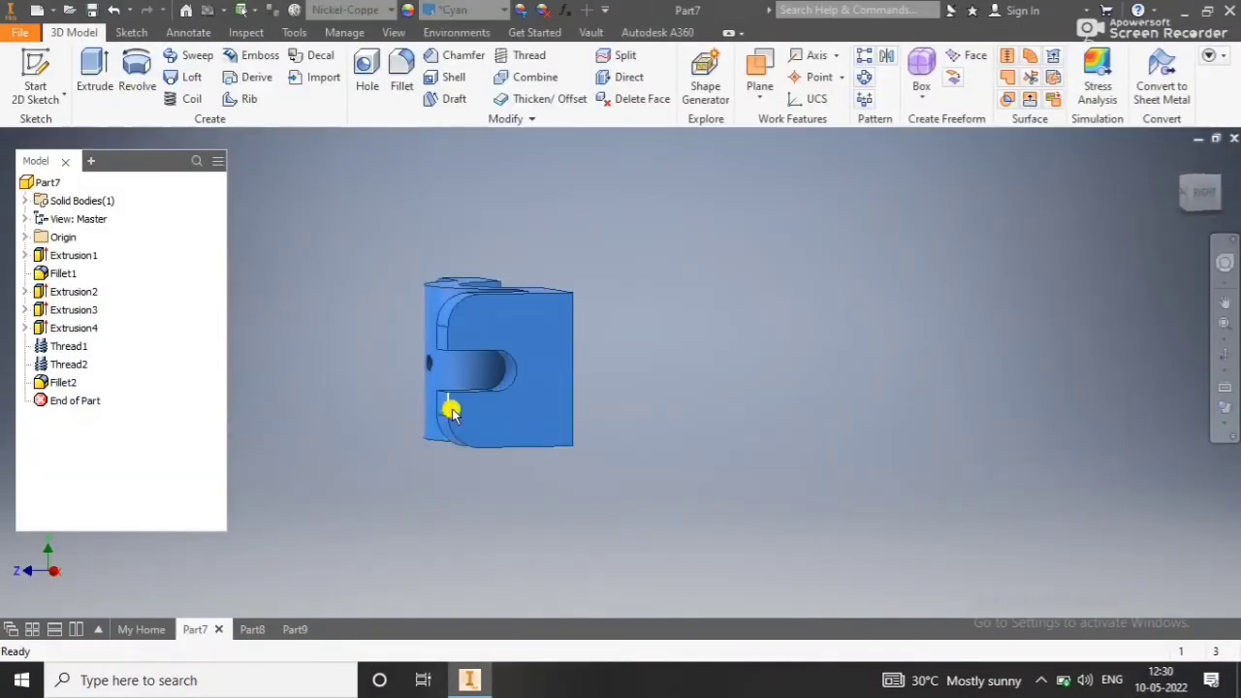
mouse_move(452, 410)
middle_mouse_down("shift")
mouse_move(568, 369)
mouse_move(567, 299)
mouse_move(579, 289)
middle_mouse_up("shift")
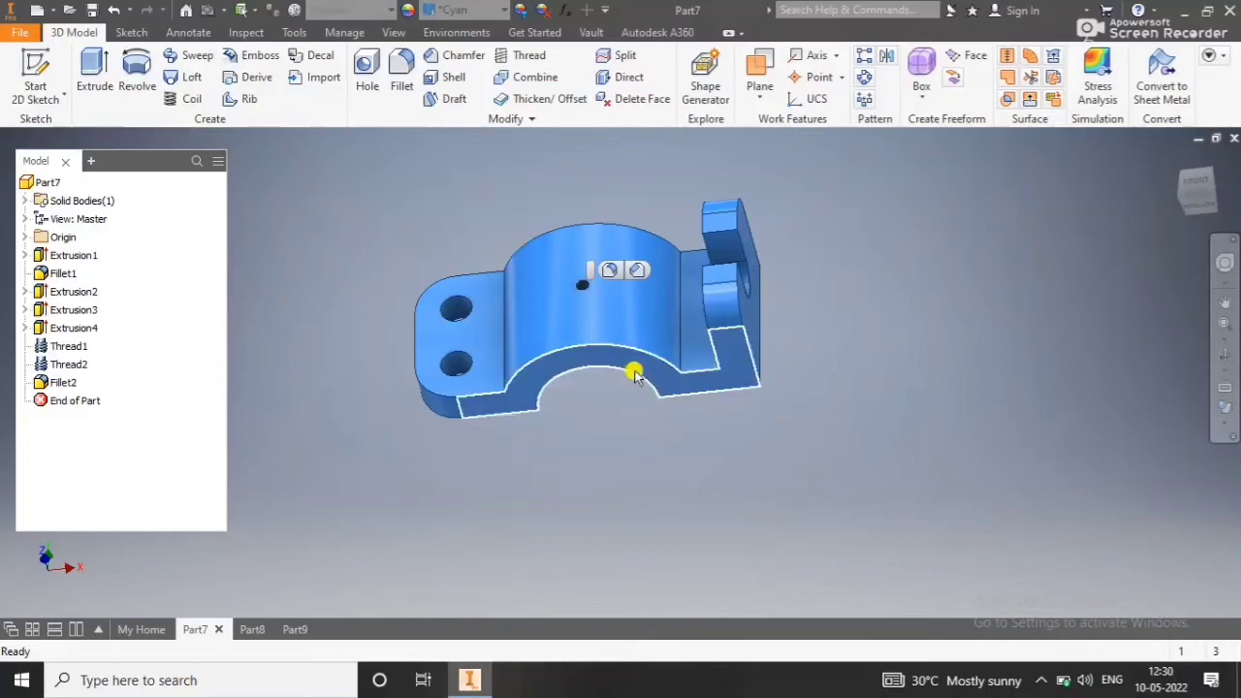
left_click(288, 630)
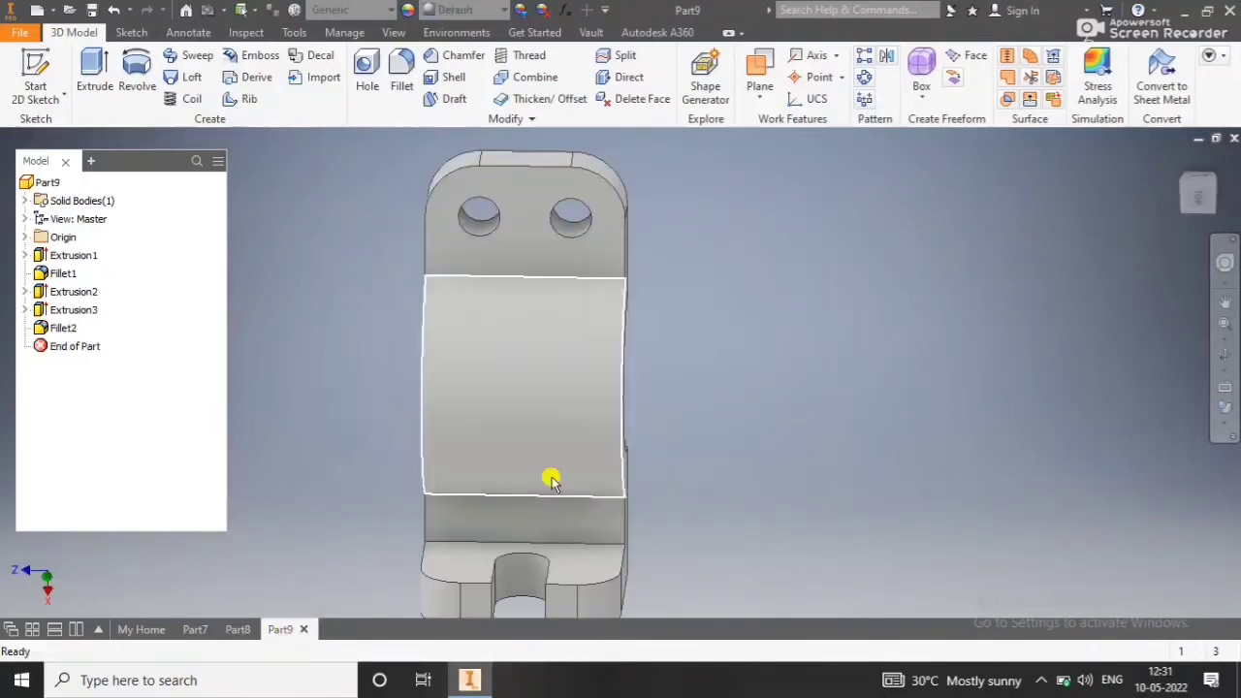
Orbit to the curved band, inspect its faces, and open a sketch on the clamp's top flat face.
mouse_move(634, 410)
middle_mouse_down("shift")
mouse_move(507, 352)
mouse_move(320, 338)
mouse_move(235, 384)
middle_mouse_up("shift")
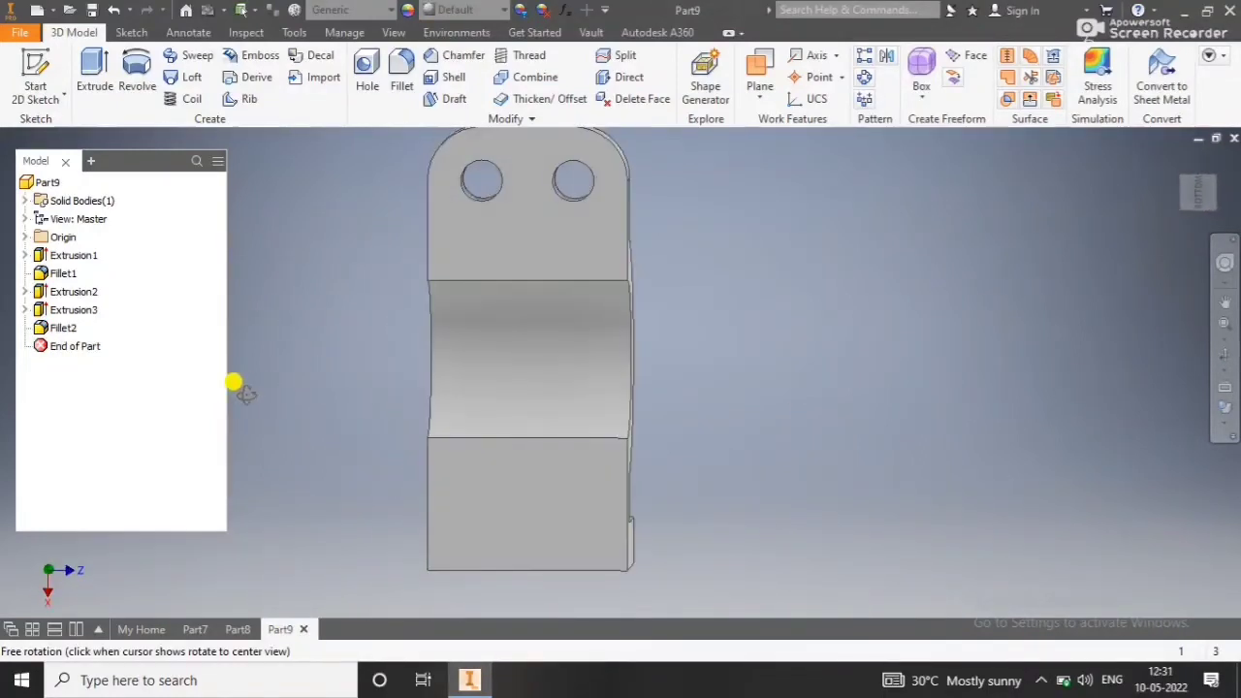
left_click(536, 358)
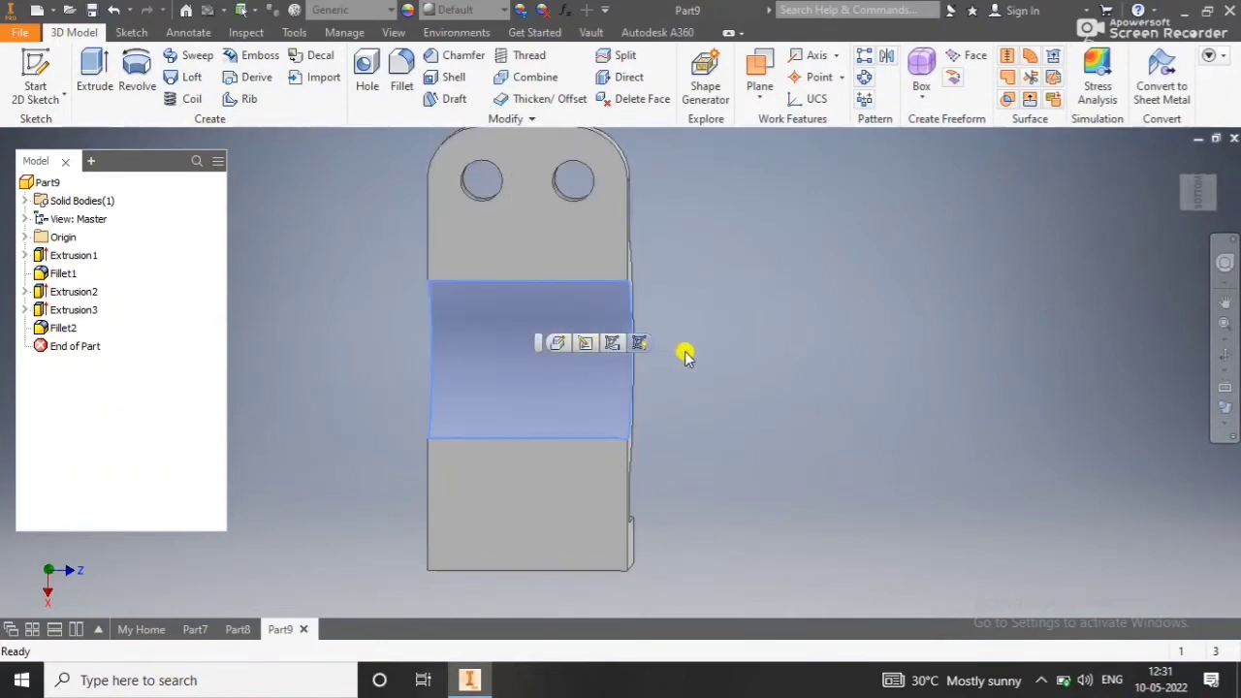
left_click(642, 344)
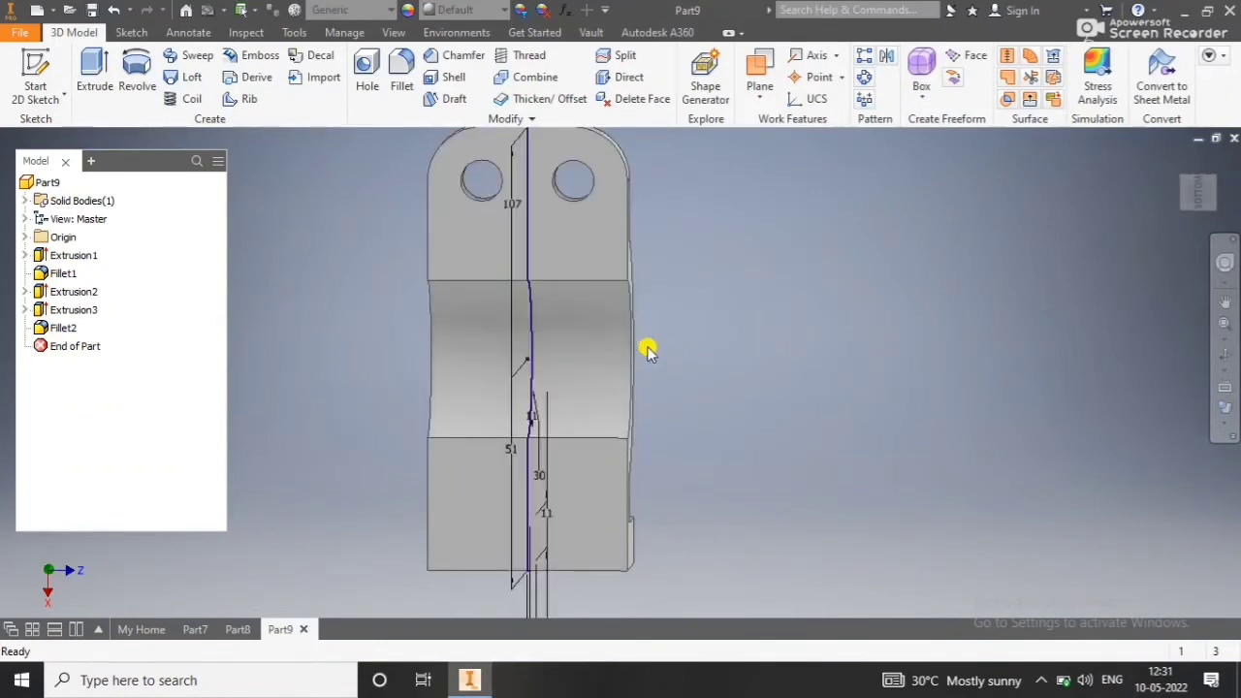
left_click(601, 354)
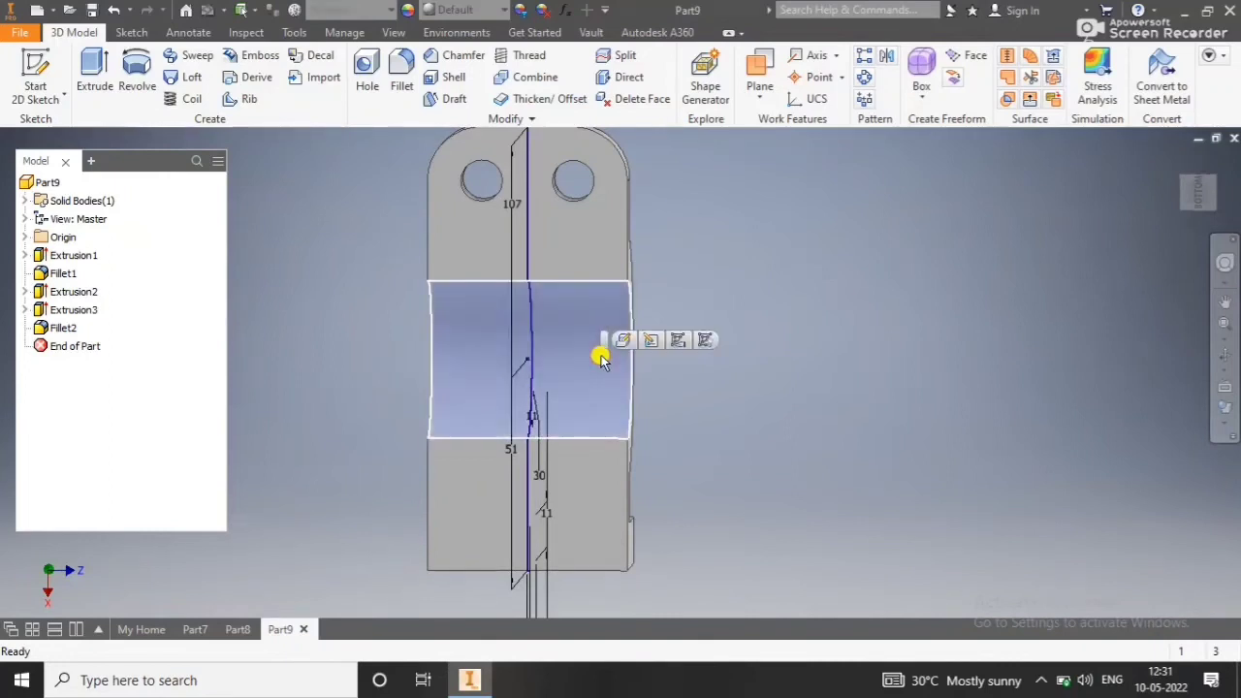
left_click(602, 272)
left_click(595, 475)
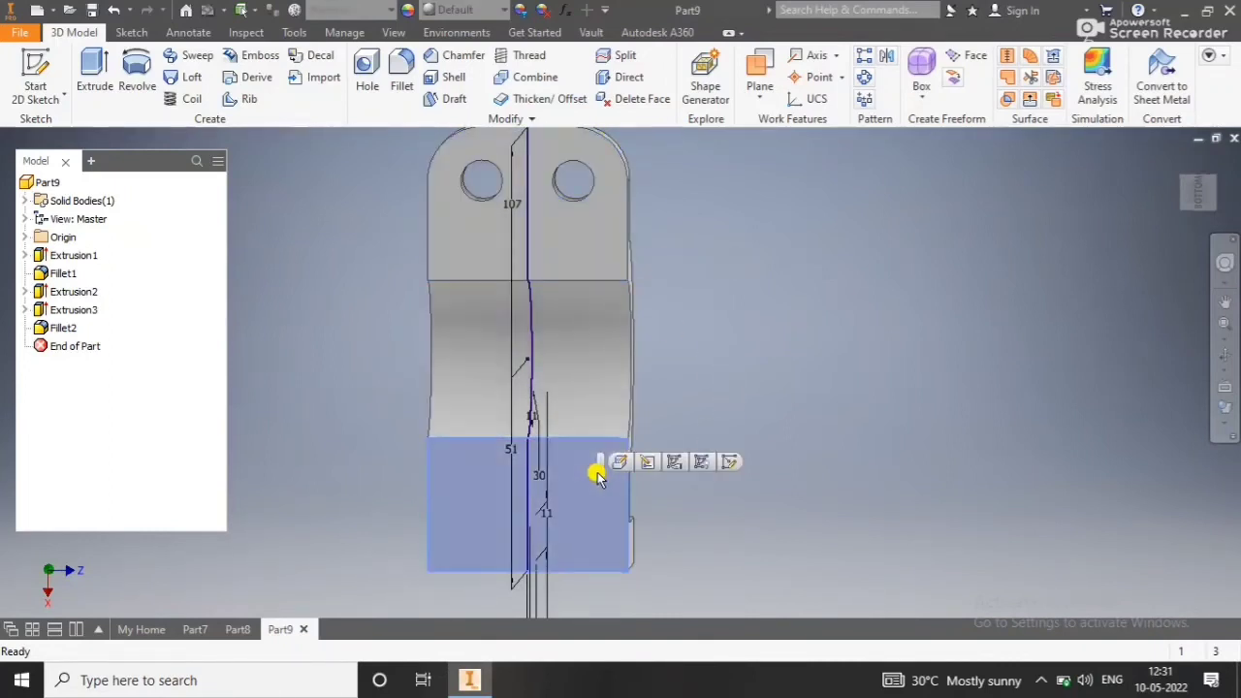
left_click(708, 339)
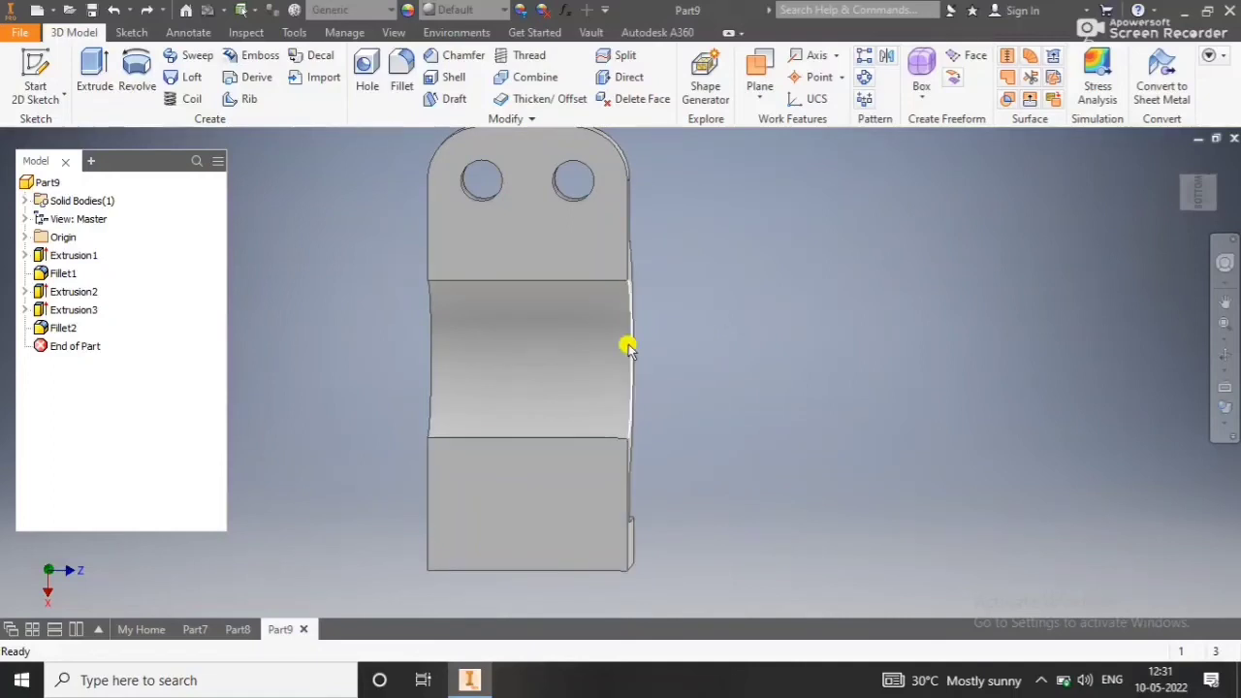
left_click(541, 256)
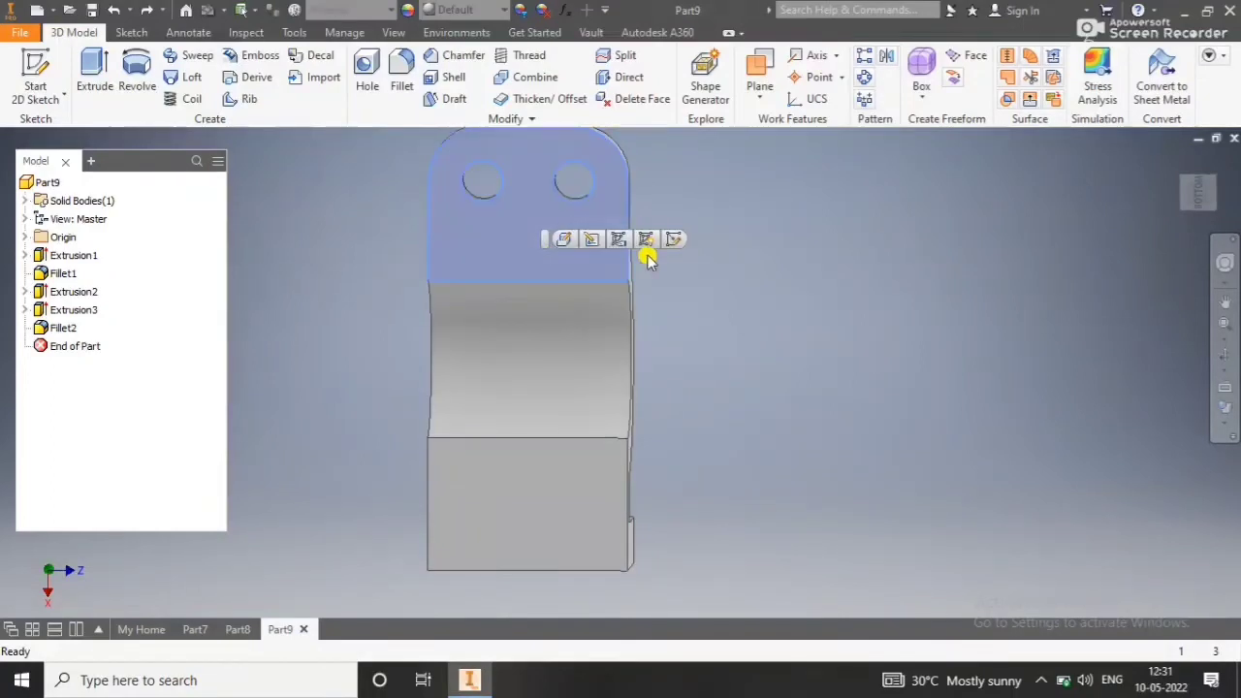
left_click(676, 241)
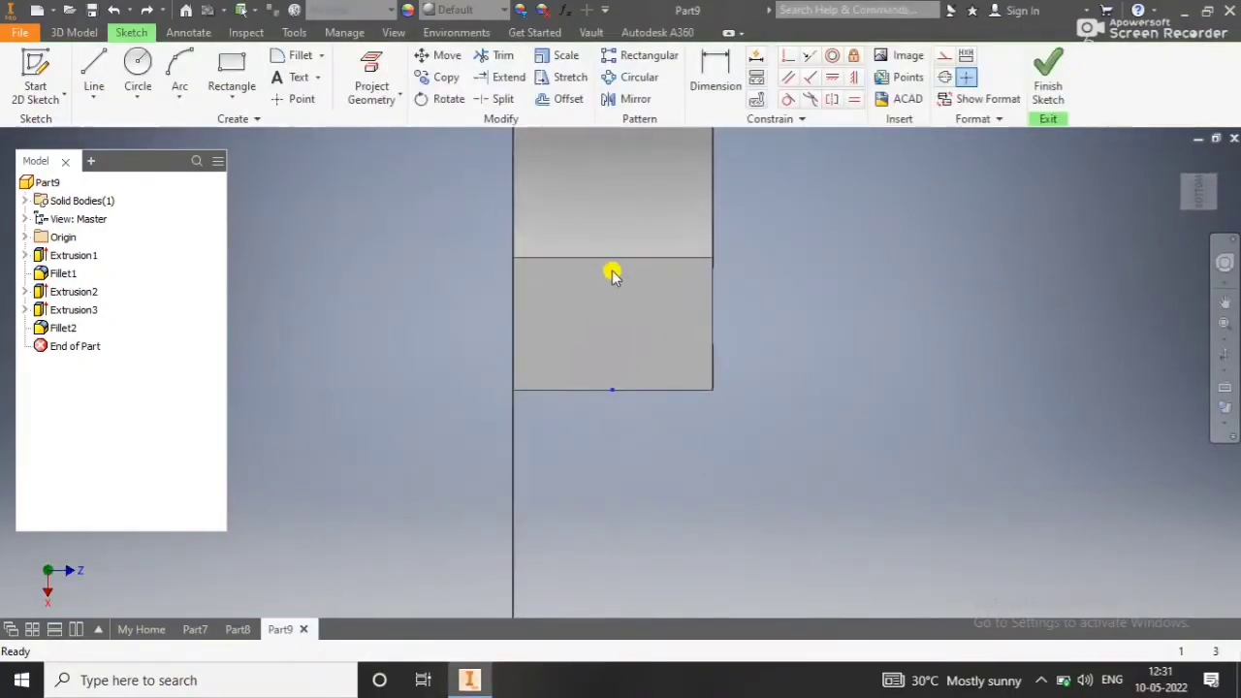
Draw a horizontal line across the middle band from its left edge to its right edge.
left_click(94, 80)
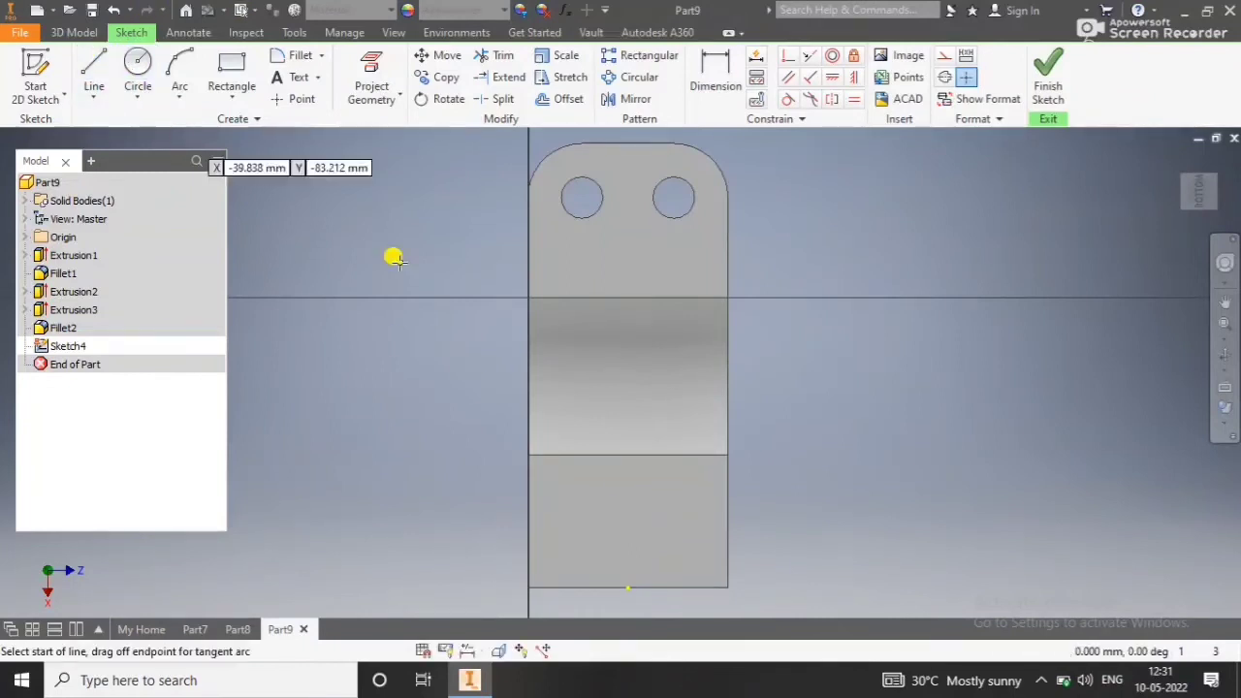
left_click(524, 375)
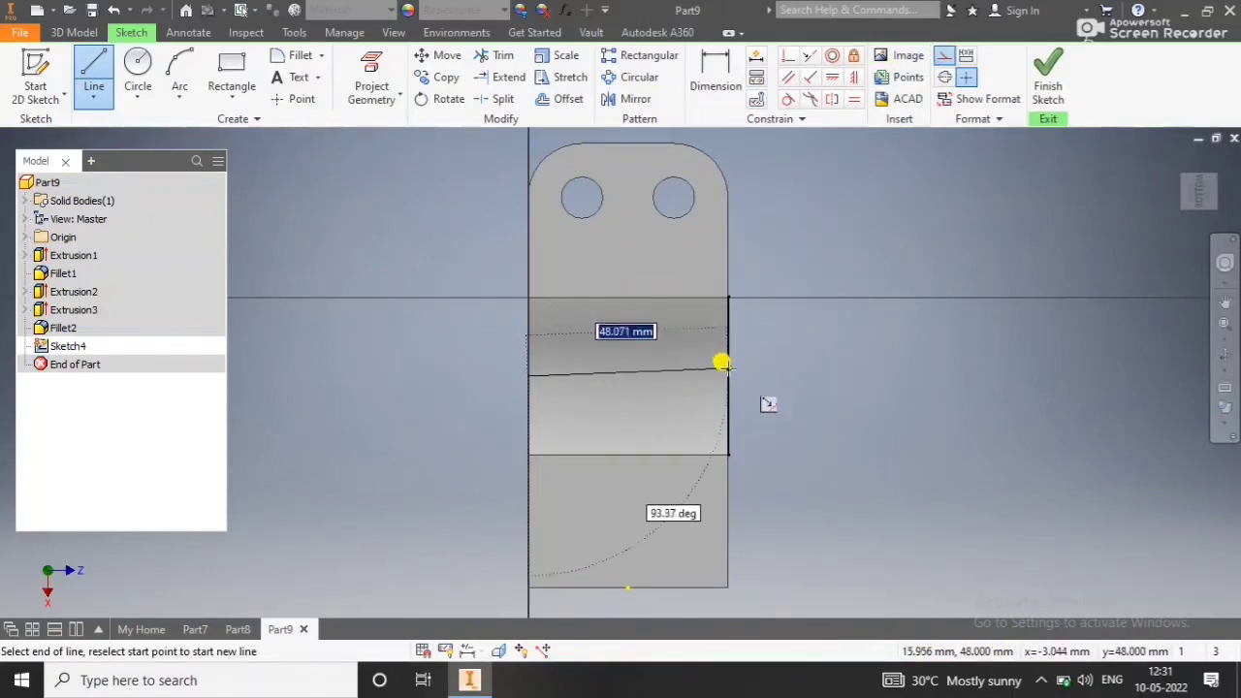
left_click(717, 369)
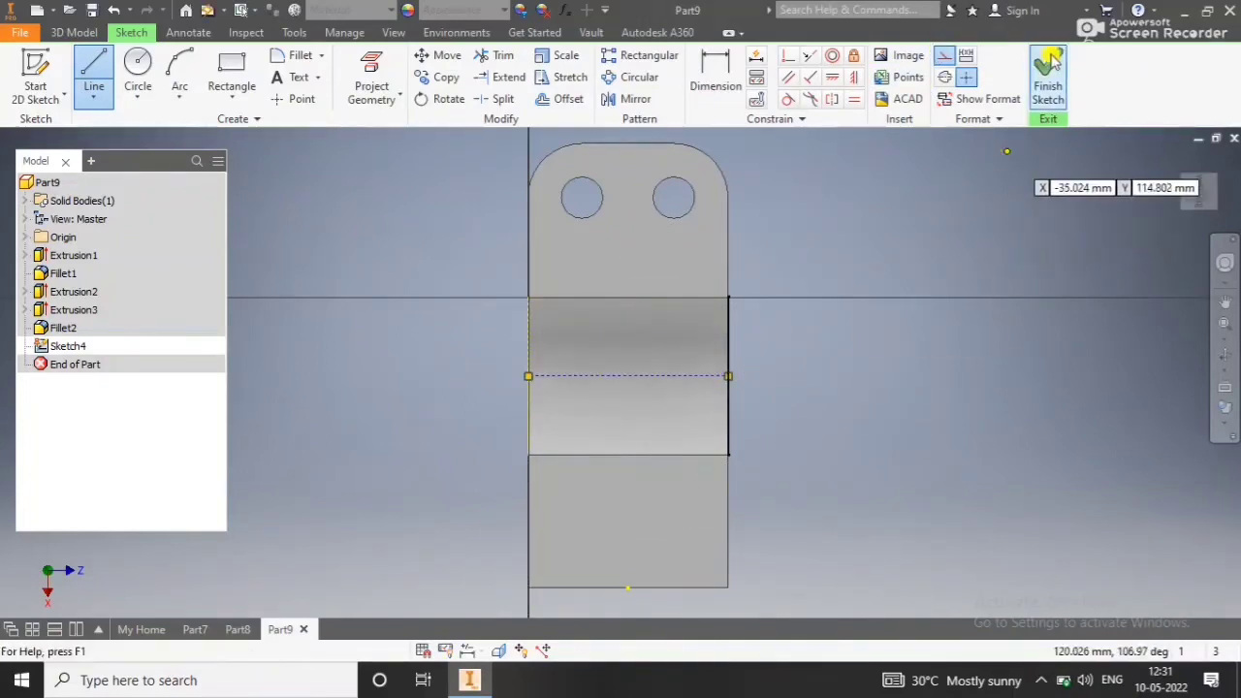
Place a 5 mm circle centred on the line and finish the sketch.
left_click(137, 62)
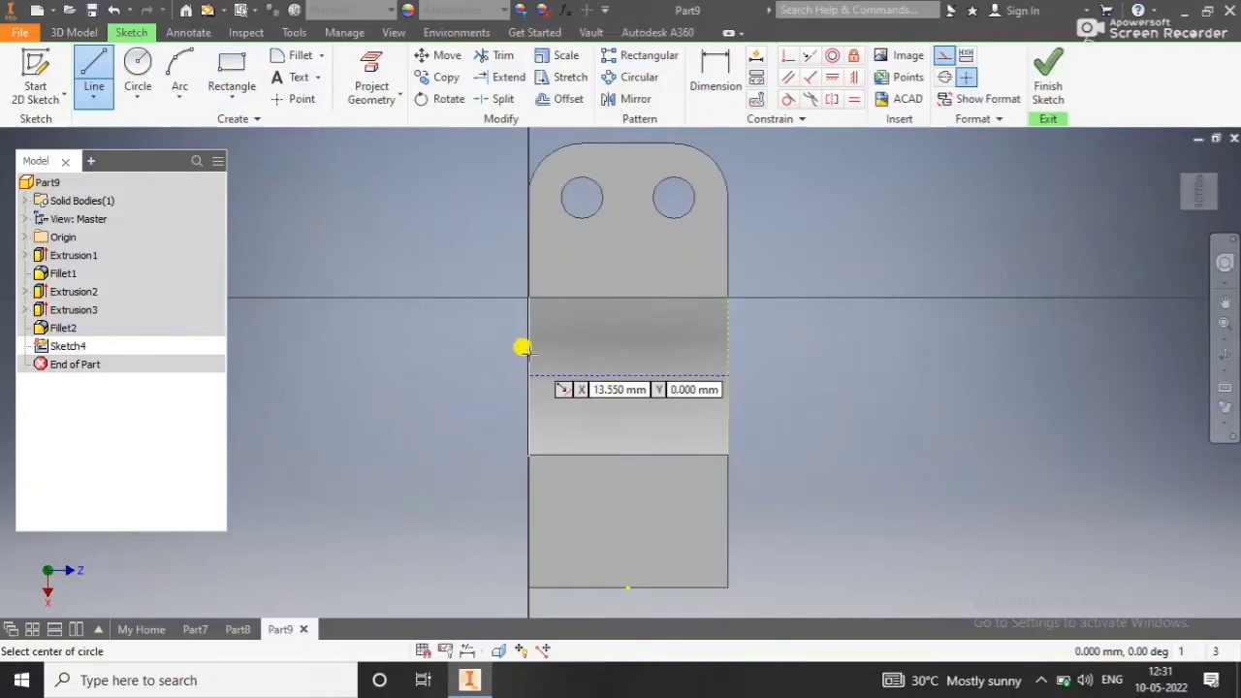
left_click(620, 375)
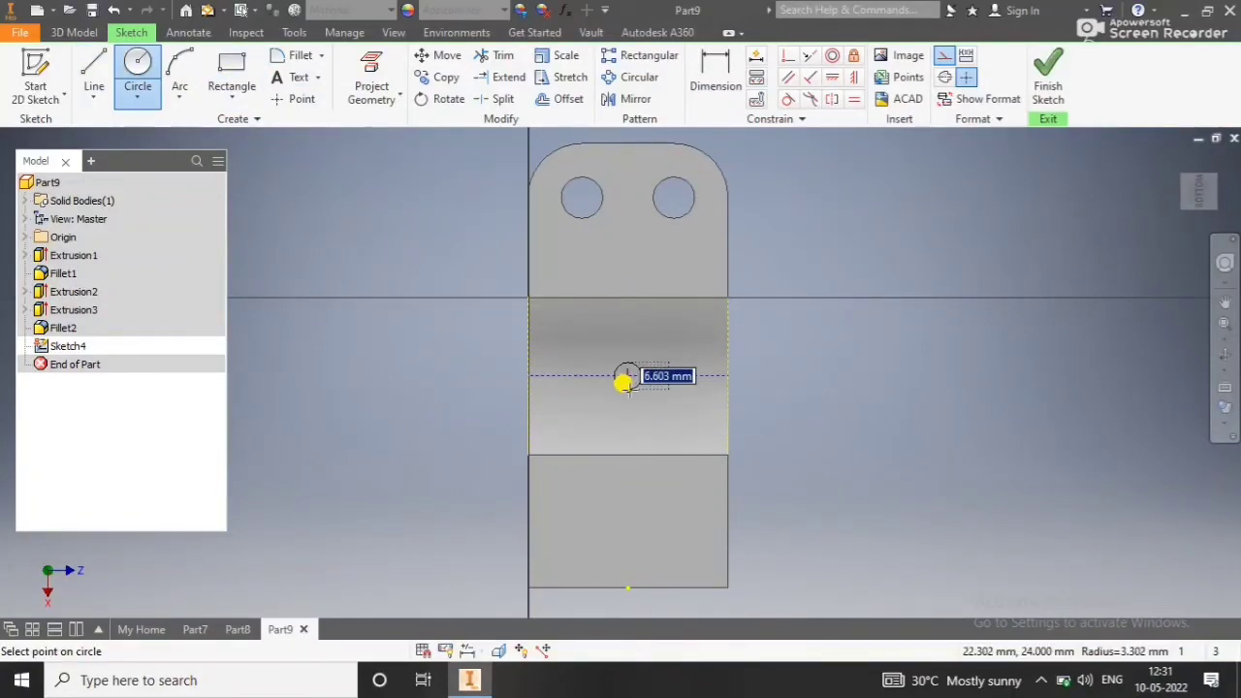
key("Return")
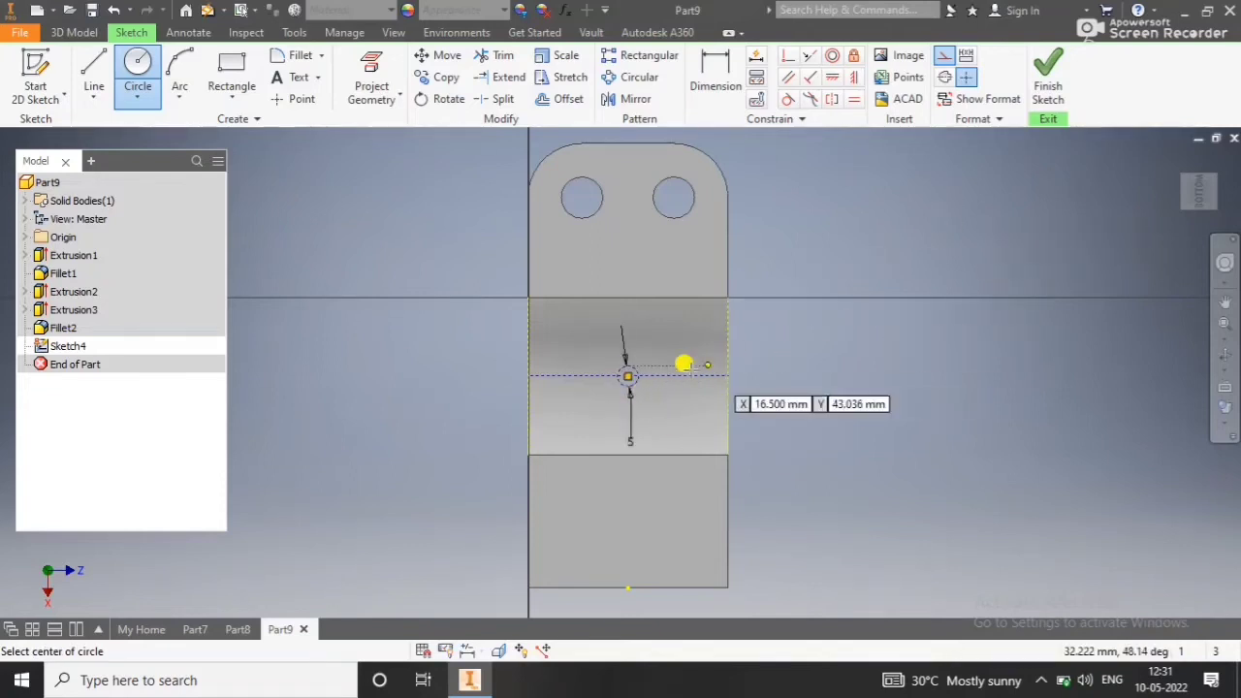
key("Escape")
scroll(637, 369, "up", 3)
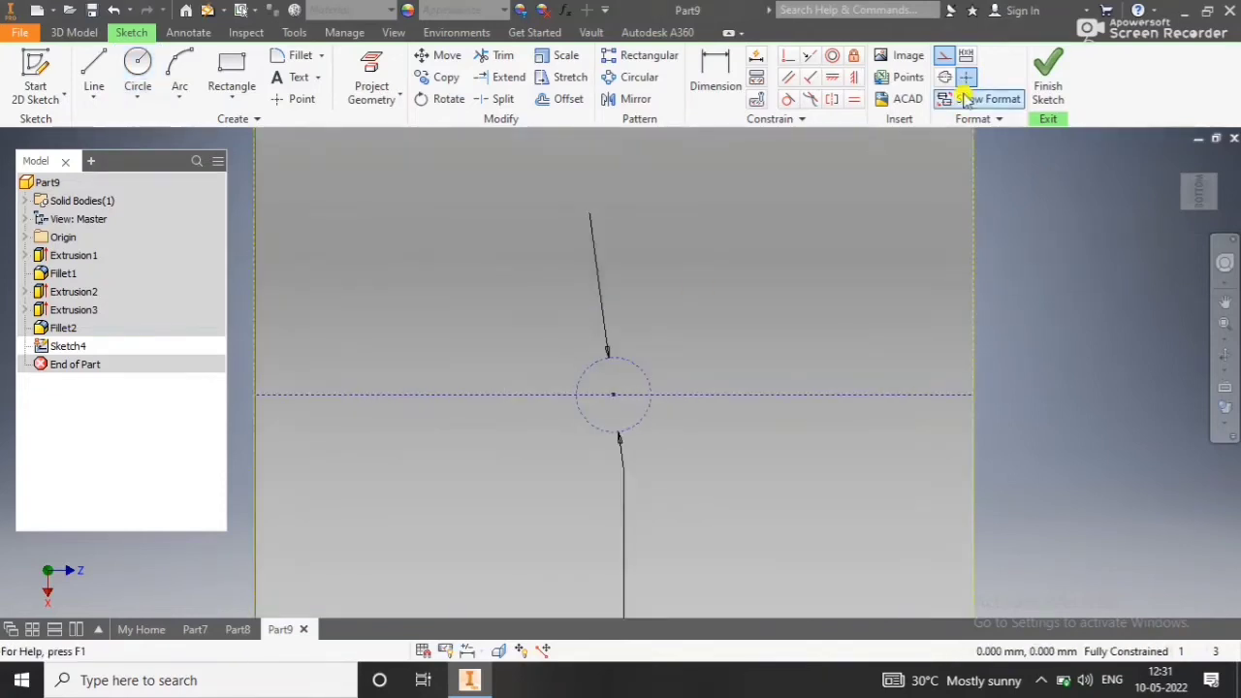
scroll(849, 296, "down", 5)
left_click(1047, 73)
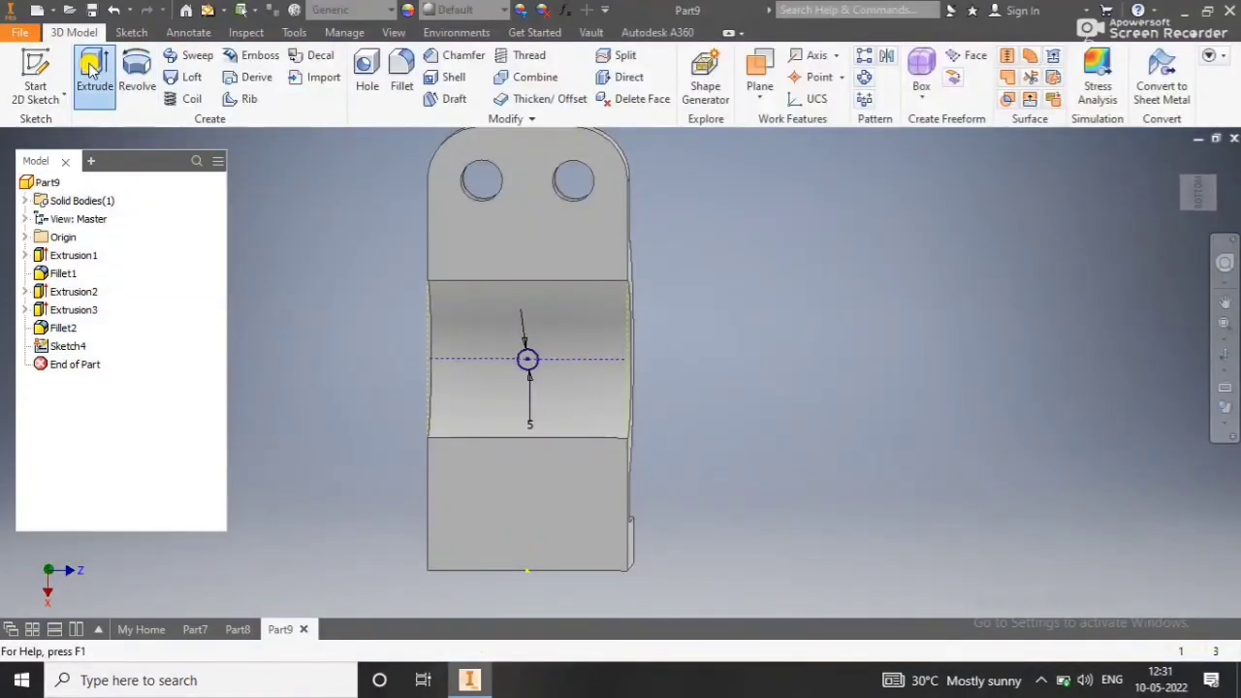
Extrude-cut the 5 mm circle with extents set to All, through the curved band.
left_click(94, 73)
left_click(316, 241)
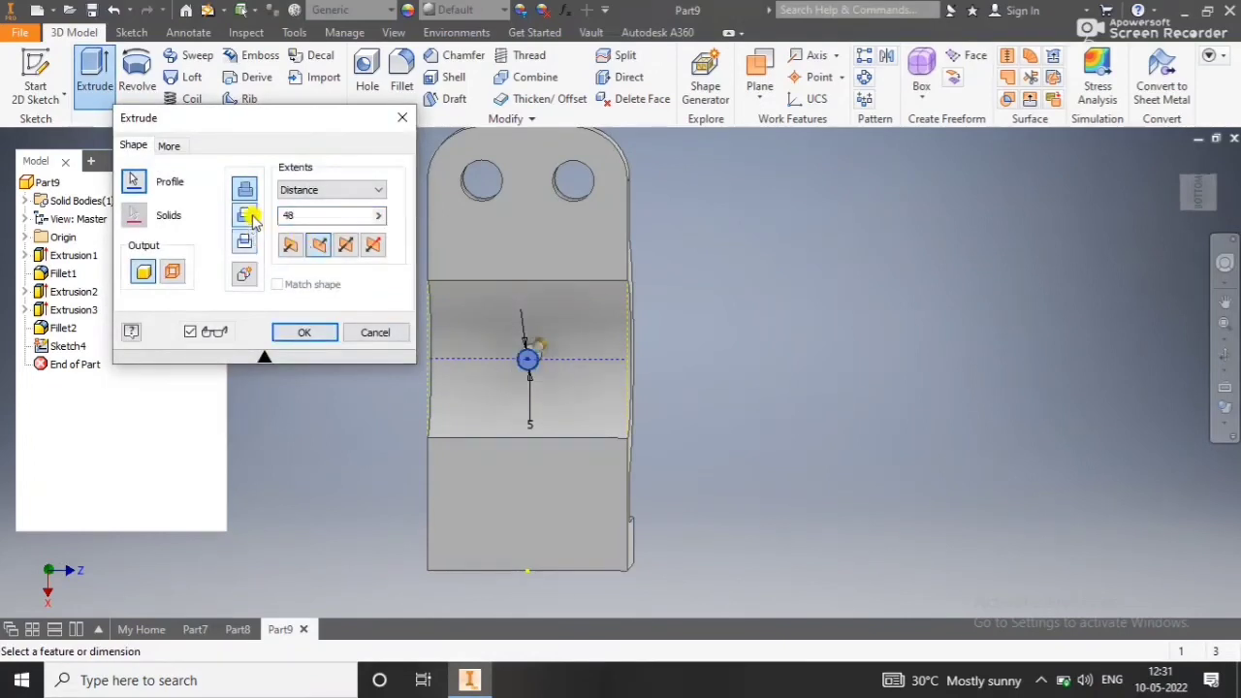
left_click(347, 190)
left_click(354, 252)
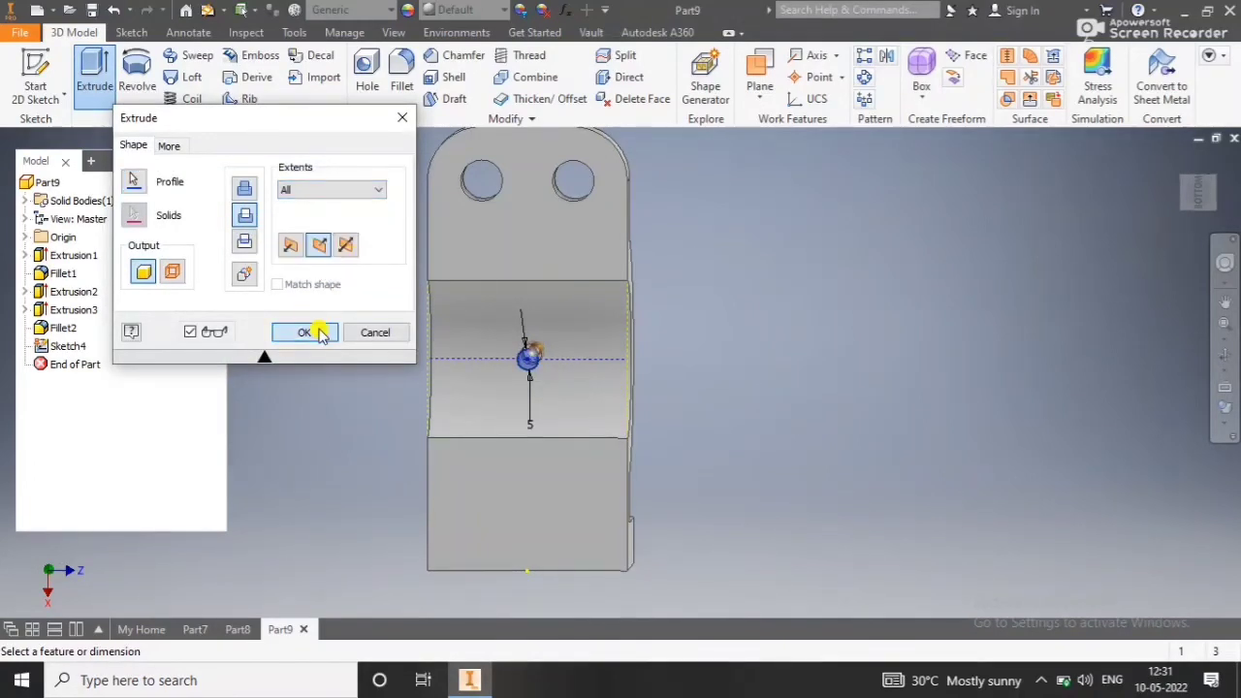
left_click(303, 332)
mouse_move(646, 408)
middle_mouse_down("shift")
mouse_move(559, 435)
mouse_move(319, 363)
middle_mouse_up("shift")
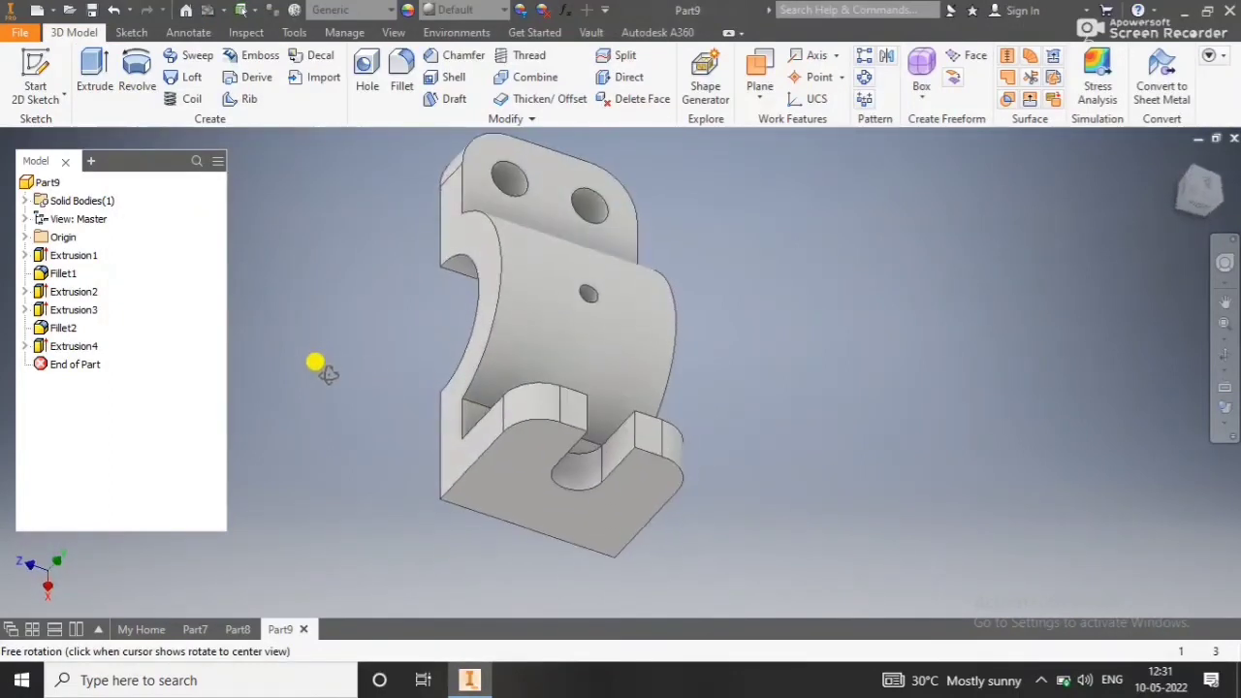
Start a thread feature and select the 5 mm hole's face on the curved side.
left_click(524, 54)
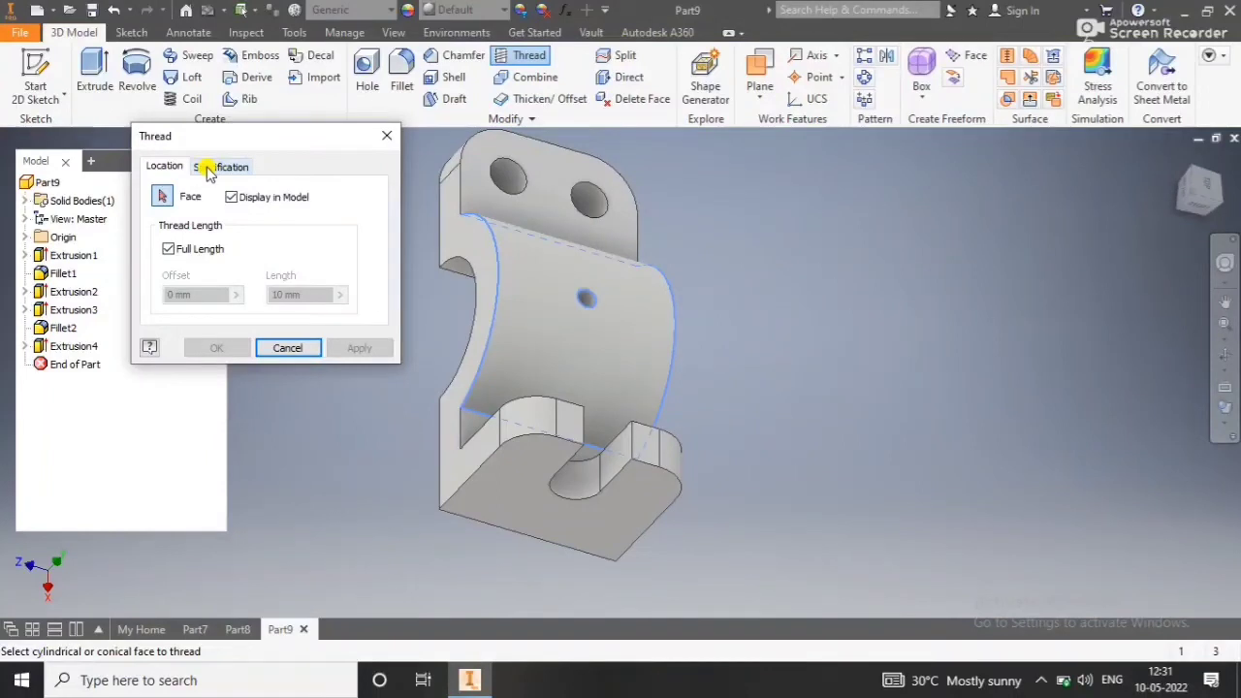
left_click(619, 293)
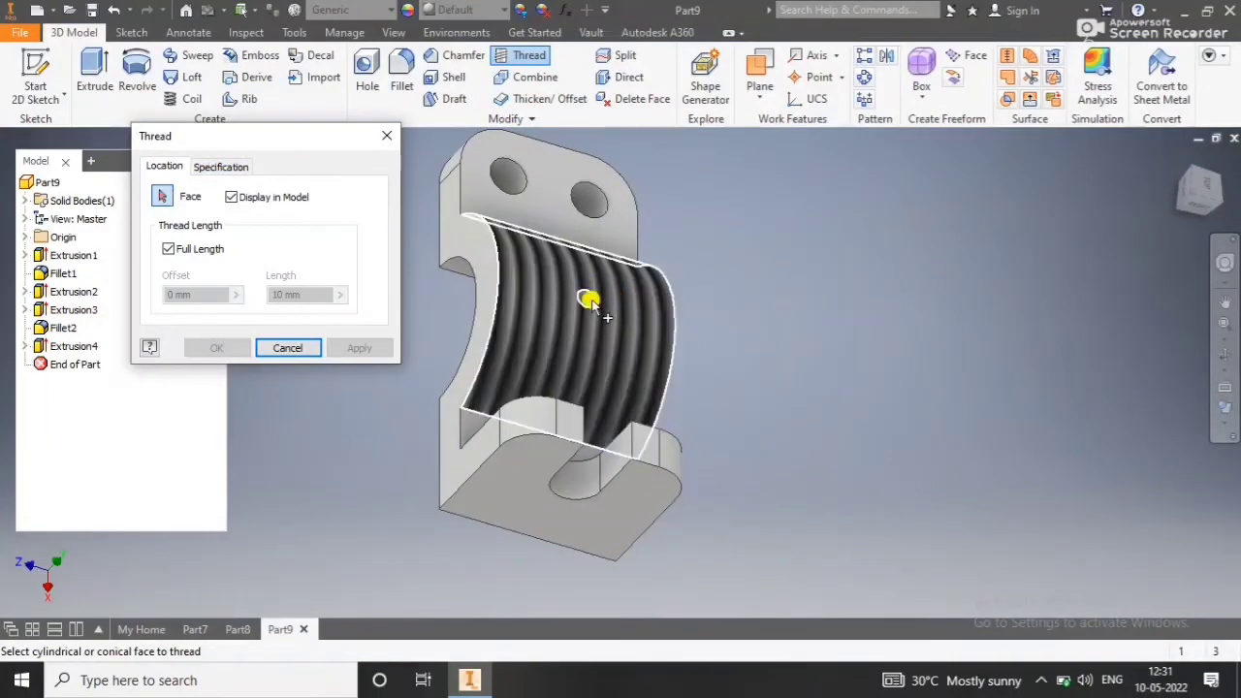
middle_click_drag(578, 283, 576, 318, "shift")
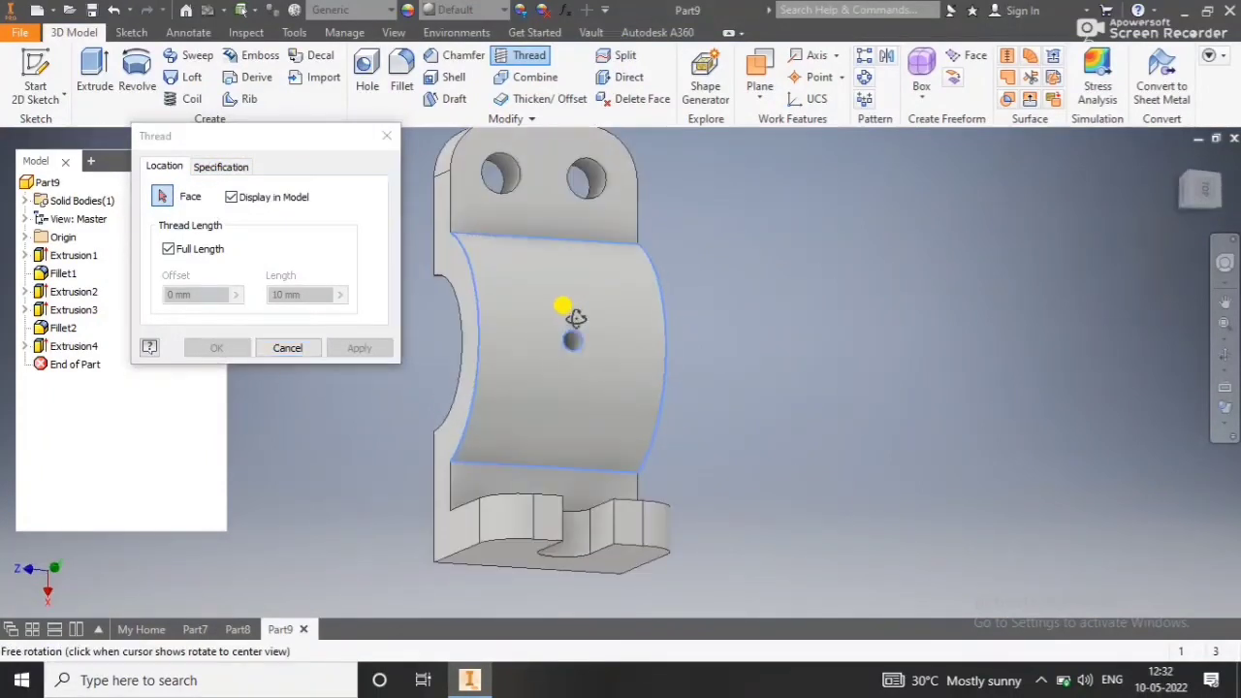
left_click(572, 341)
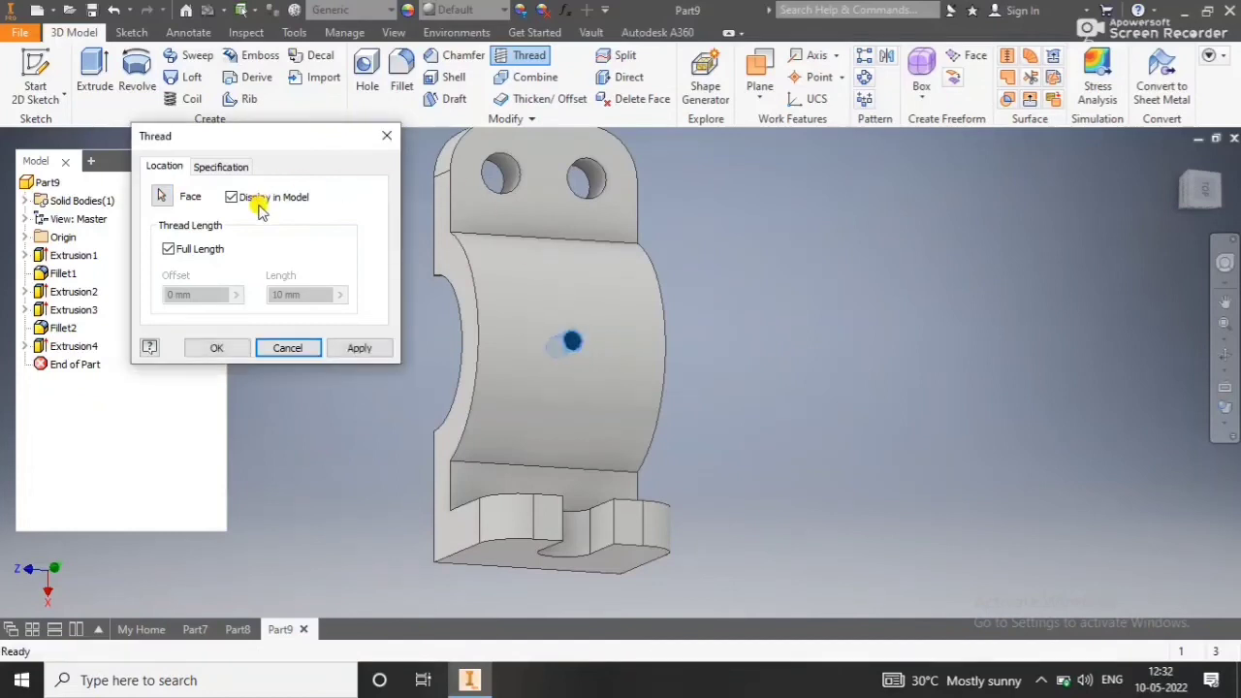
Set the thread specification to ANSI Metric M Profile M5x0.8, class 6H, and apply it.
left_click(219, 169)
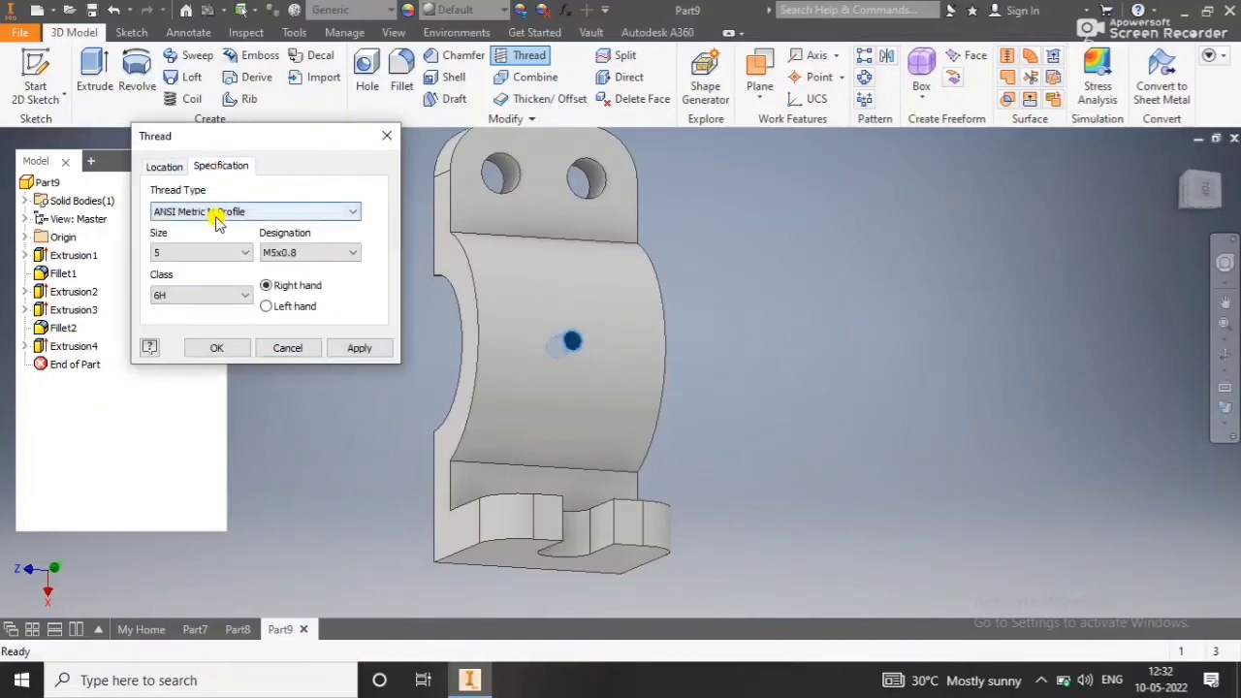
left_click(218, 215)
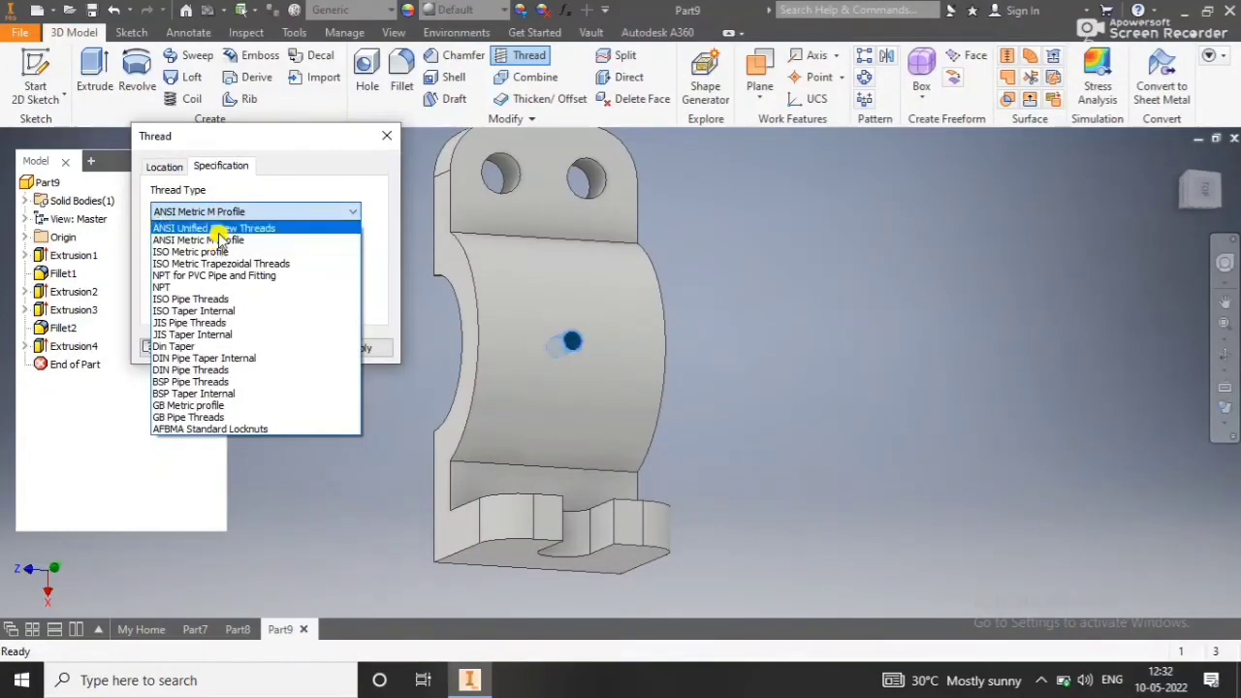
left_click(221, 228)
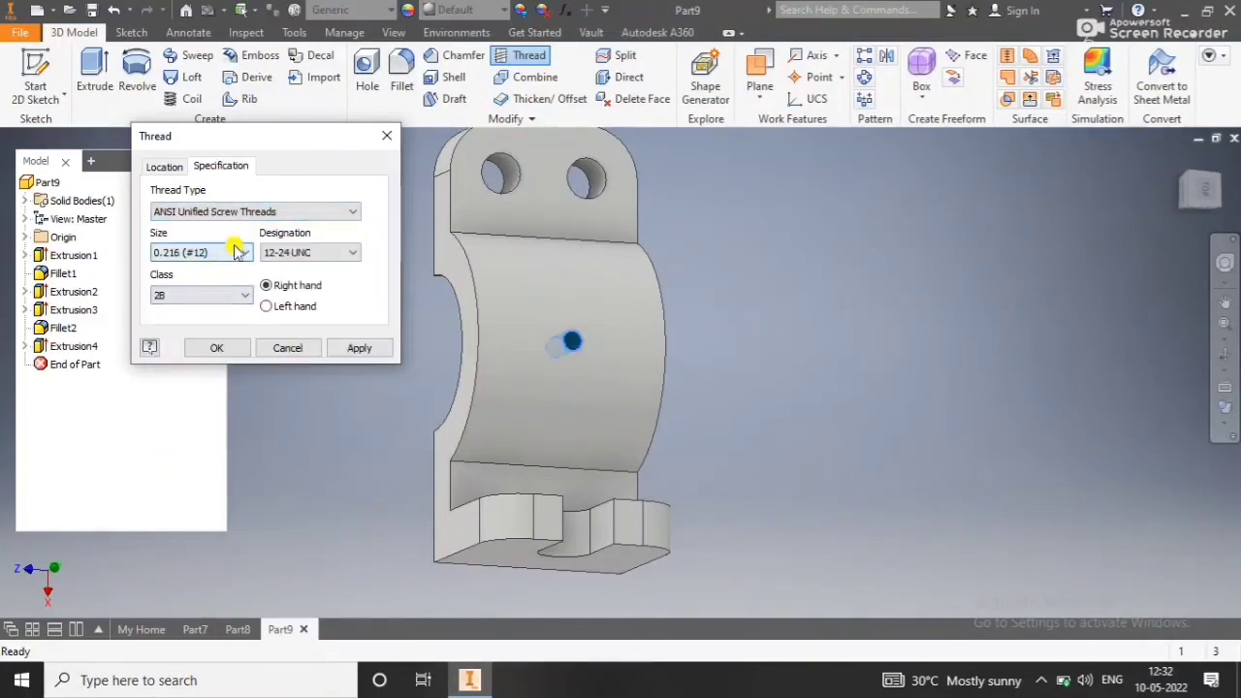
left_click(308, 252)
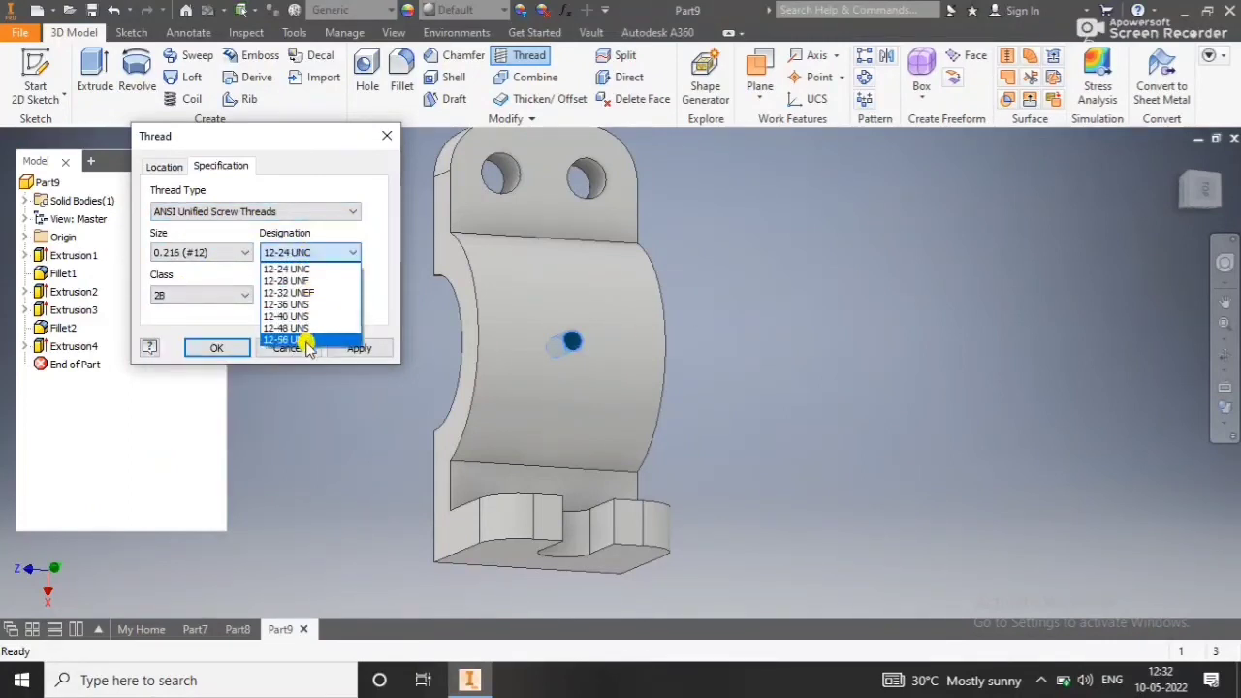
left_click(304, 219)
left_click(290, 213)
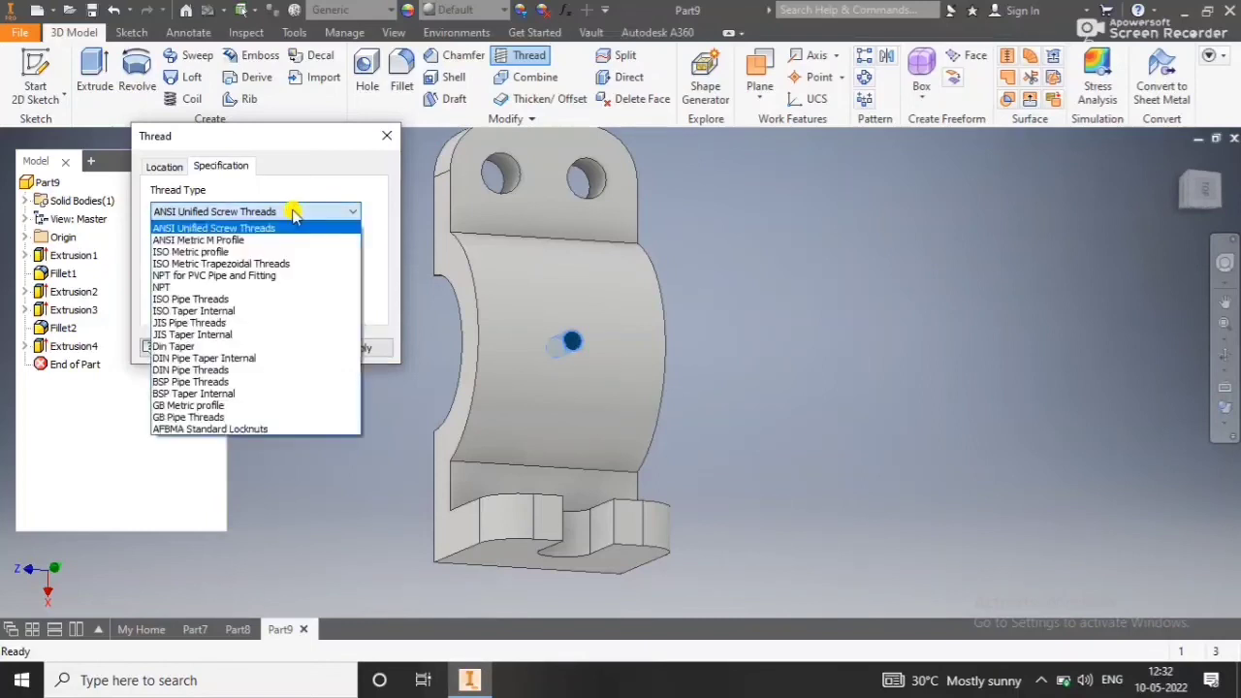
left_click(283, 225)
left_click(288, 211)
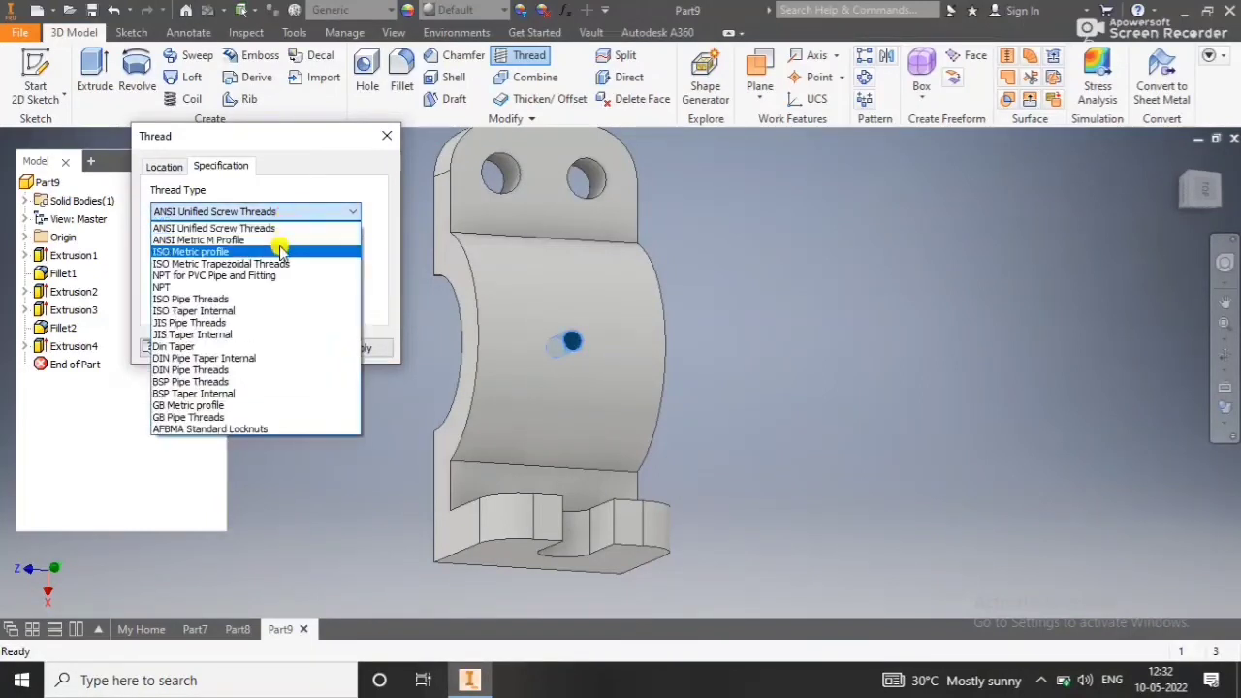
left_click(312, 243)
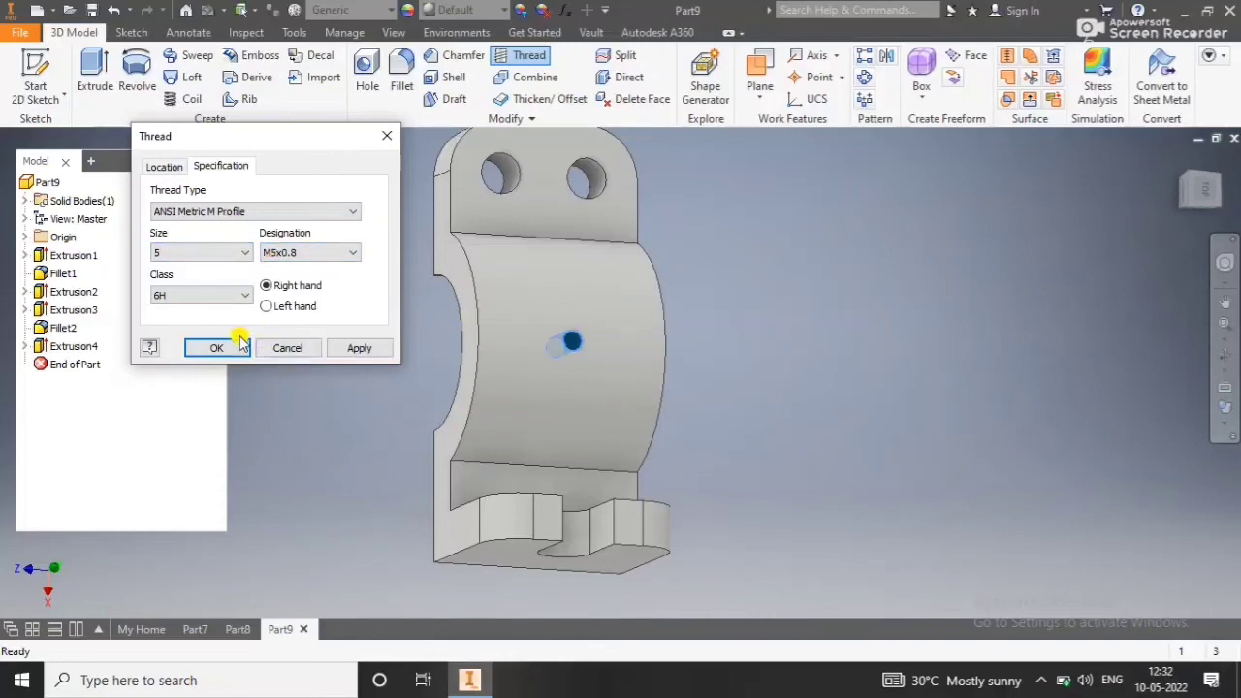
left_click(371, 355)
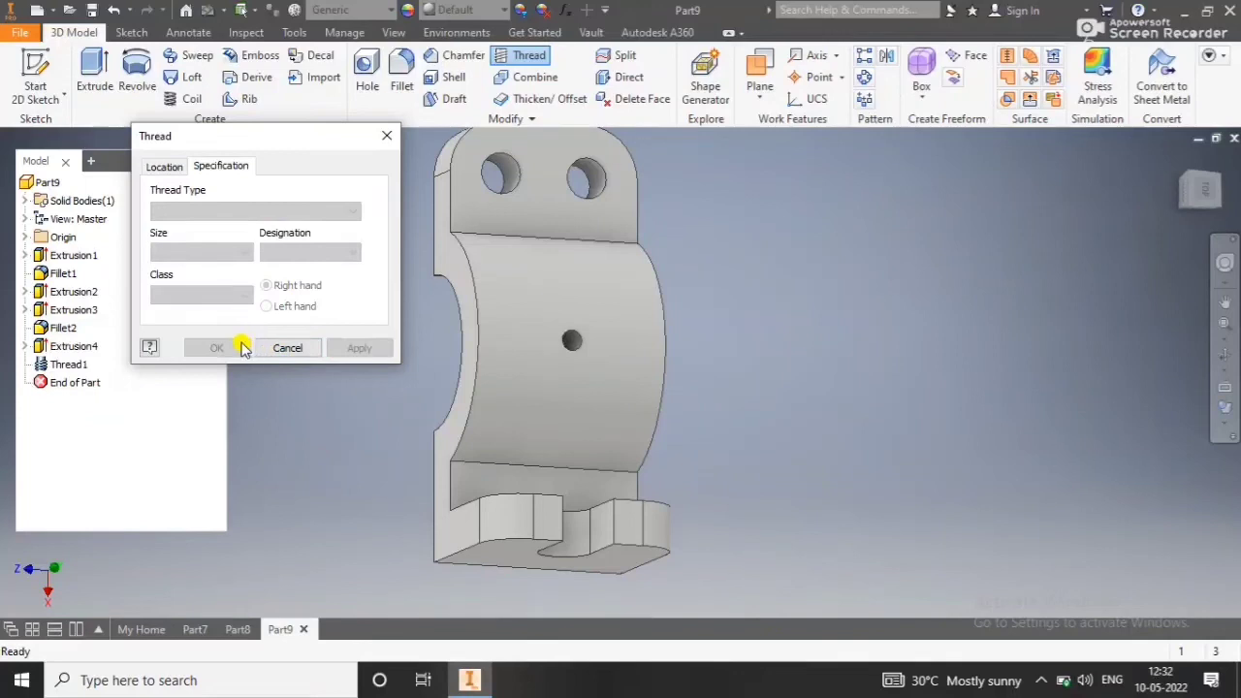
left_click(316, 348)
Assign Nickel-Copper Alloy 400 as the part material, then begin saving the part.
mouse_move(510, 329)
middle_mouse_down("shift")
mouse_move(416, 352)
mouse_move(475, 303)
mouse_move(669, 320)
mouse_move(476, 352)
mouse_move(484, 330)
middle_mouse_up("shift")
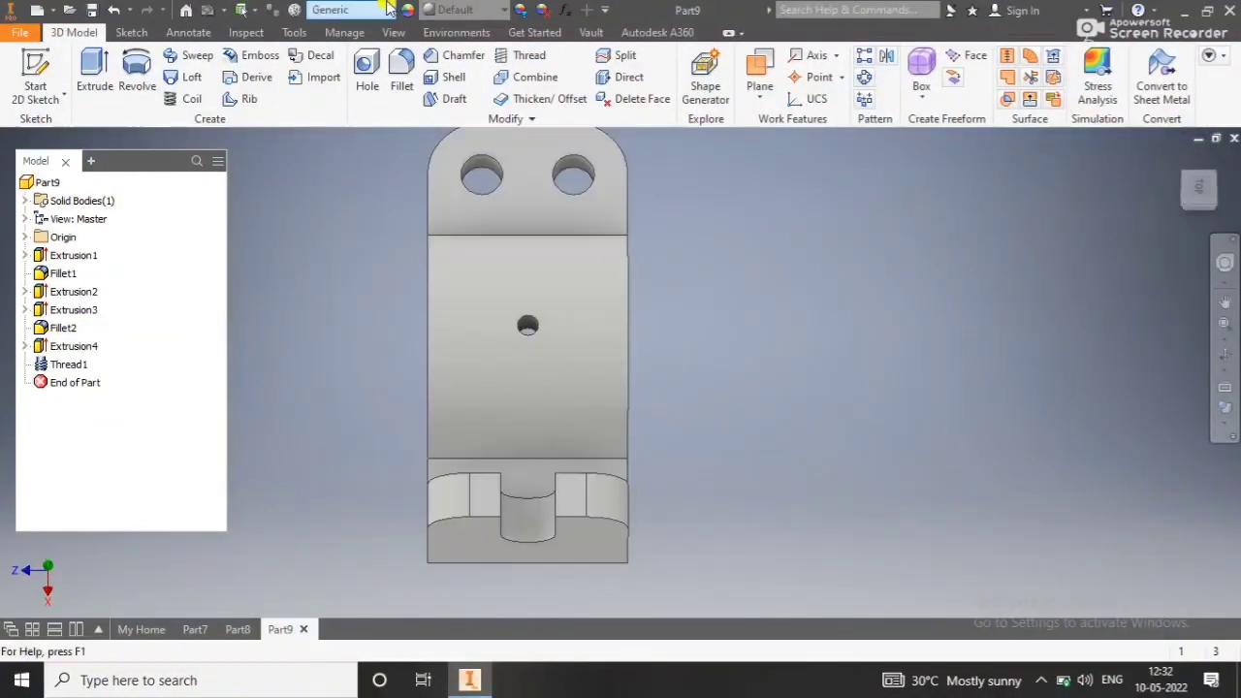
left_click(383, 12)
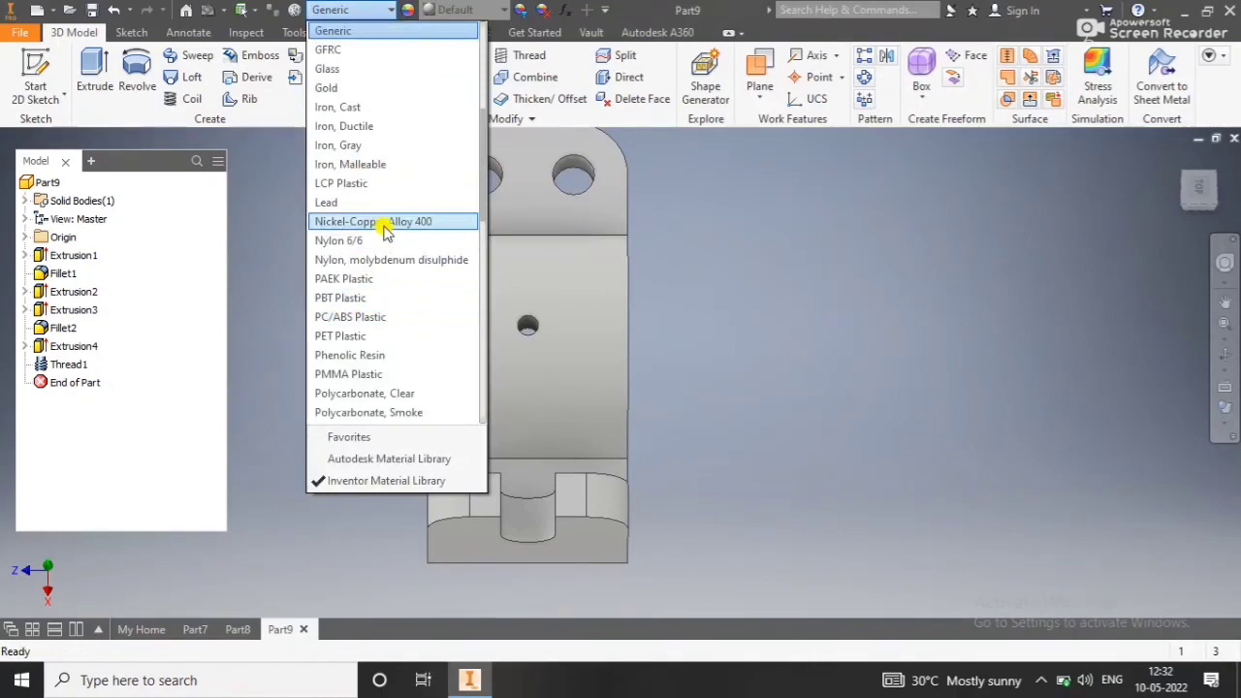
left_click(383, 223)
mouse_move(568, 338)
middle_mouse_down("shift")
mouse_move(435, 297)
mouse_move(430, 324)
mouse_move(565, 270)
mouse_move(657, 274)
mouse_move(542, 327)
mouse_move(649, 434)
mouse_move(770, 404)
mouse_move(479, 346)
mouse_move(488, 290)
mouse_move(602, 314)
mouse_move(631, 379)
mouse_move(588, 407)
mouse_move(645, 427)
mouse_move(652, 445)
mouse_move(553, 493)
mouse_move(456, 487)
mouse_move(405, 459)
mouse_move(383, 429)
mouse_move(429, 463)
mouse_move(537, 476)
mouse_move(538, 417)
mouse_move(537, 429)
mouse_move(571, 429)
mouse_move(527, 393)
mouse_move(532, 360)
mouse_move(539, 396)
mouse_move(443, 340)
middle_mouse_up("shift")
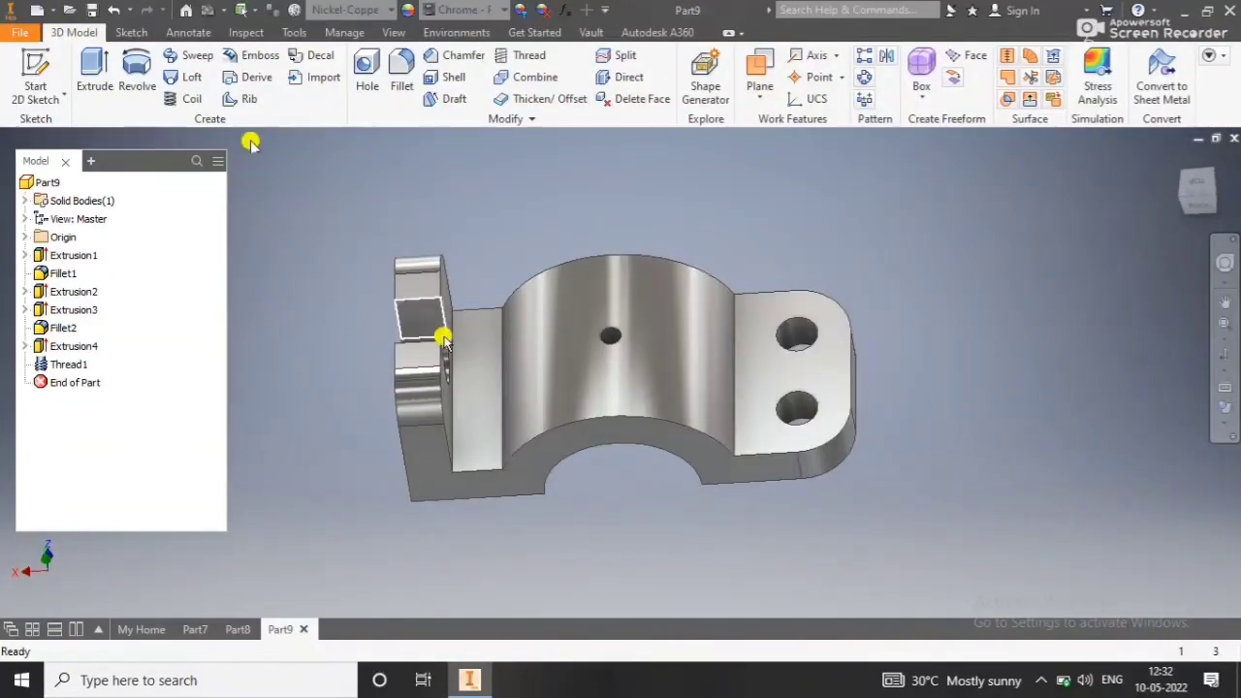
left_click(100, 8)
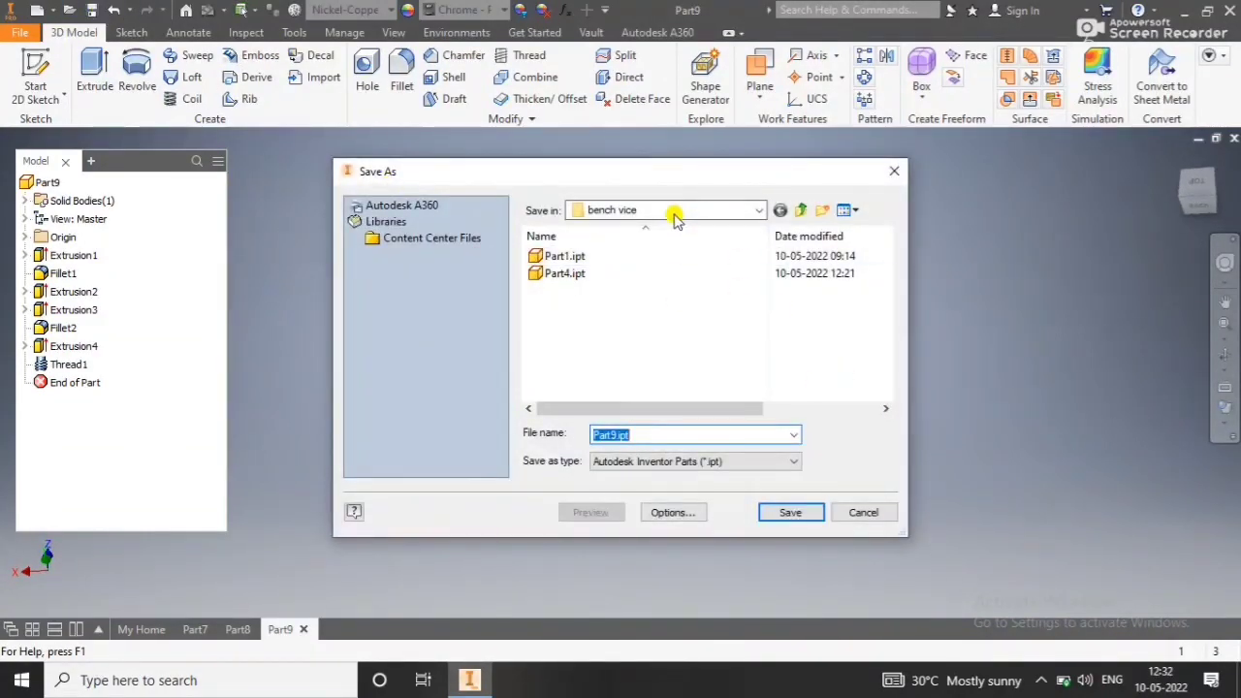